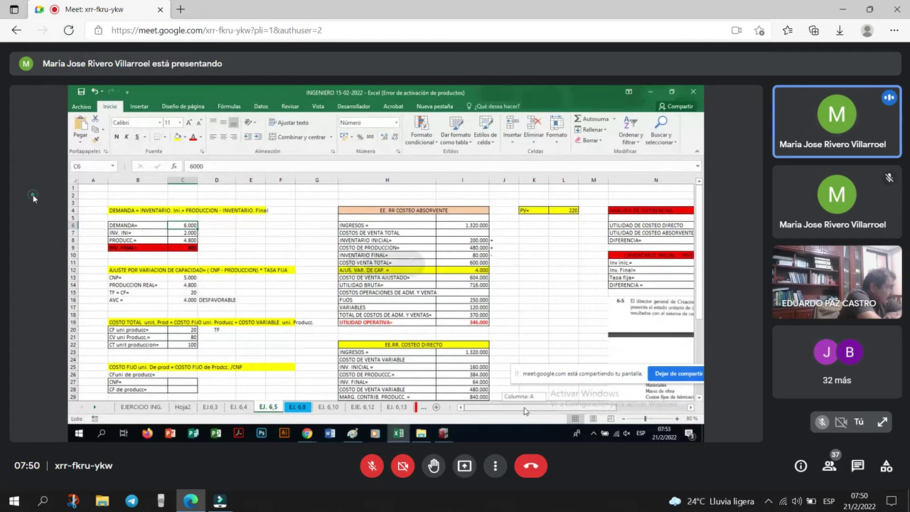
Show the meeting full screen and examine the fixed unit cost and the total unit production cost formula in C20 and C22
key(F11)
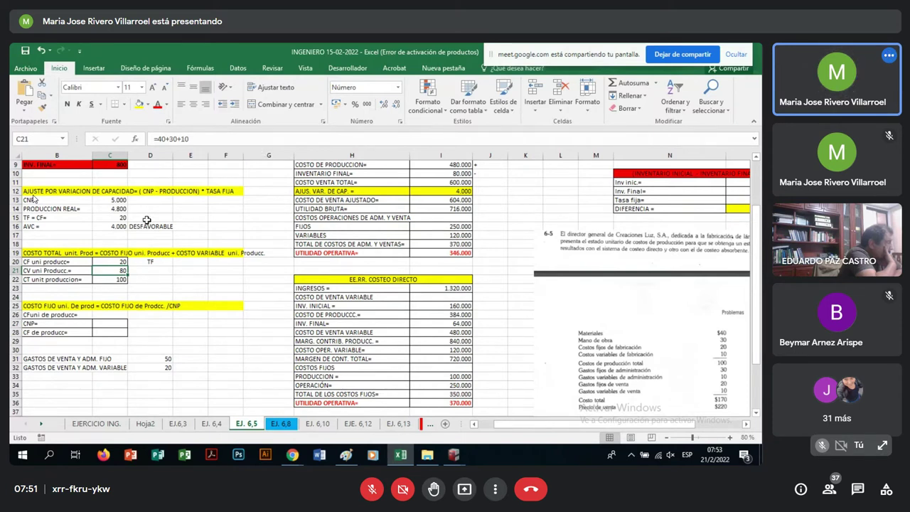
click(112, 262)
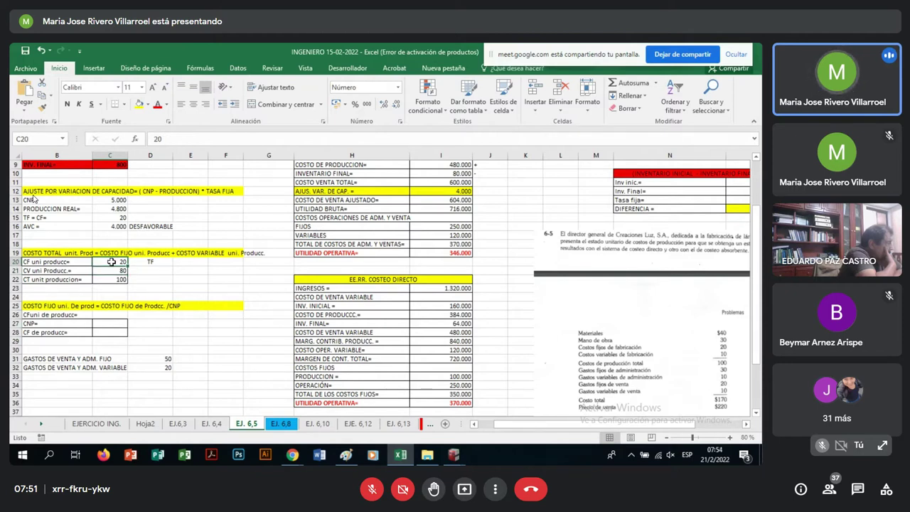
click(109, 279)
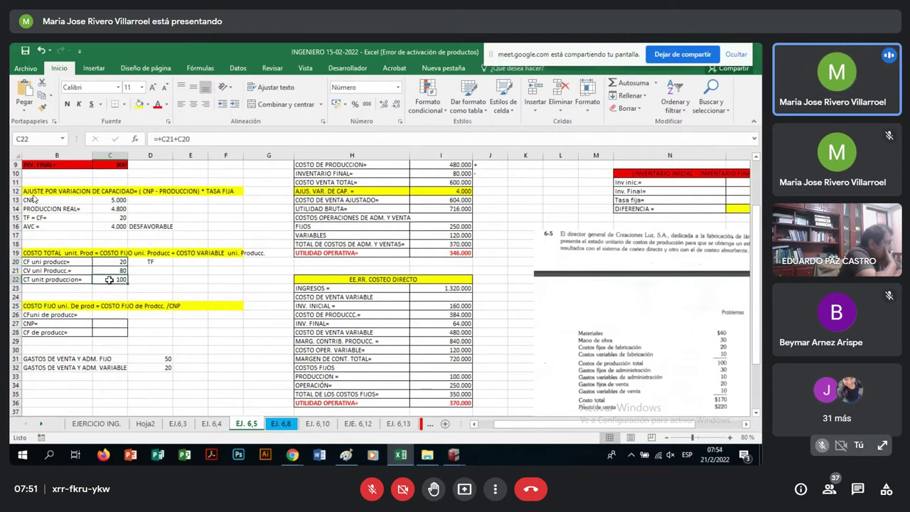
click(210, 138)
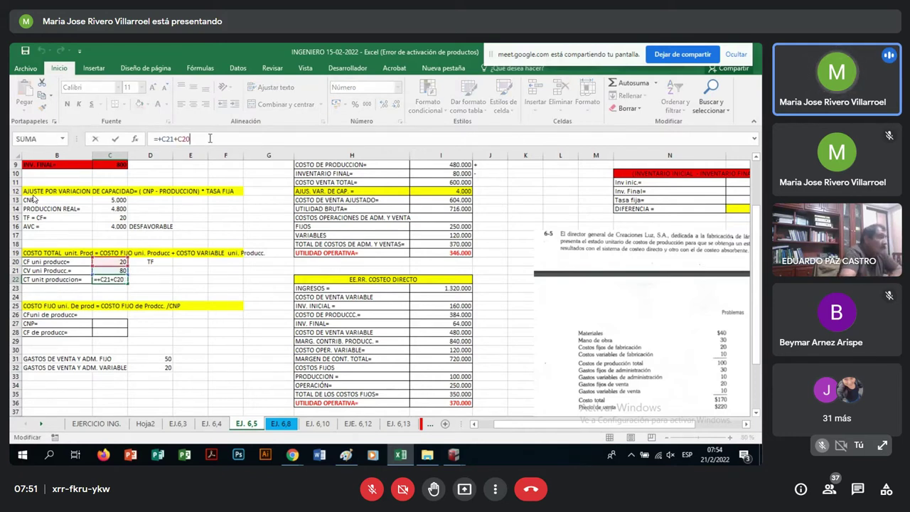
key(Return)
Return to the demand block and move the problem 6-5 image up over the differences tables, to about row 7
key(Up)
key(Up)
key(Up)
key(Up)
key(Up)
key(Up)
key(Up)
key(Up)
key(Up)
key(Up)
key(Up)
key(Up)
key(Up)
key(Up)
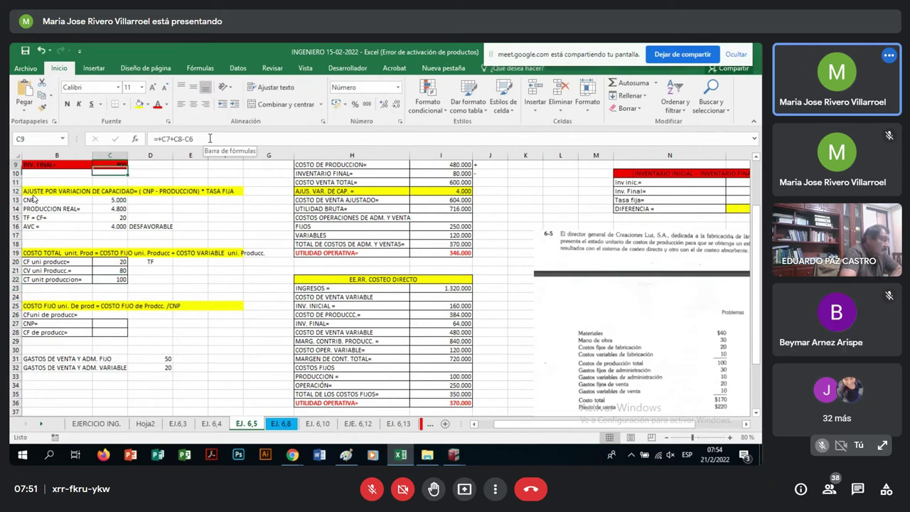
key(Up)
key(Up)
key(Up)
key(Up)
drag(618, 350, 606, 263)
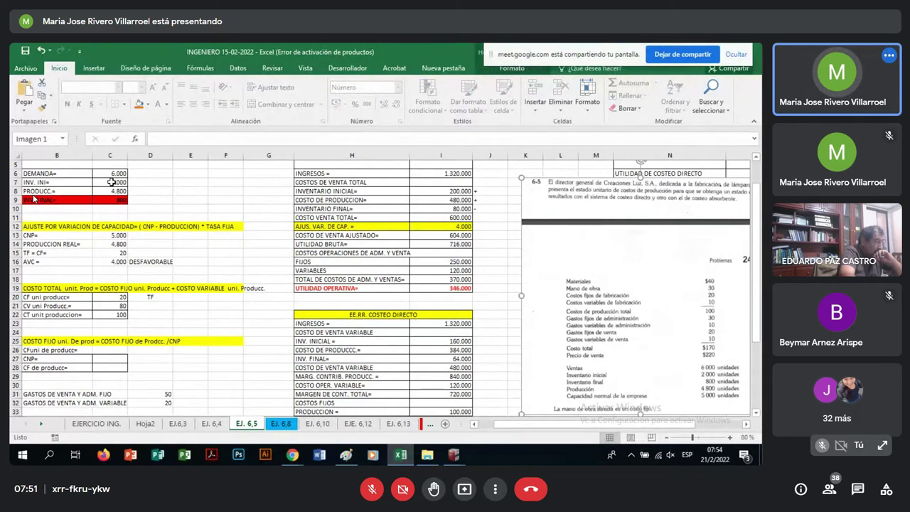
Examine the initial inventory, final inventory formula and production values in C7, C9 and C8
click(112, 182)
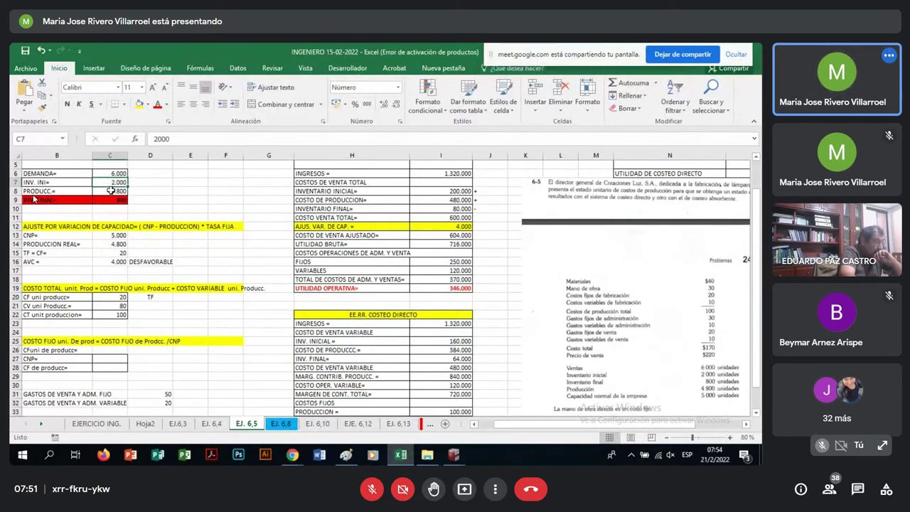
click(111, 199)
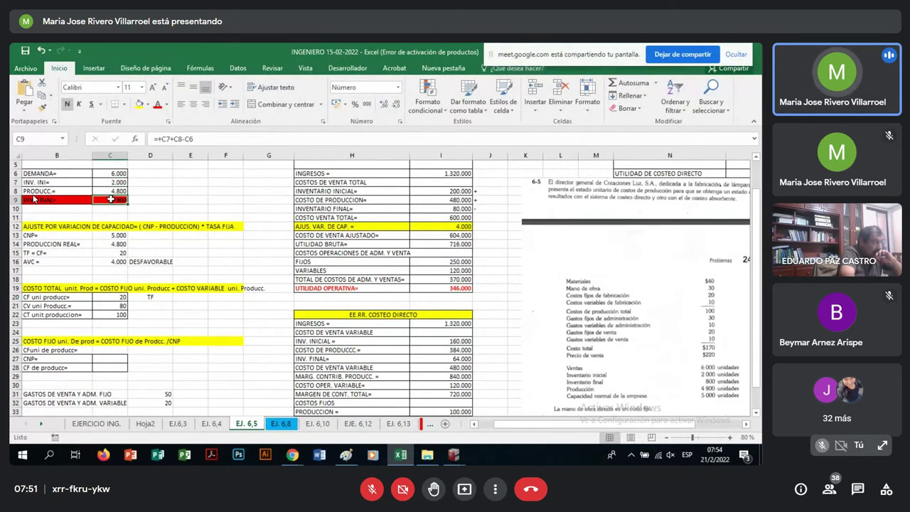
click(110, 190)
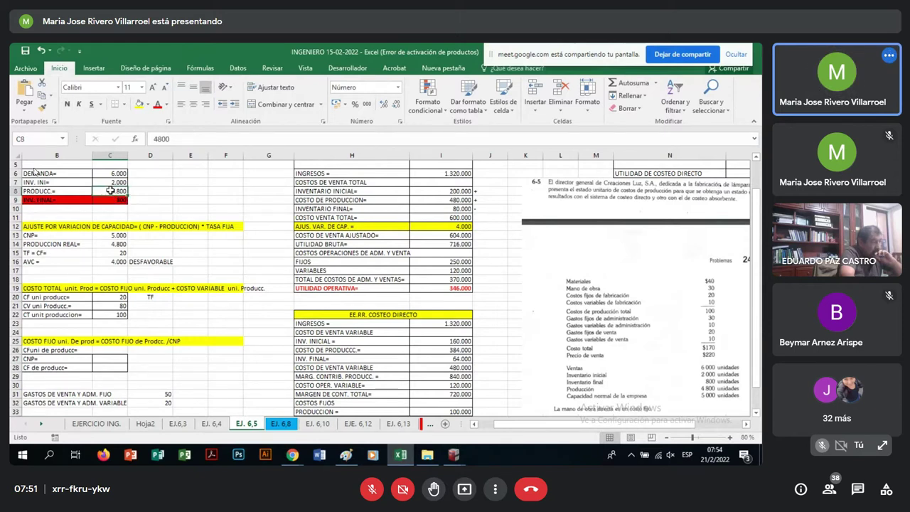
Examine the normal capacity, real production and fixed rate in C13 to C15 and the capacity variation formula in C16
key(Down)
key(Down)
key(Down)
key(Down)
key(Down)
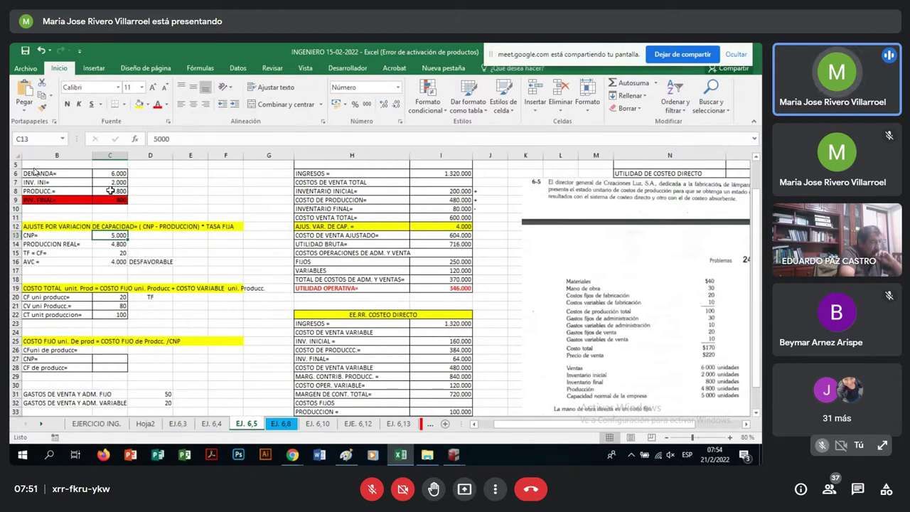
key(Down)
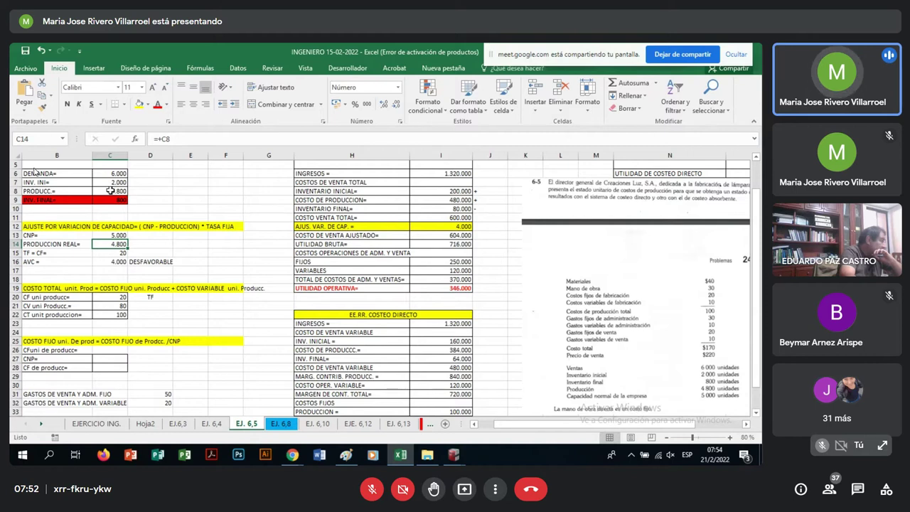
key(Up)
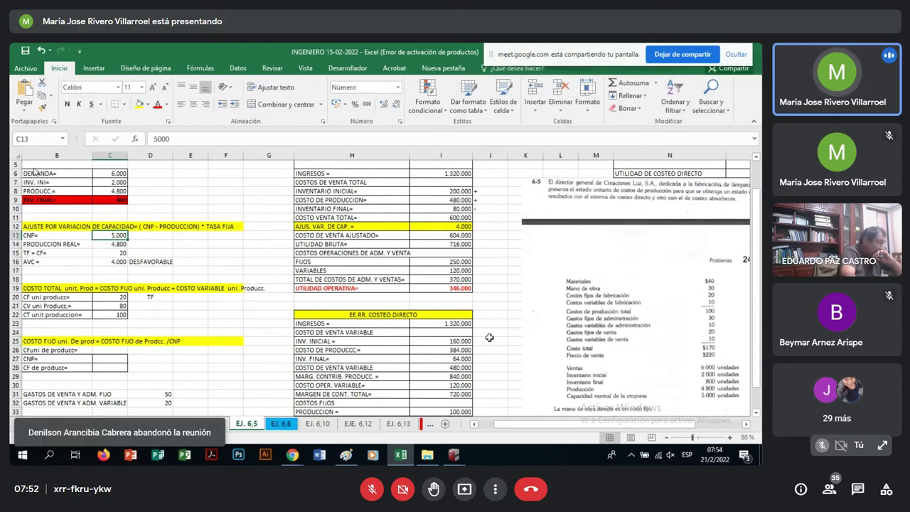
key(Down)
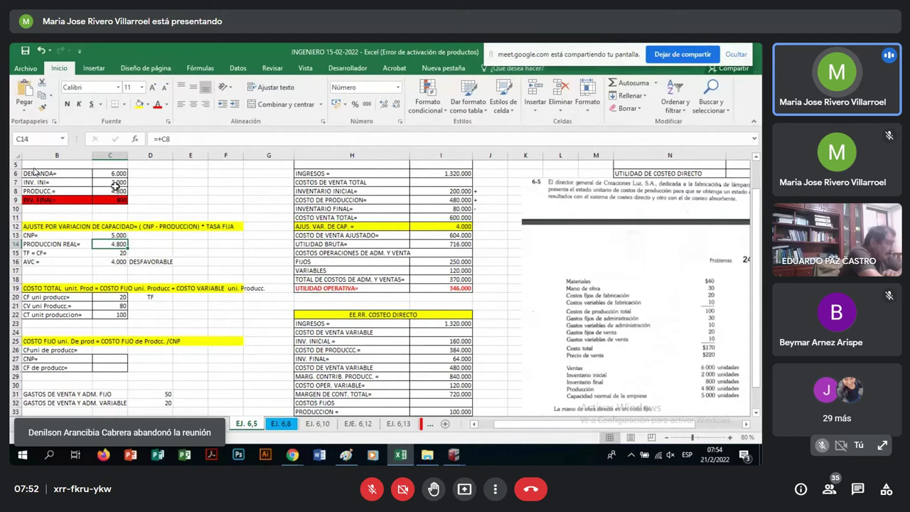
click(99, 252)
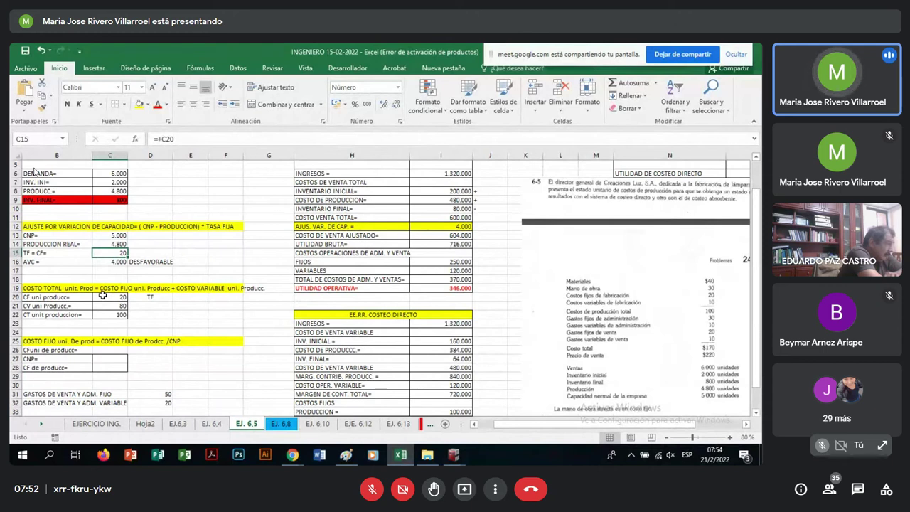
click(107, 263)
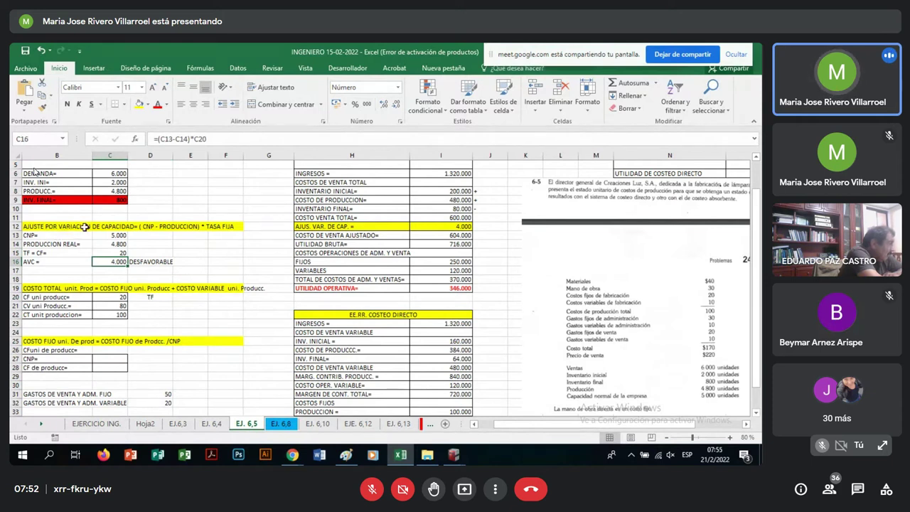
click(218, 136)
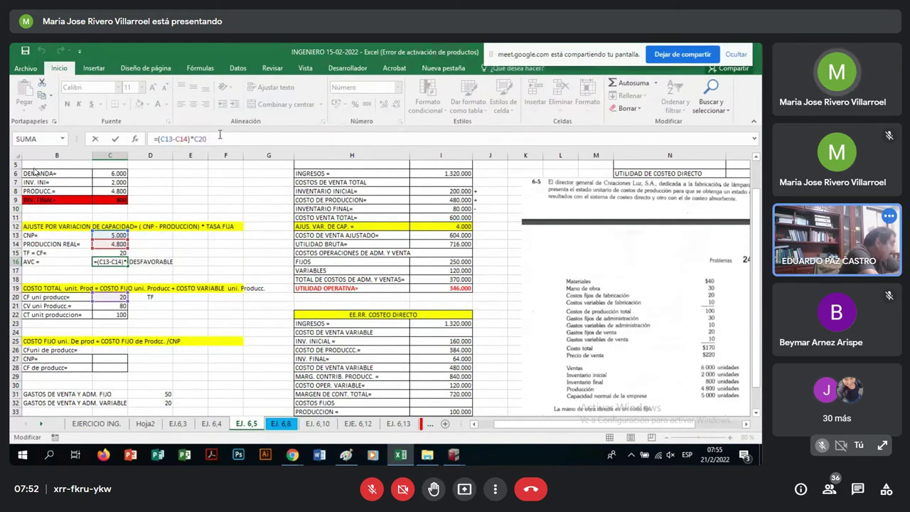
click(220, 135)
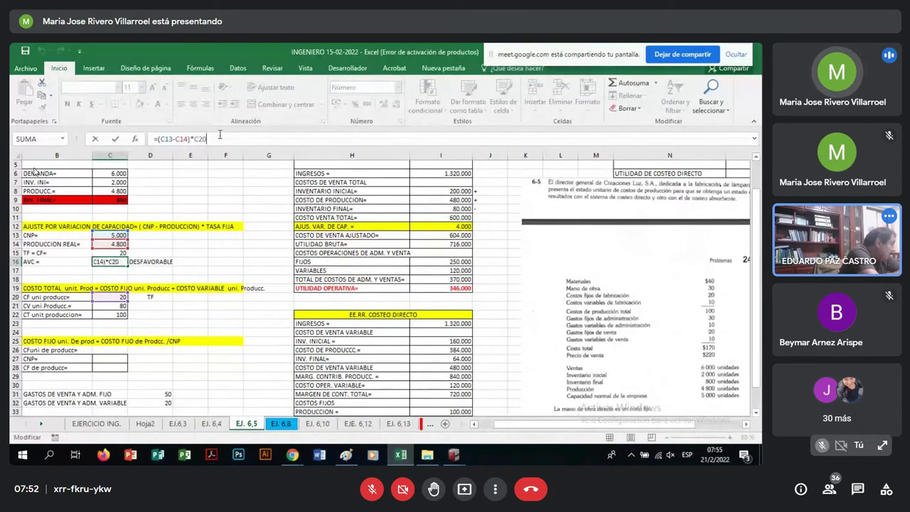
key(Return)
Go through the fixed unit cost and the absorption statement heading to examine the sale price in L4
key(Down)
key(Down)
key(Down)
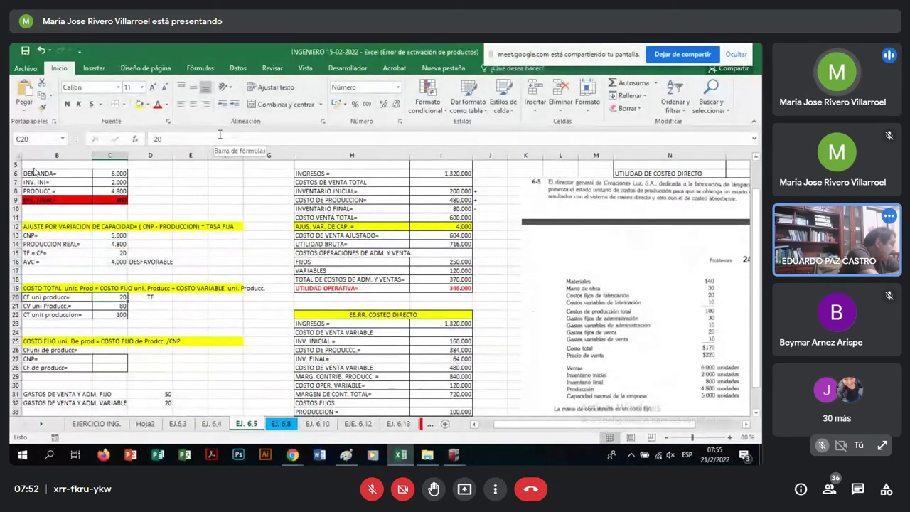
key(Right)
key(Right)
key(Right)
key(Up)
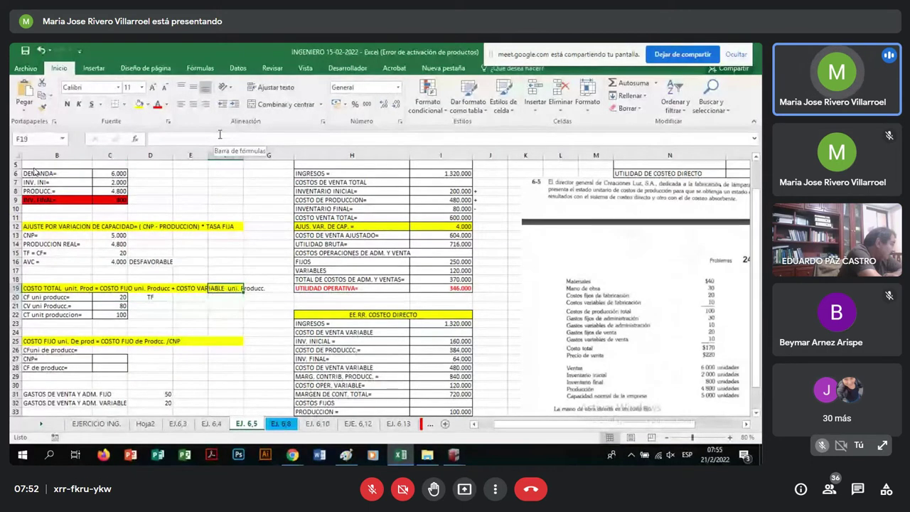
key(Up)
key(Up)
key(Up)
key(Up)
key(Up)
key(Up)
key(Up)
key(Up)
key(Up)
key(Up)
key(Up)
key(Up)
key(Up)
key(Up)
key(Up)
key(Up)
key(Right)
key(Right)
key(Down)
key(Down)
key(Down)
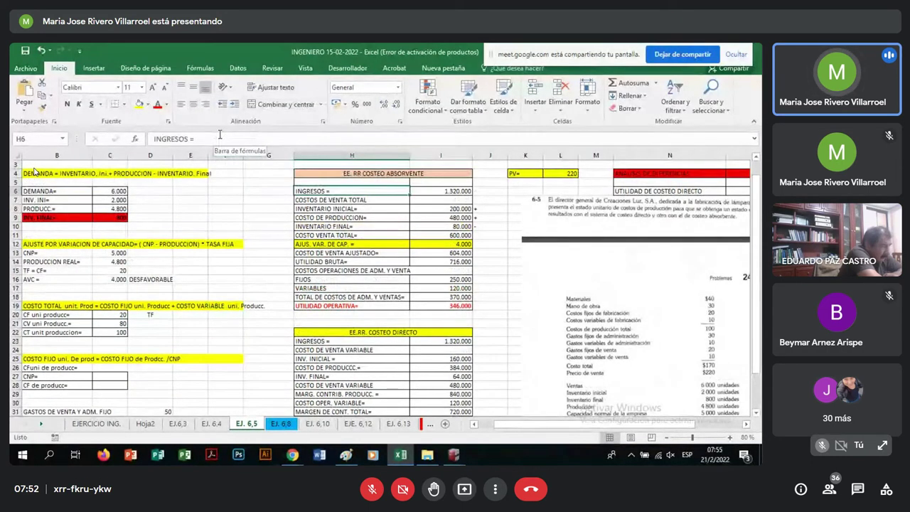
key(Up)
key(Up)
key(Right)
key(Right)
key(Right)
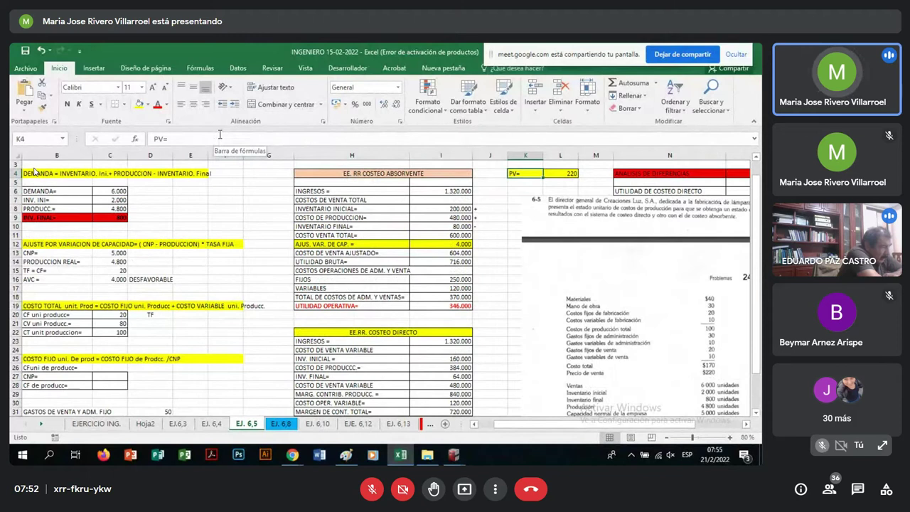
key(Right)
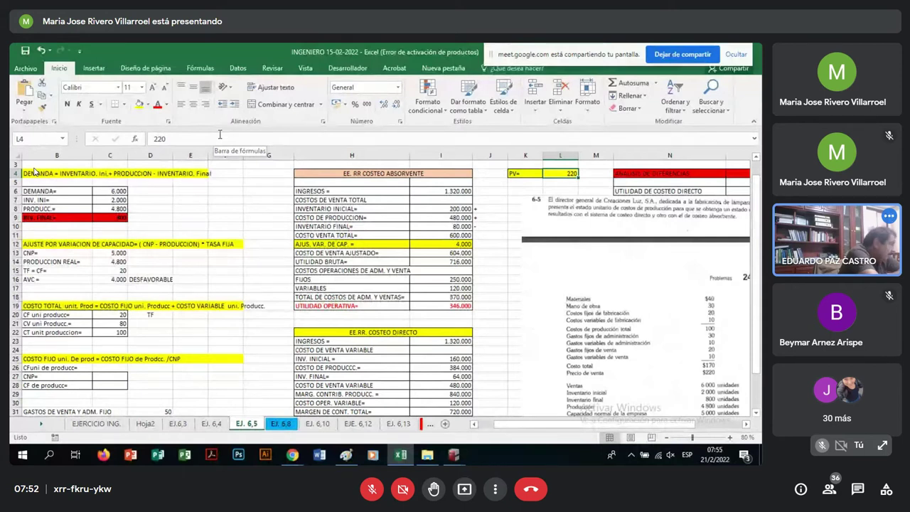
Examine the income formula in I6 of the absorption costing statement and the cells it references
click(440, 208)
key(Up)
key(Up)
drag(757, 284, 757, 284)
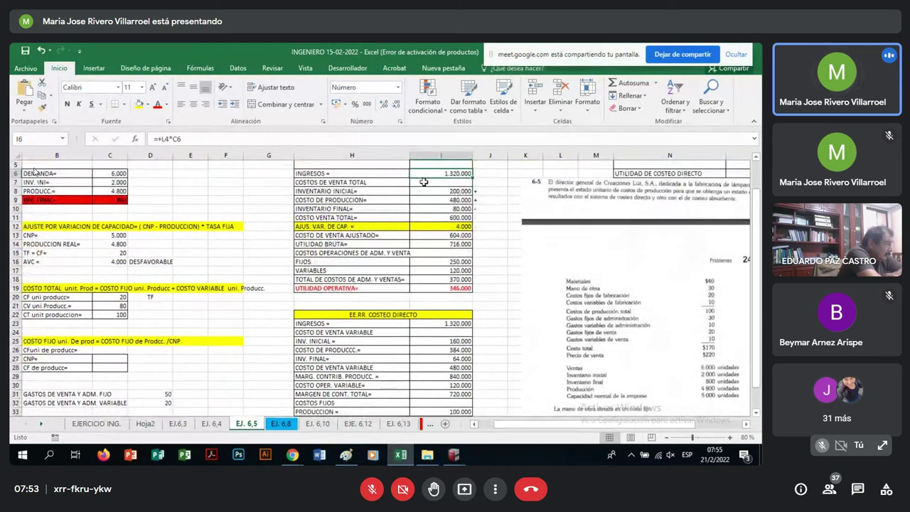
scroll(424, 179, up, 1)
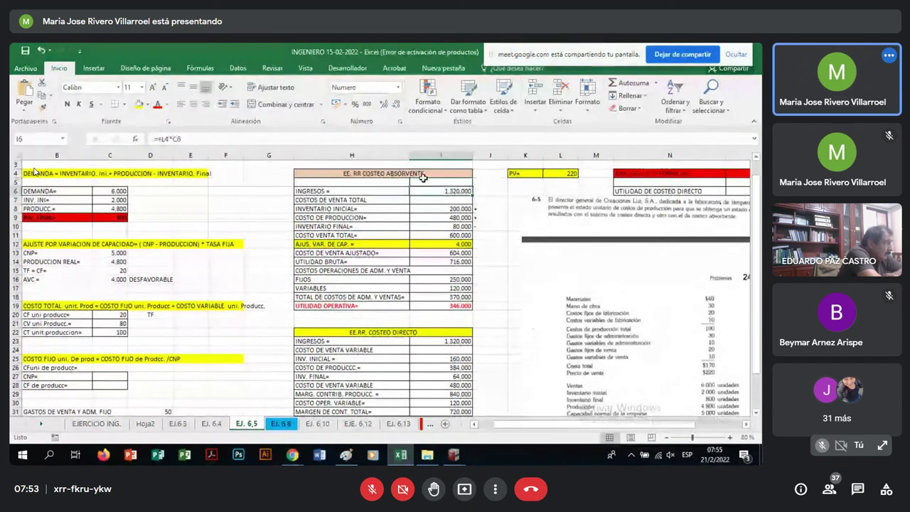
click(421, 139)
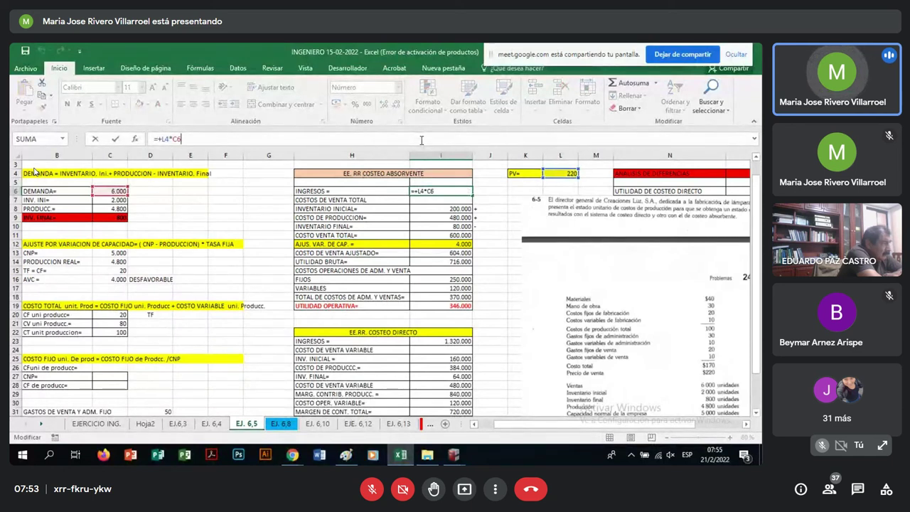
key(Return)
key(Return)
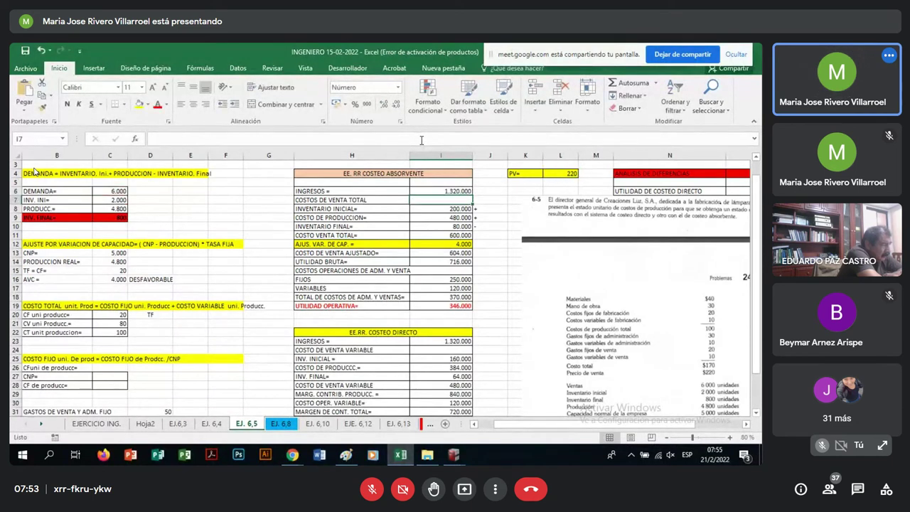
Examine the initial inventory and production cost formulas in I8 and I9 of the absorption costing statement
click(421, 140)
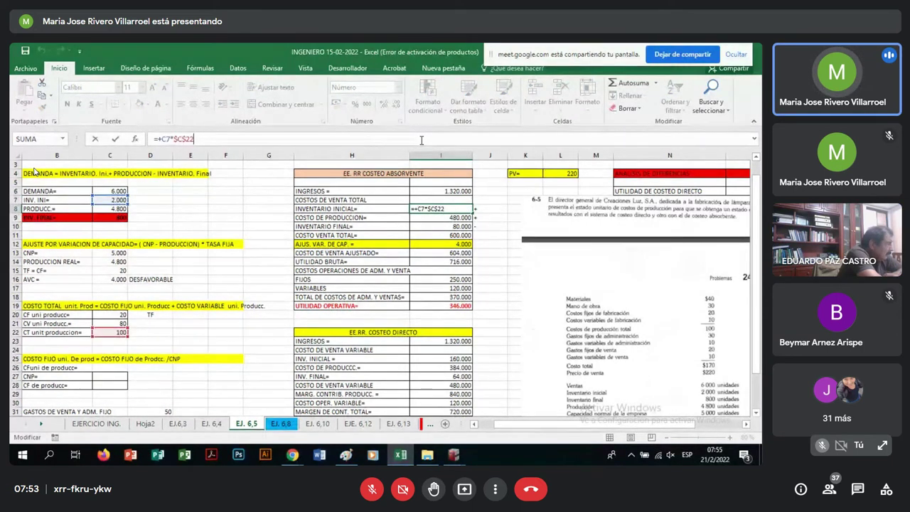
key(Return)
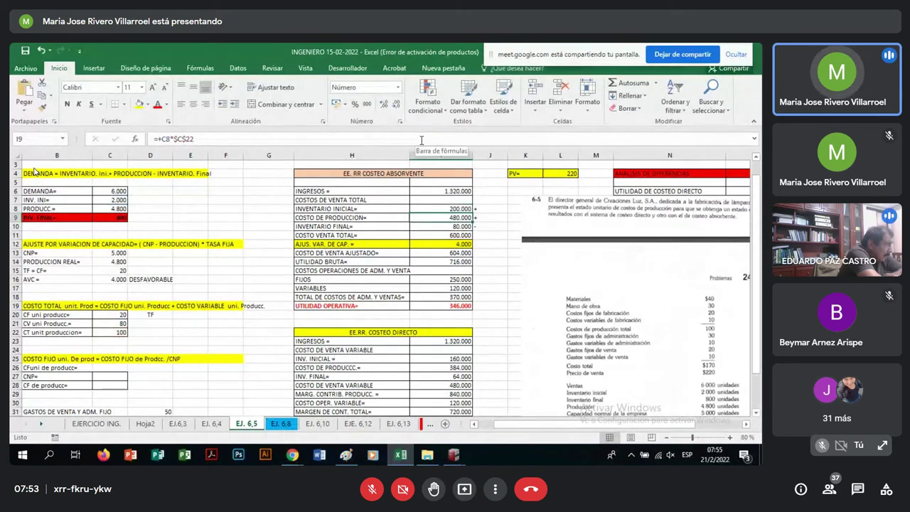
click(421, 139)
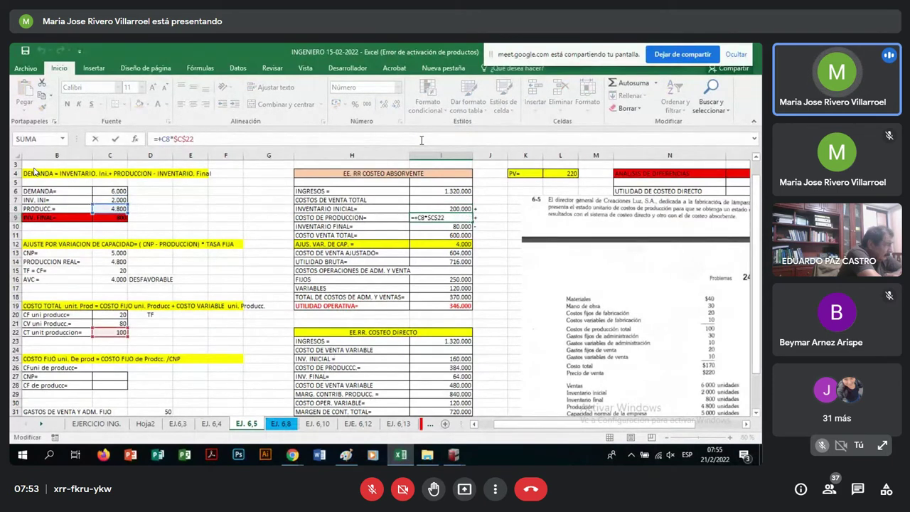
key(Return)
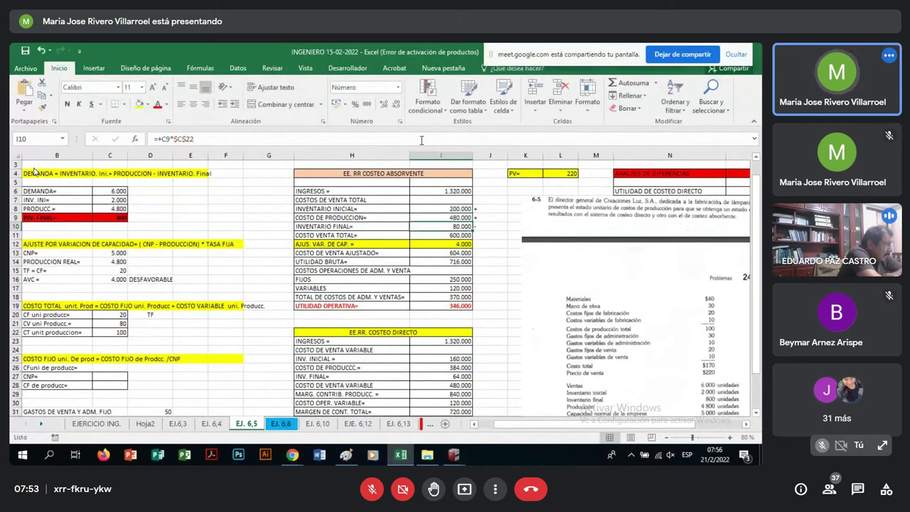
Examine the total cost of sales formula in I11 and the capacity variation adjustment reference in I12
key(Return)
click(420, 139)
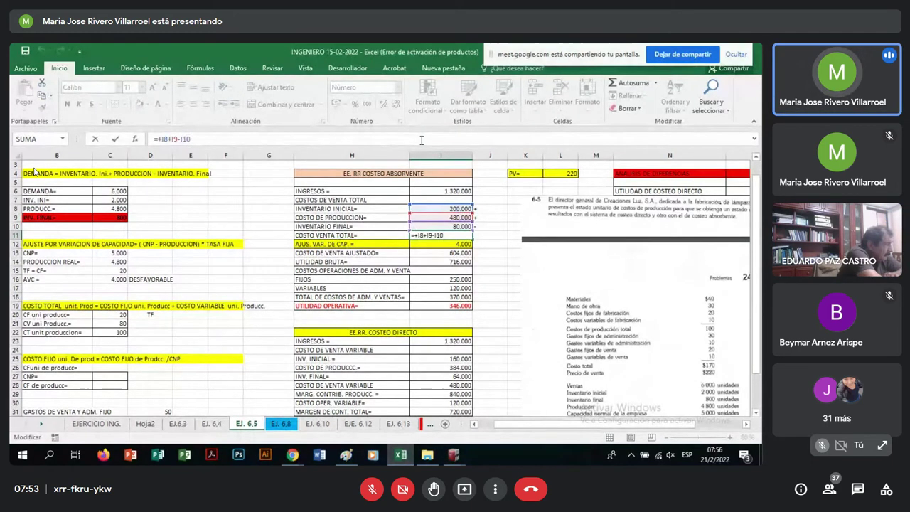
key(Return)
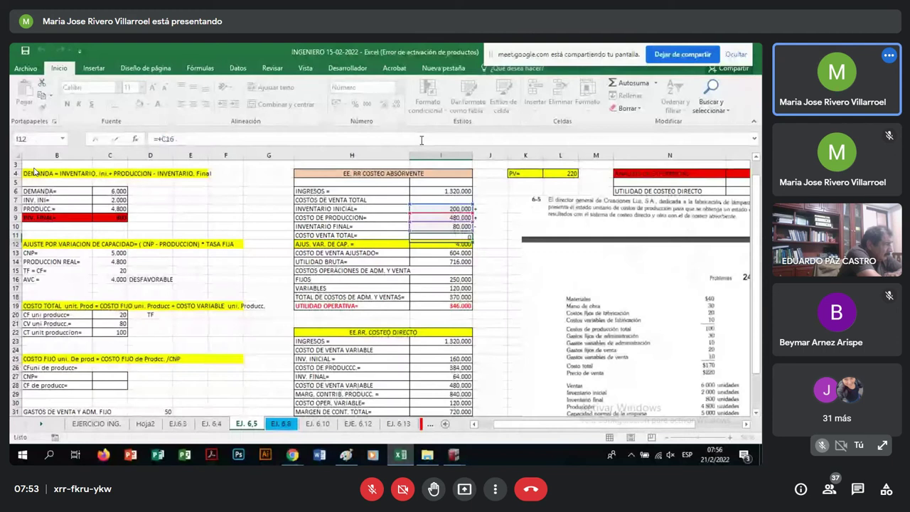
key(F2)
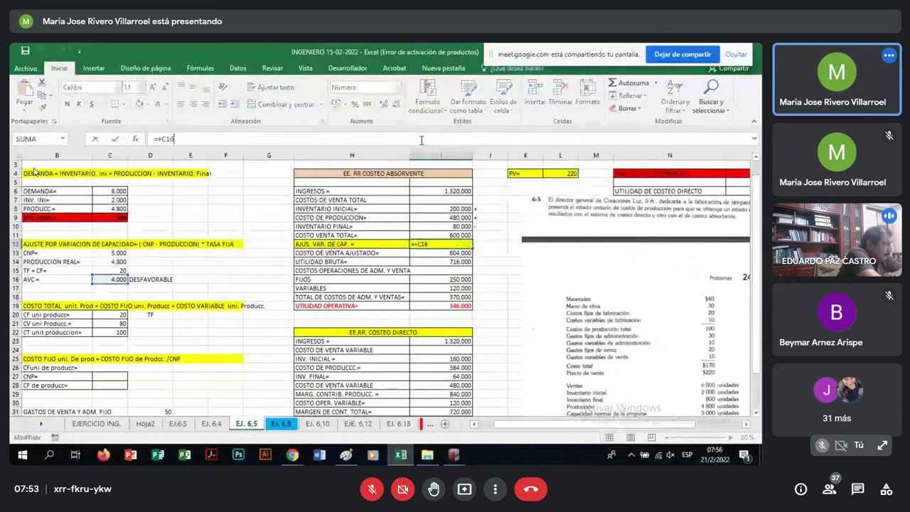
Move the problem 6-5 image down below the differences tables and examine the adjusted cost of sales formula in I13
drag(645, 335, 642, 415)
click(458, 244)
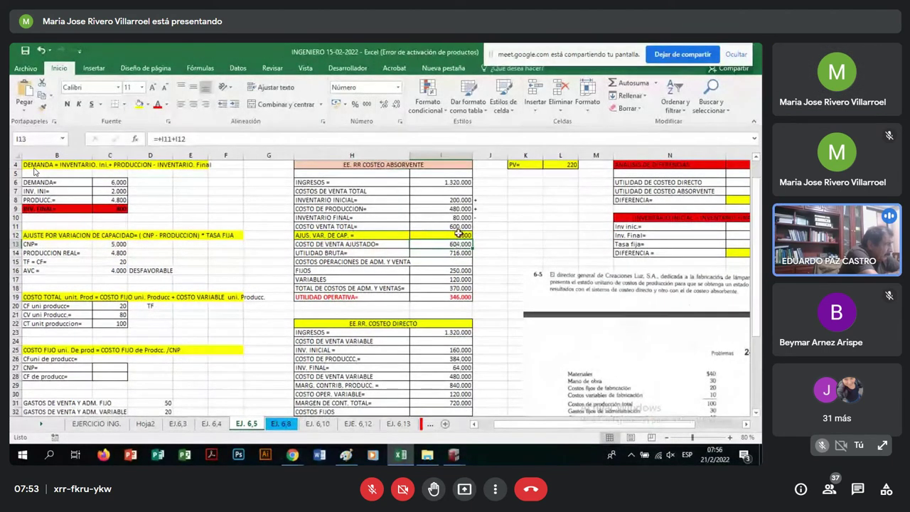
click(456, 143)
click(560, 252)
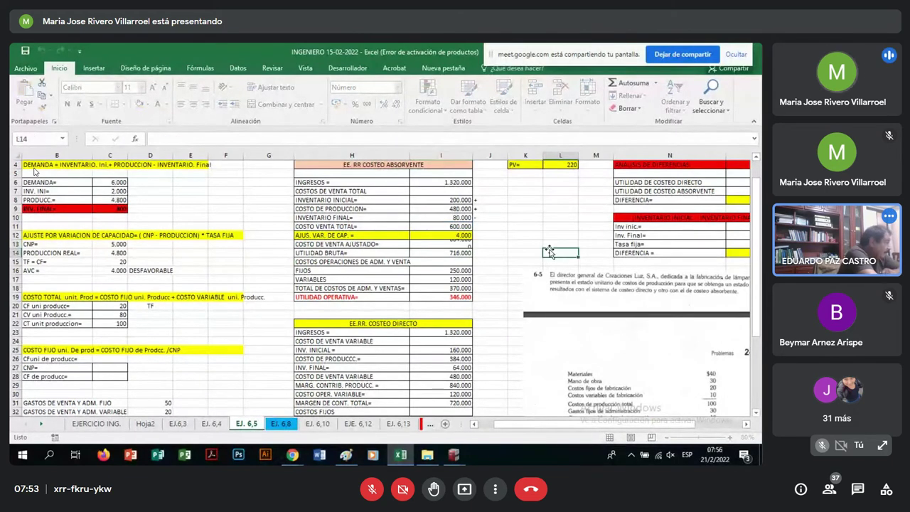
scroll(33, 171, right, 3)
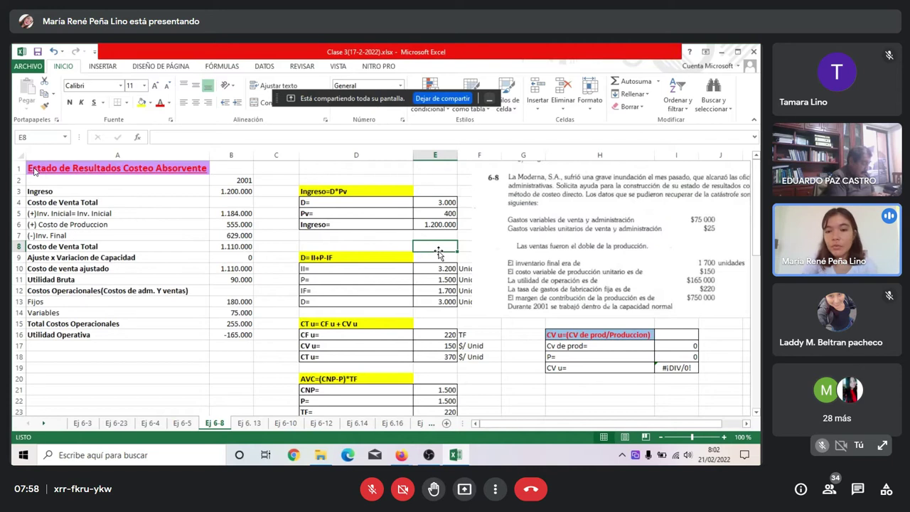
Examine the sale price, income and demand formulas in E5, E6 and E4 of the Ej 6-8 sheet
click(443, 213)
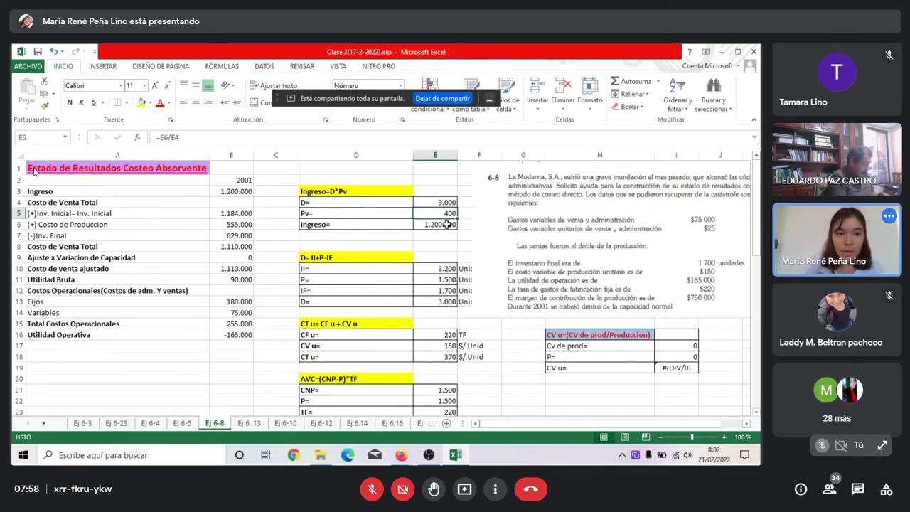
click(446, 224)
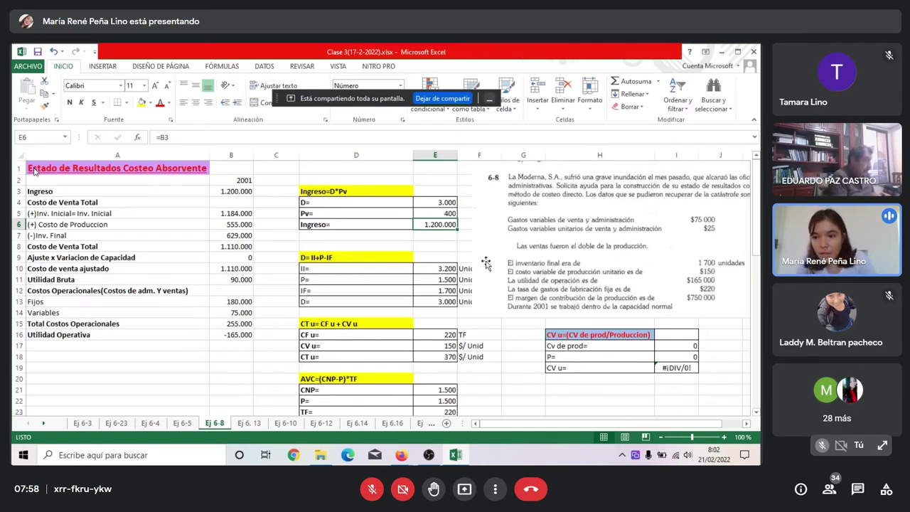
click(434, 202)
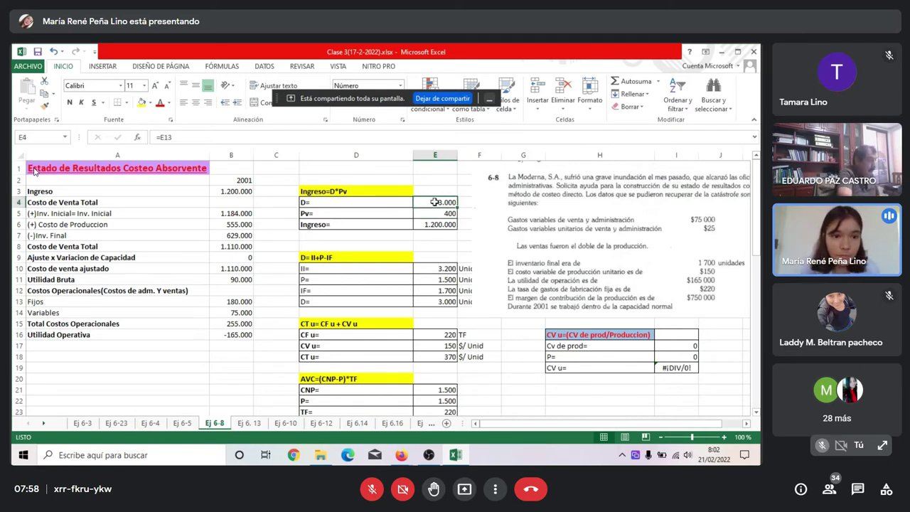
Move the problem 6-8 image clear of the unit labels in column F and trace the demand reference in E4
drag(586, 228, 443, 350)
key(Escape)
click(442, 202)
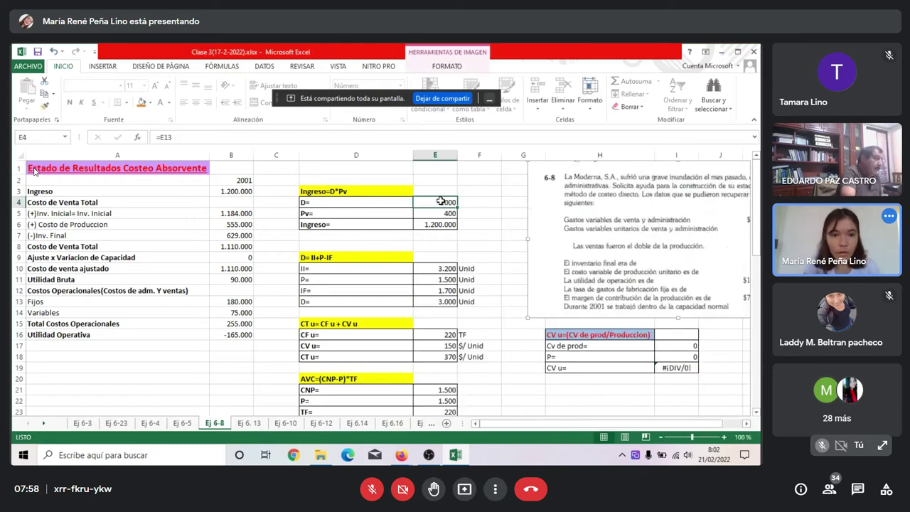
click(399, 134)
drag(757, 232, 577, 237)
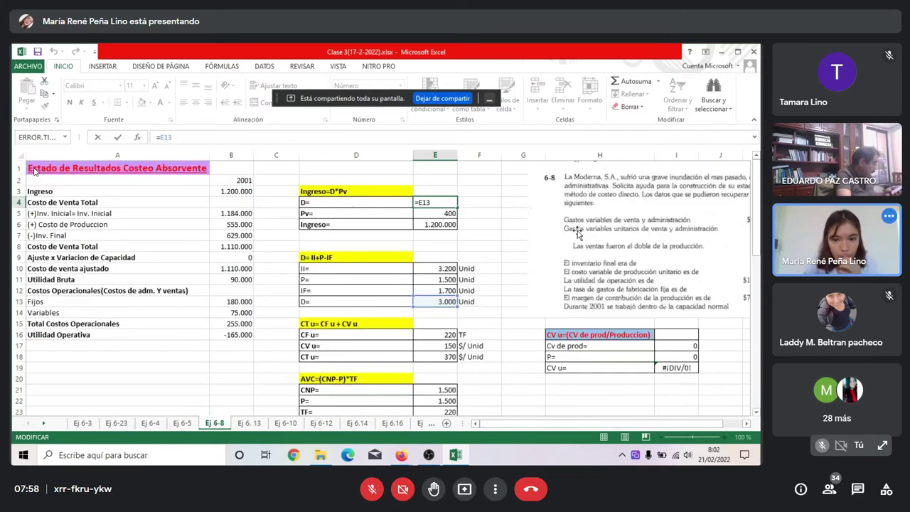
key(Return)
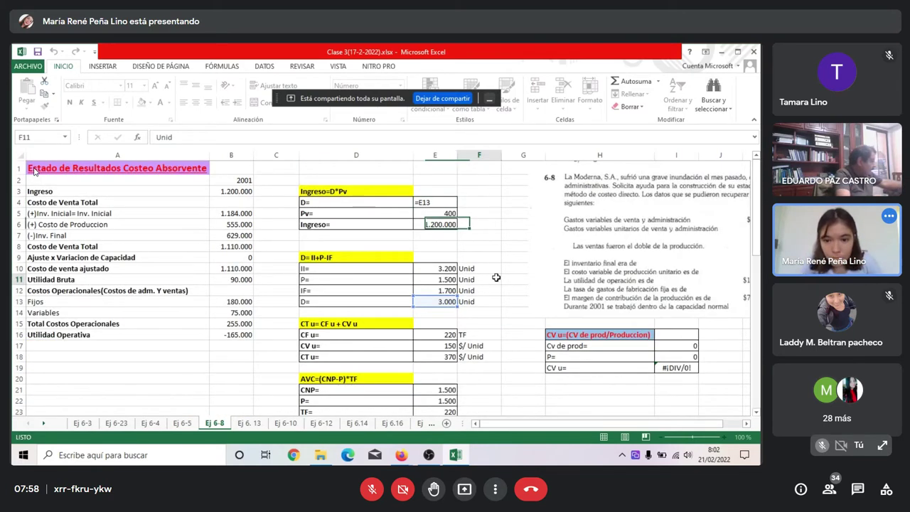
Move the problem 6-8 image back toward column F so its amounts show, and examine the demand formula in E13
click(438, 304)
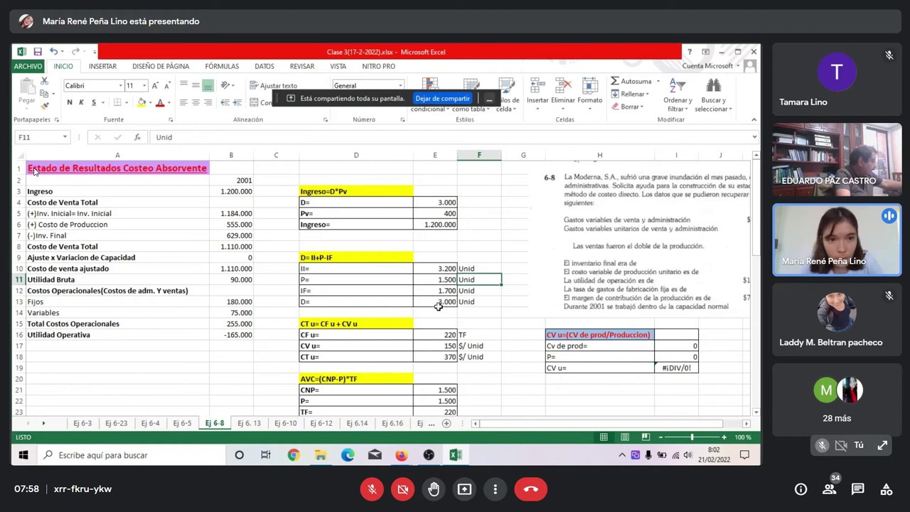
click(520, 255)
drag(656, 226, 608, 228)
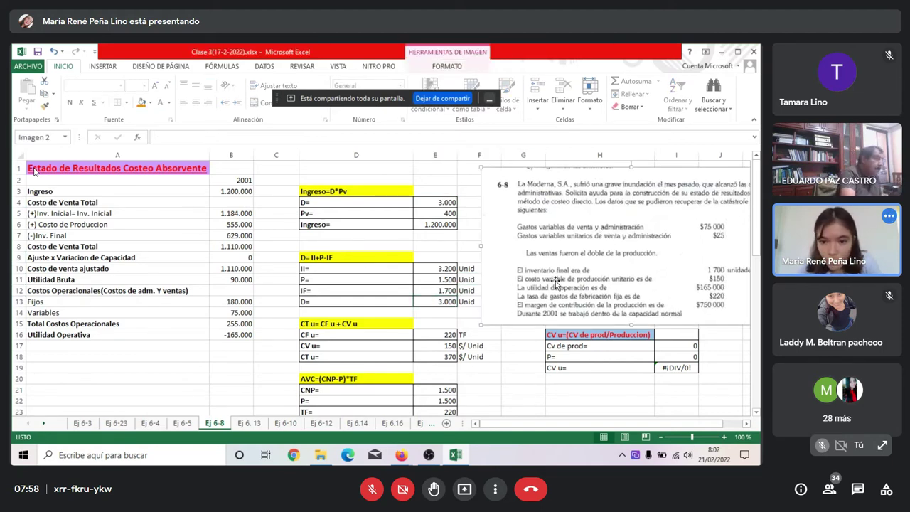
drag(515, 294, 497, 297)
click(448, 300)
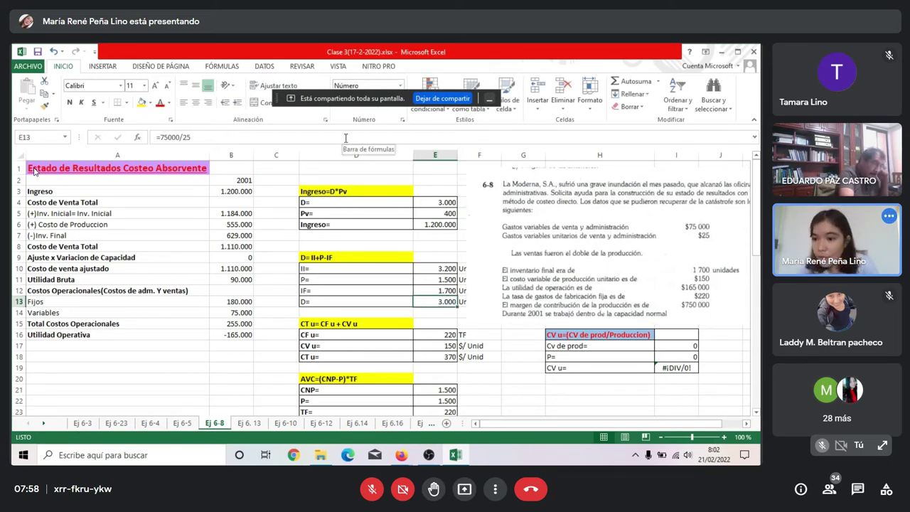
Examine the final inventory, initial inventory and production entries in E12, E10 and E11, tracing the cell that production references
click(469, 252)
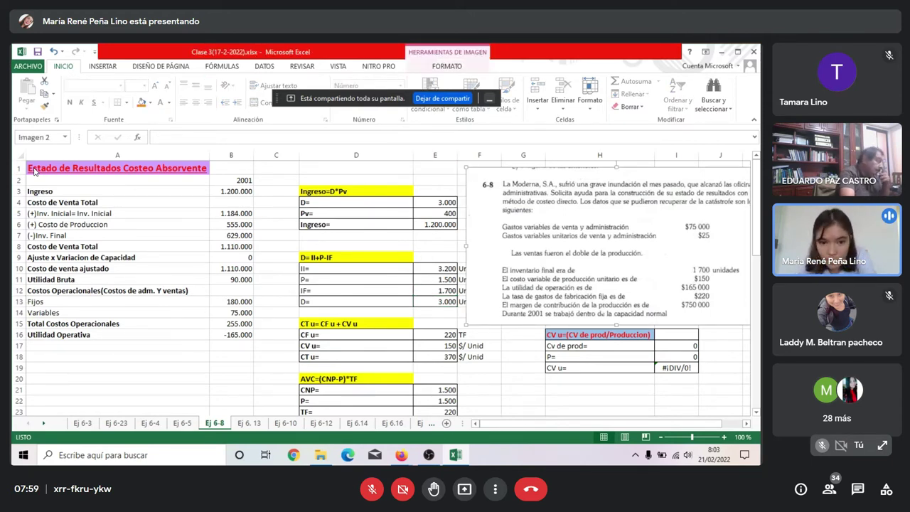
click(437, 290)
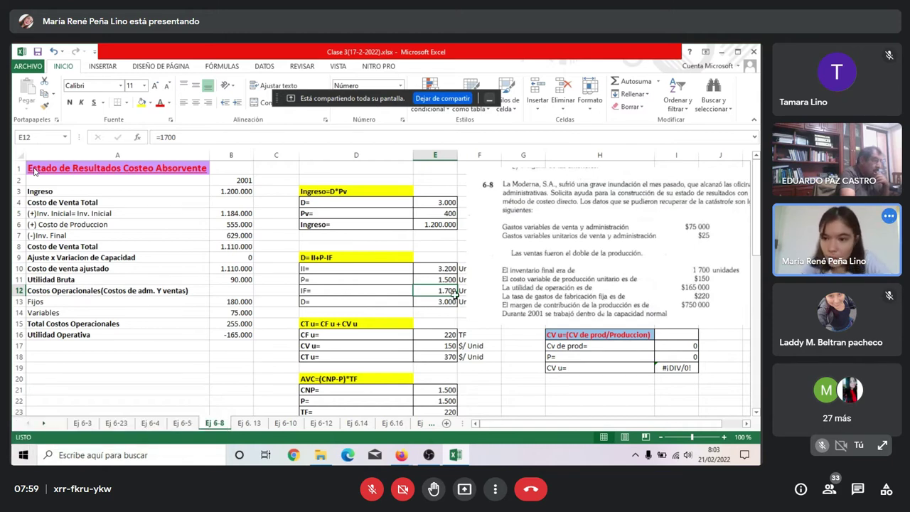
click(443, 269)
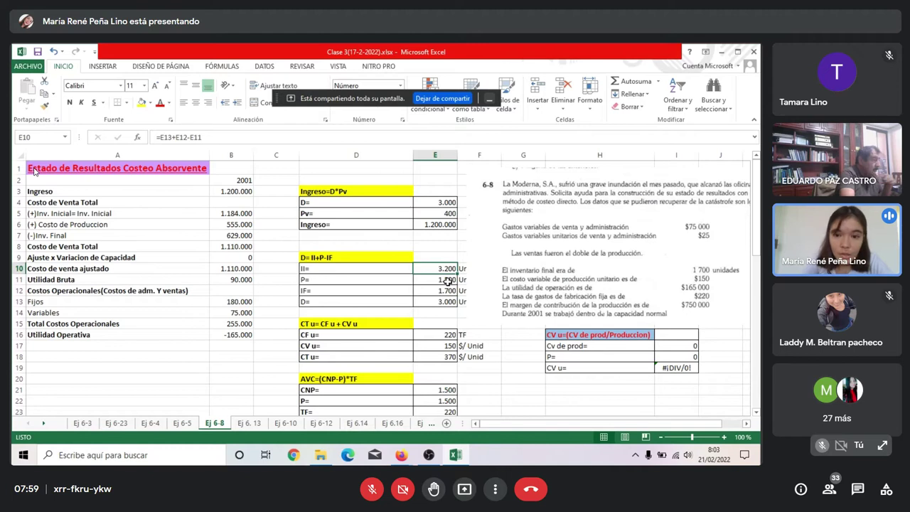
click(446, 280)
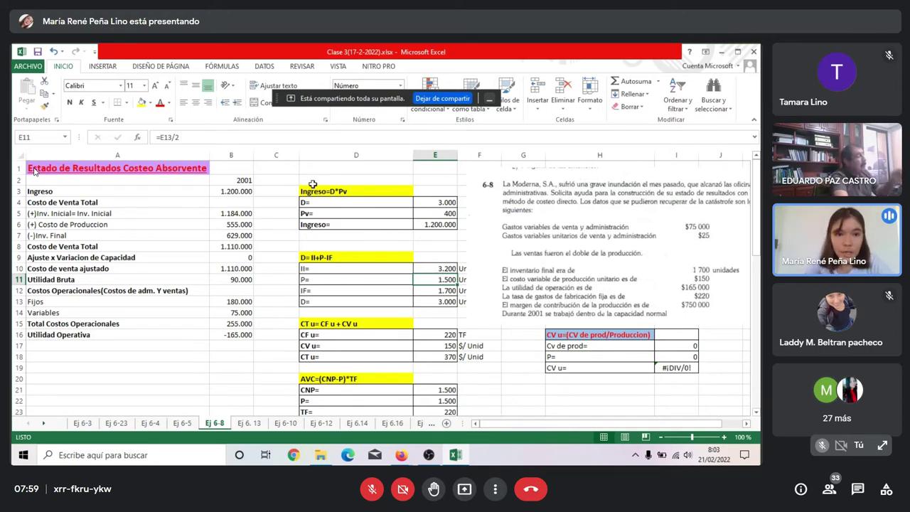
click(297, 137)
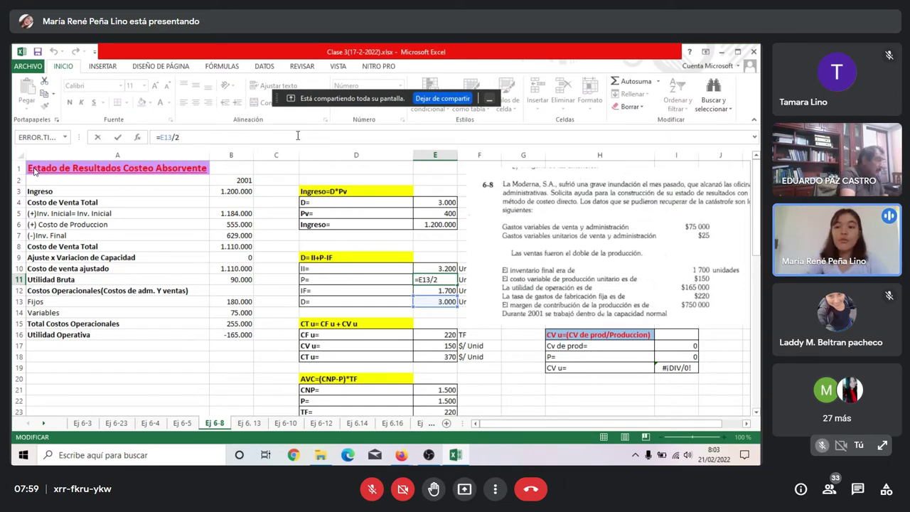
click(429, 312)
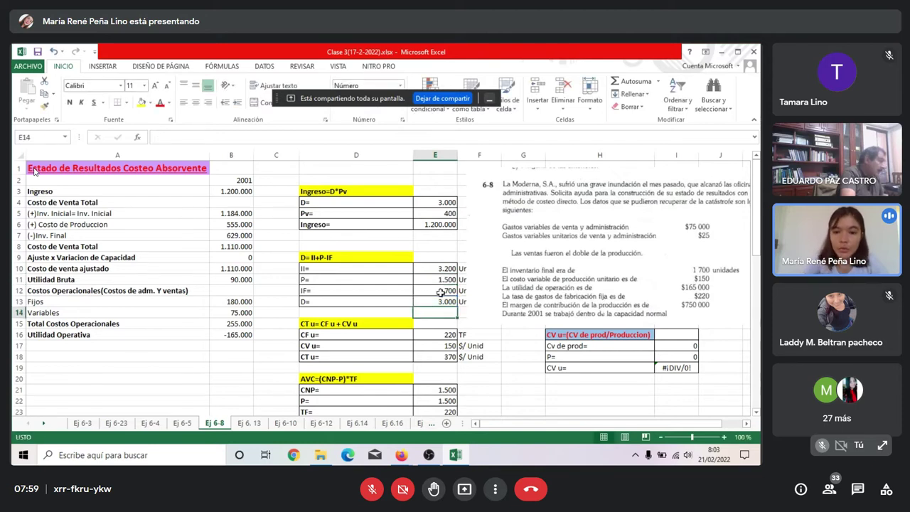
Recheck the demand, final inventory and production inputs in E13, E12 and E11, and trace the initial inventory formula in E10
click(433, 304)
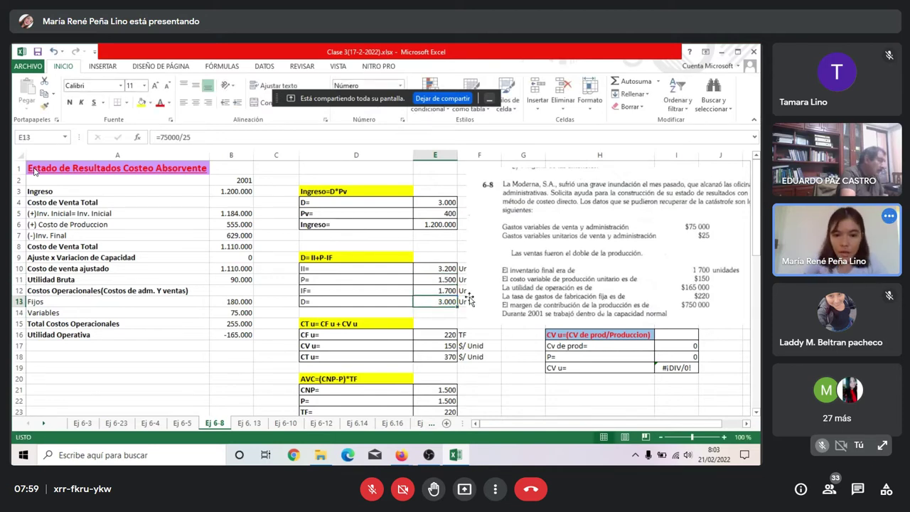
click(427, 291)
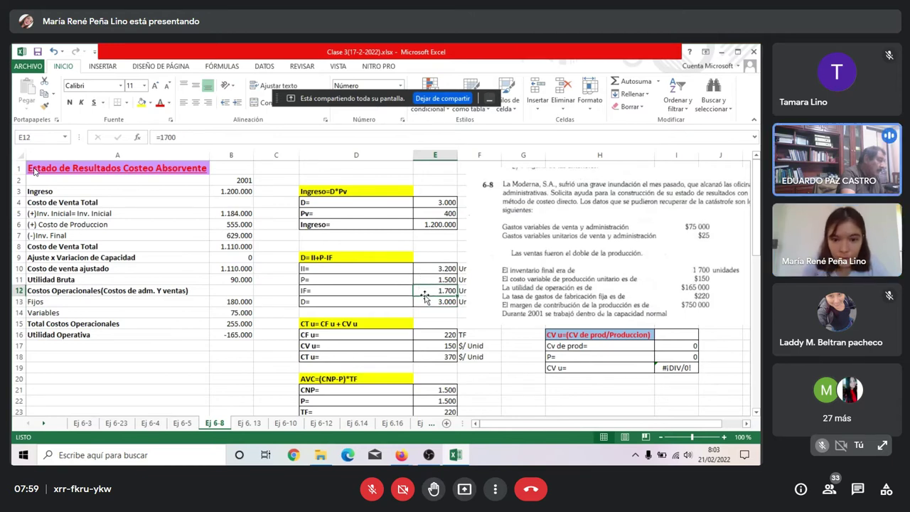
click(434, 303)
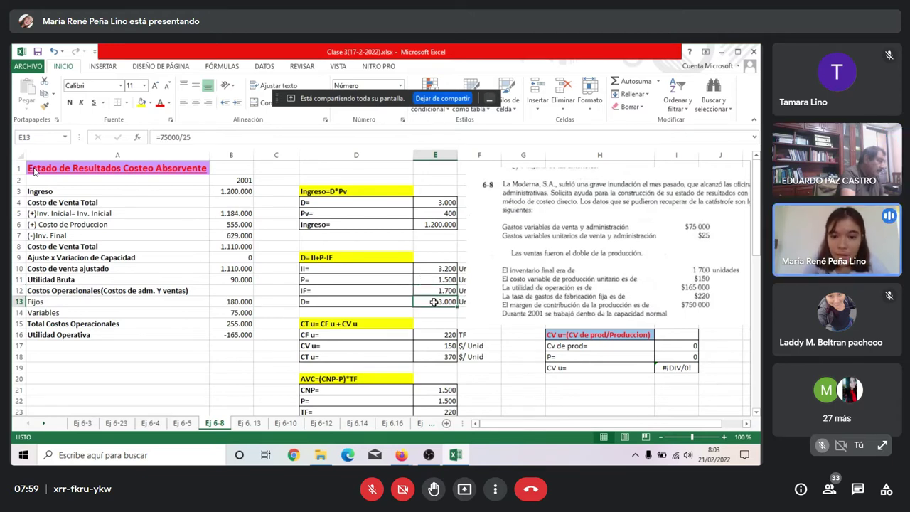
click(443, 290)
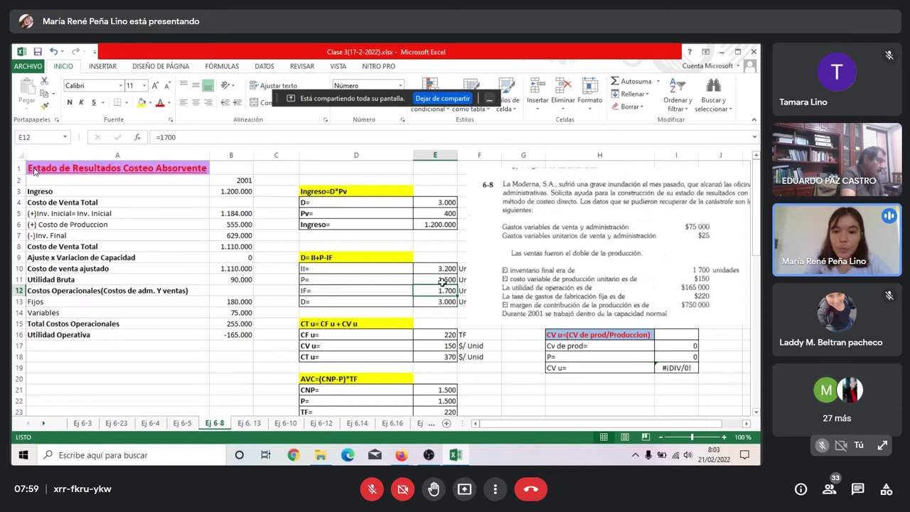
click(442, 280)
click(442, 268)
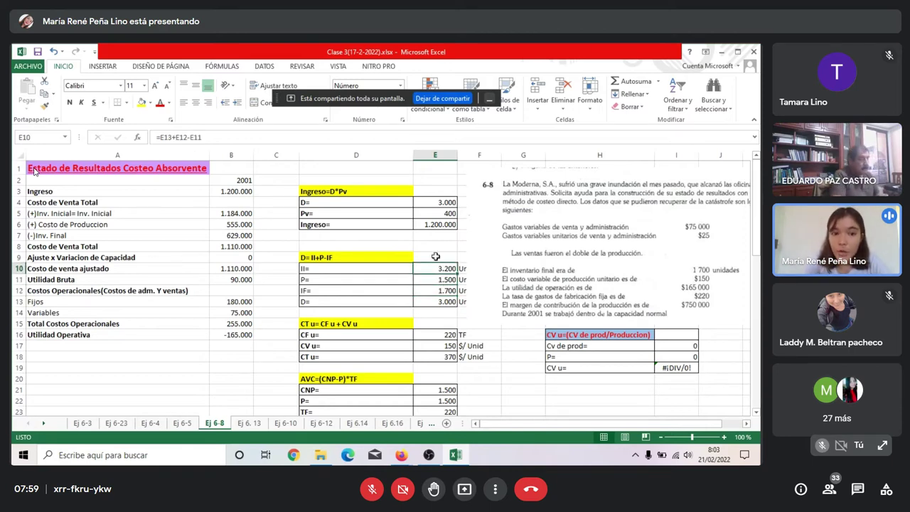
click(396, 138)
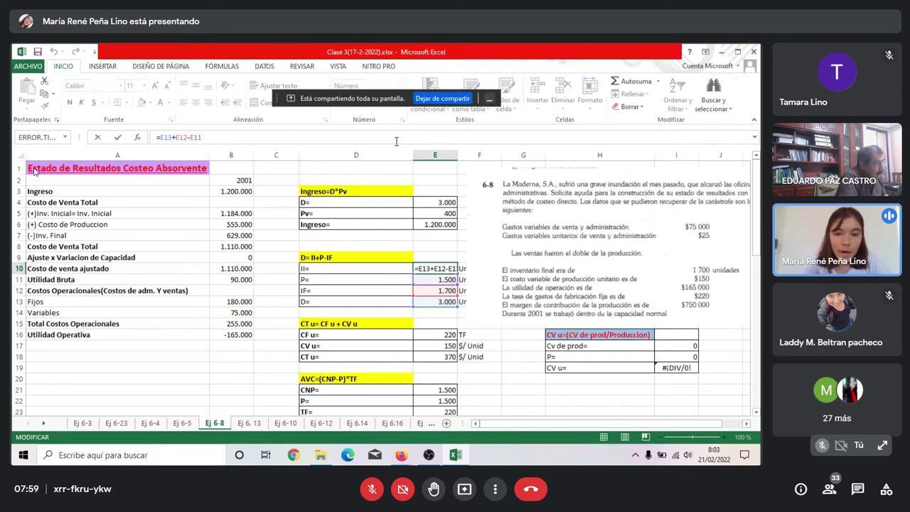
click(435, 246)
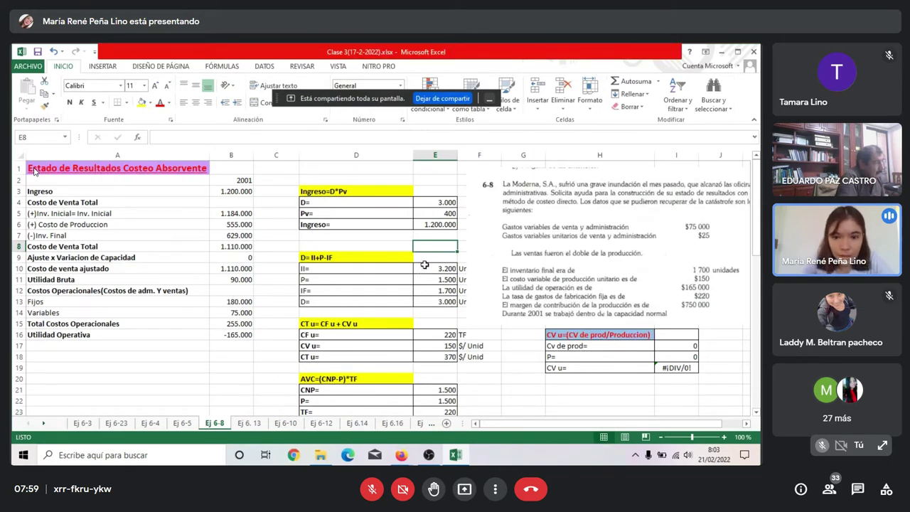
Trace the cells referenced by the sale price formula in E5 and the income formula in E6
click(433, 213)
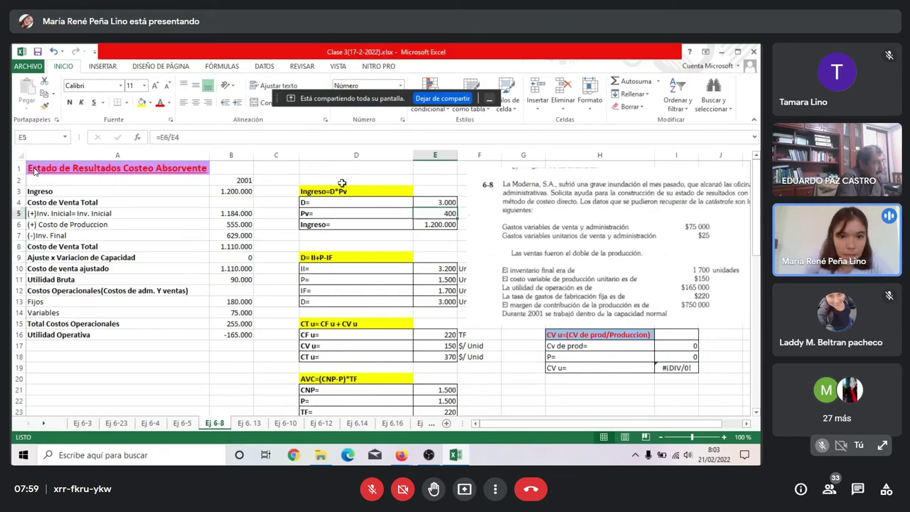
click(329, 135)
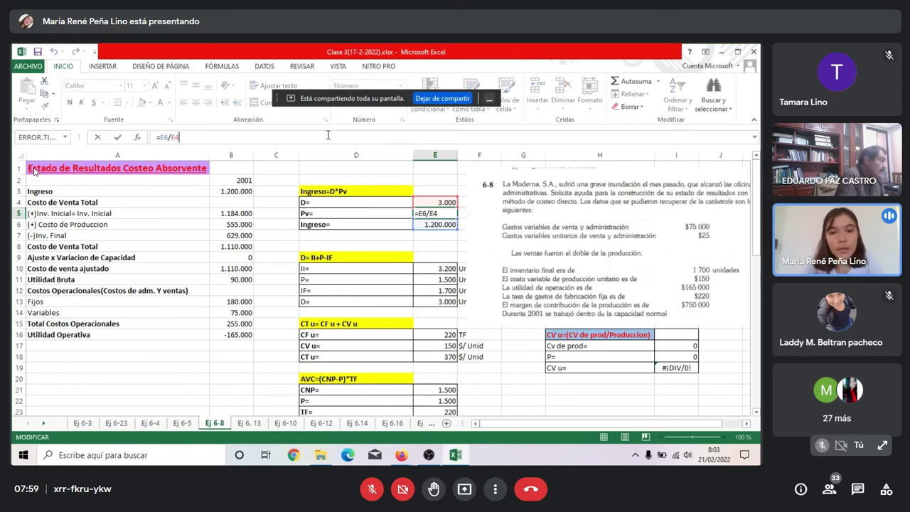
click(432, 246)
click(428, 225)
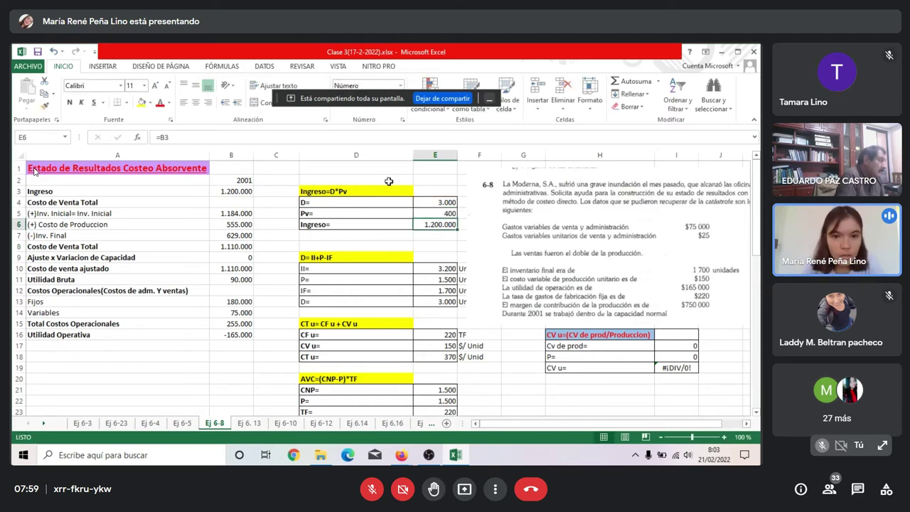
click(375, 134)
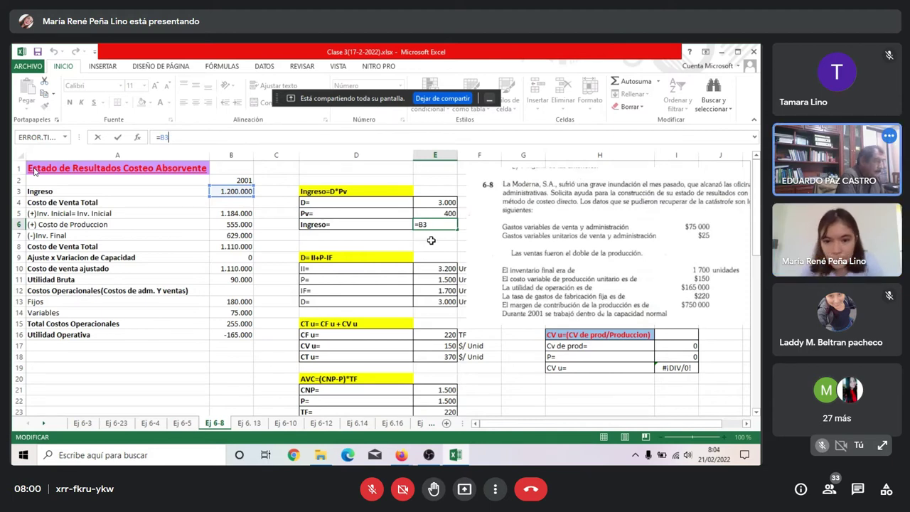
key(Return)
Move the problem 6-8 image slightly up and away from the inventory table to uncover the Unid labels in column F
scroll(446, 297, down, 2)
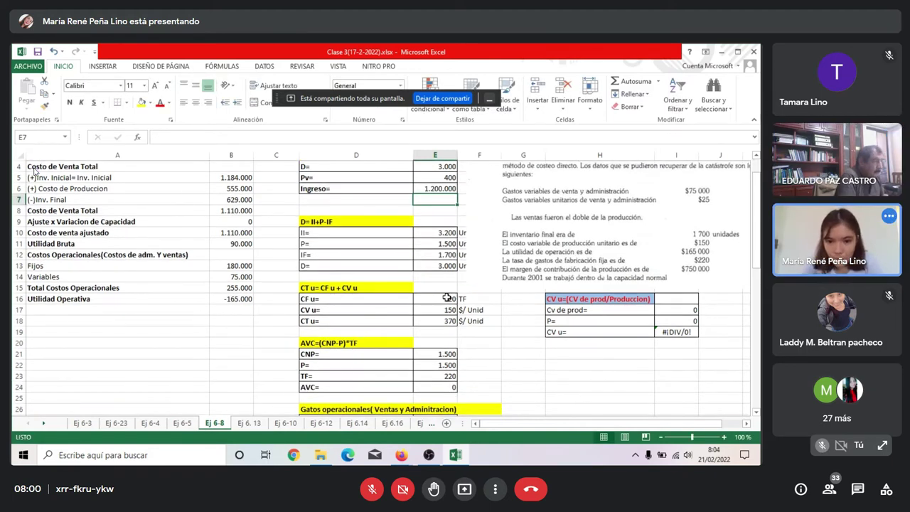
scroll(446, 296, up, 2)
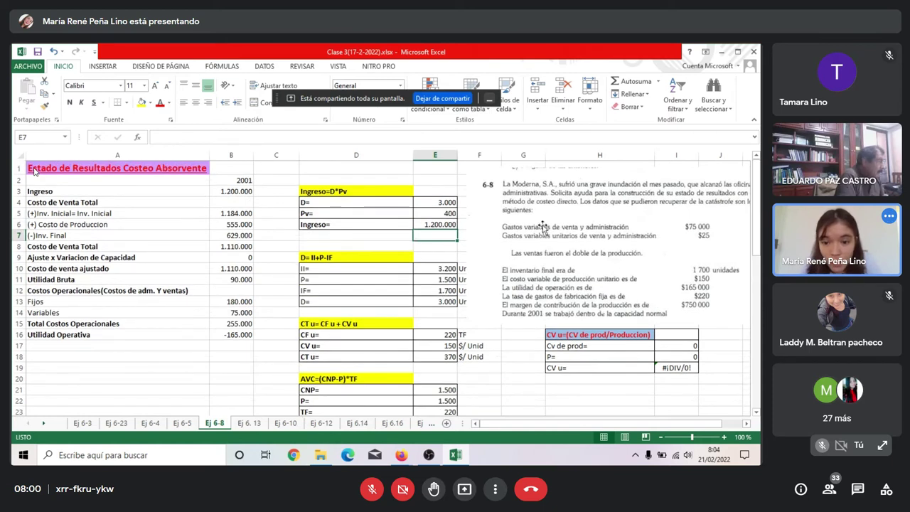
drag(469, 273, 482, 266)
scroll(463, 268, down, 1)
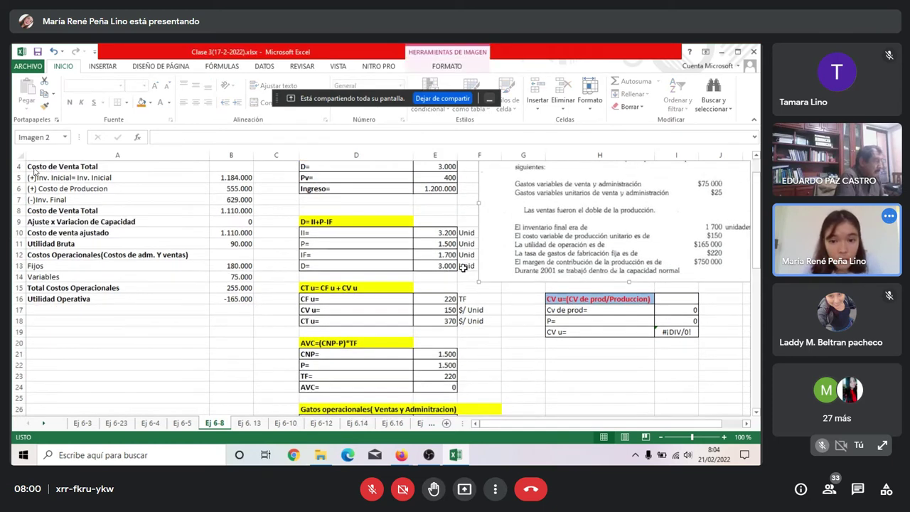
scroll(462, 268, down, 1)
scroll(469, 297, up, 2)
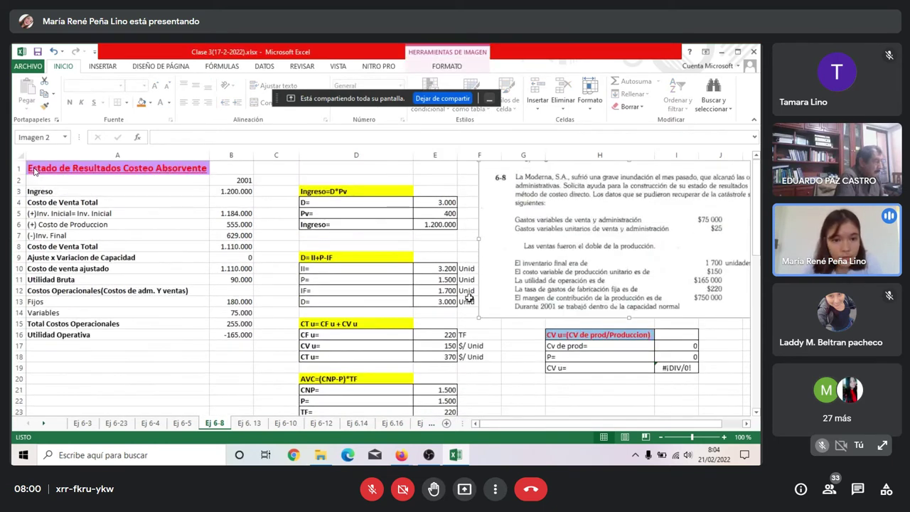
Check the fixed unit cost in E16 against the fixed manufacturing rate in the problem 6-8 image, shifting the image to read it
scroll(358, 357, down, 1)
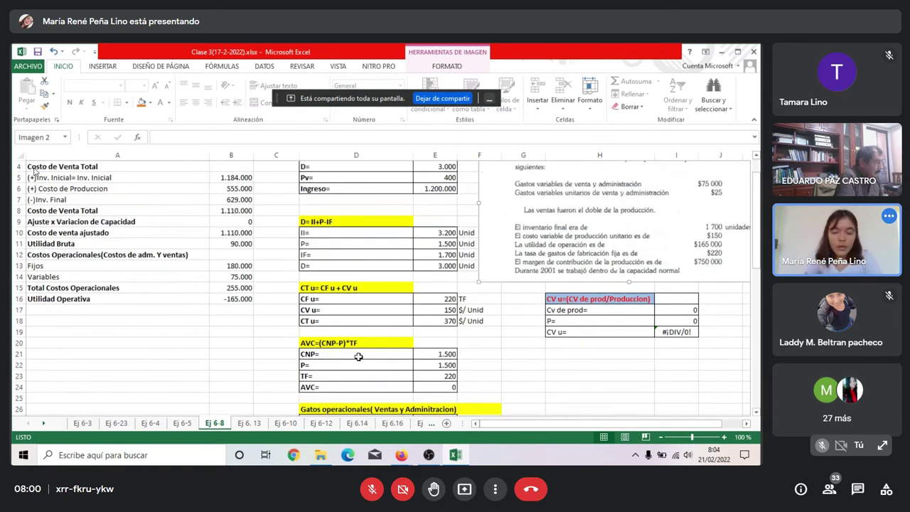
scroll(355, 356, up, 1)
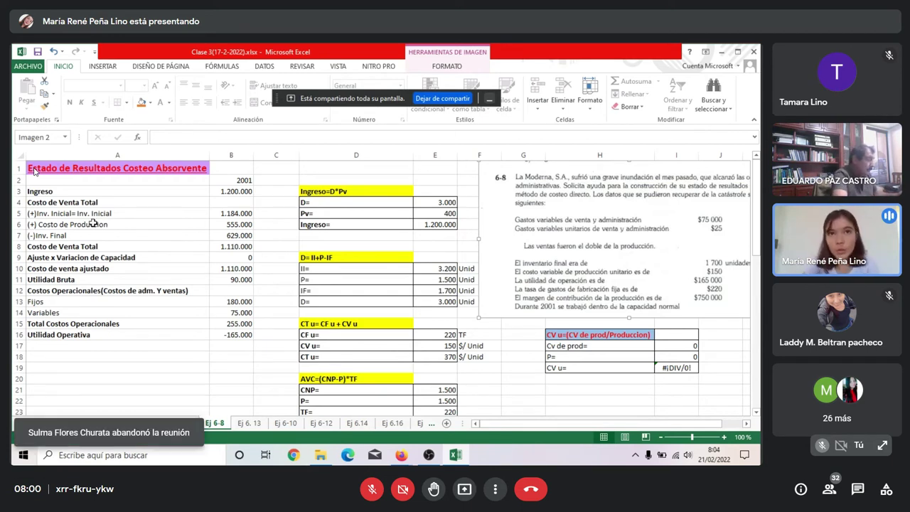
scroll(303, 296, down, 2)
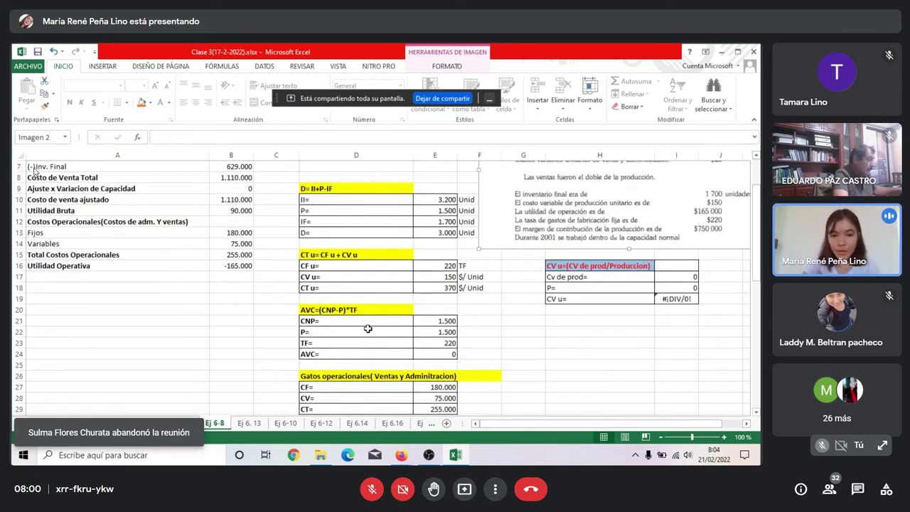
click(461, 314)
click(434, 265)
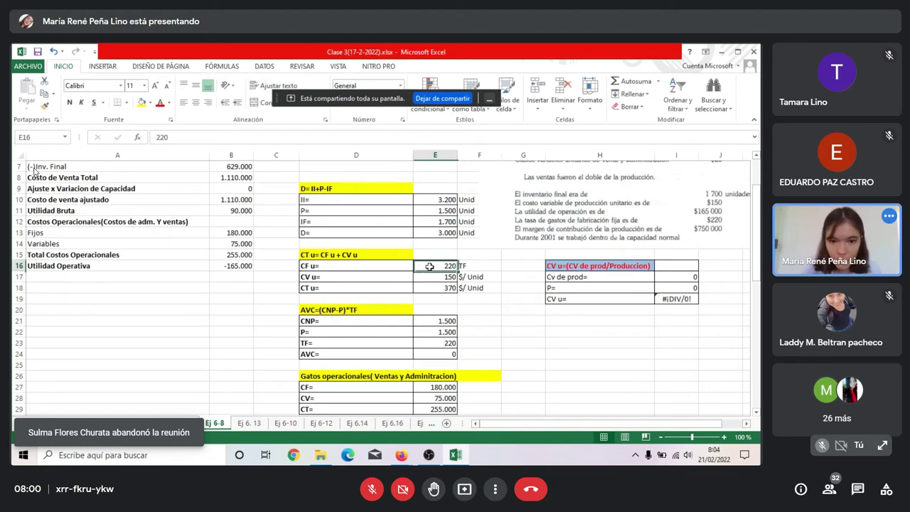
drag(599, 233, 567, 276)
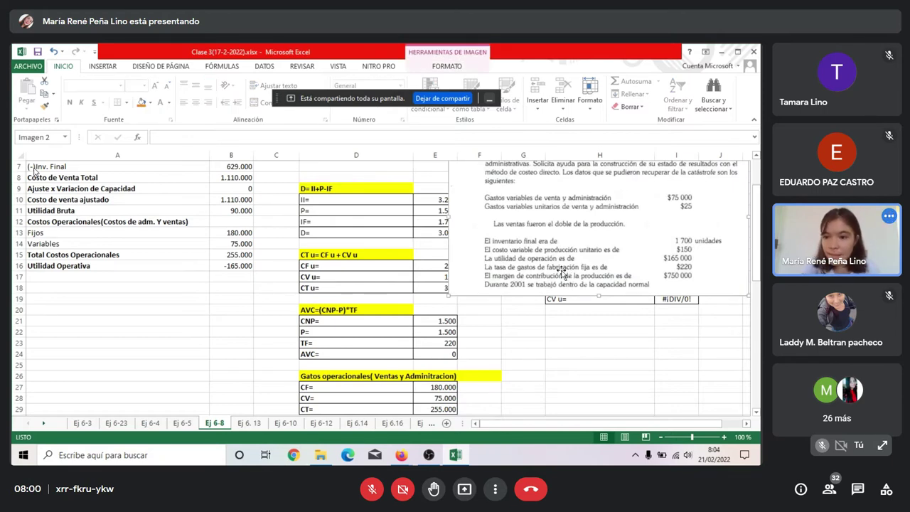
drag(566, 249, 596, 242)
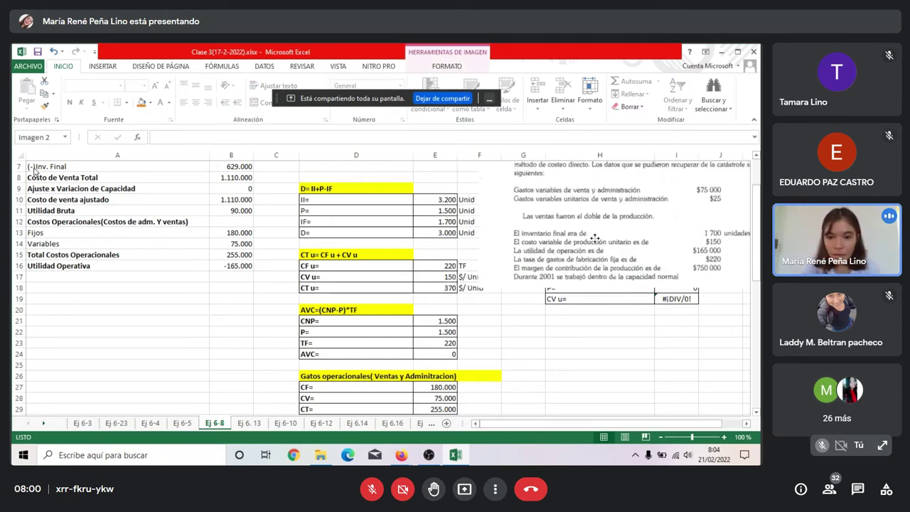
Compare the variable unit cost in E17 with the problem 6-8 image and inspect the total unit cost formula in E18
click(440, 279)
drag(687, 252, 657, 259)
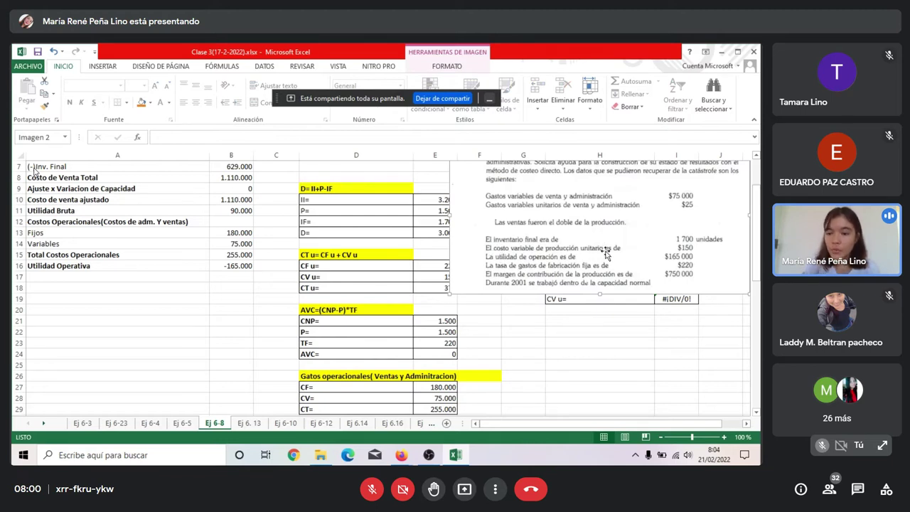
drag(576, 245, 617, 235)
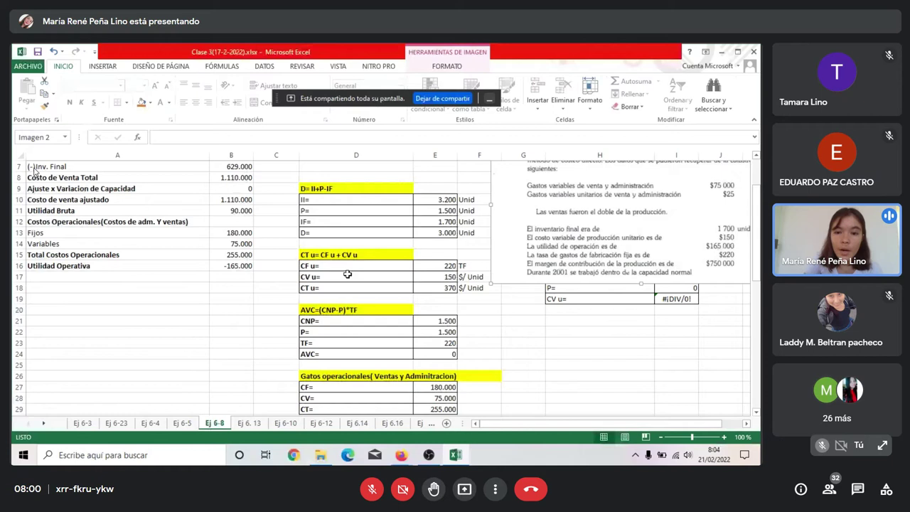
click(438, 289)
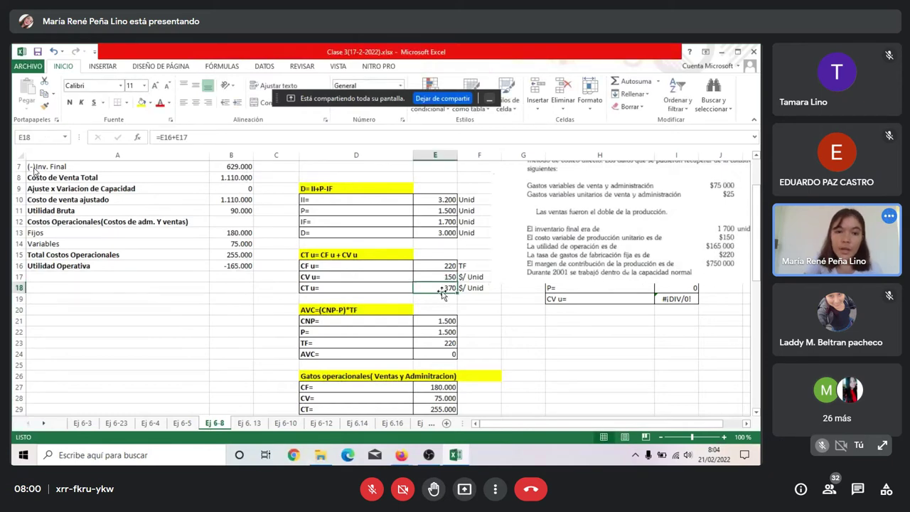
click(482, 307)
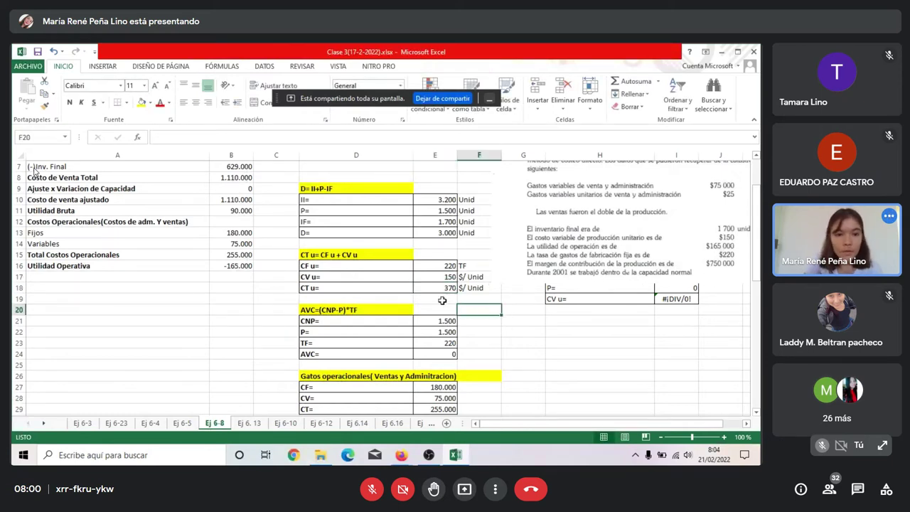
Trace the cells referenced by the initial inventory, production cost and final inventory formulas in B5, B6 and B7
scroll(441, 301, up, 2)
click(231, 213)
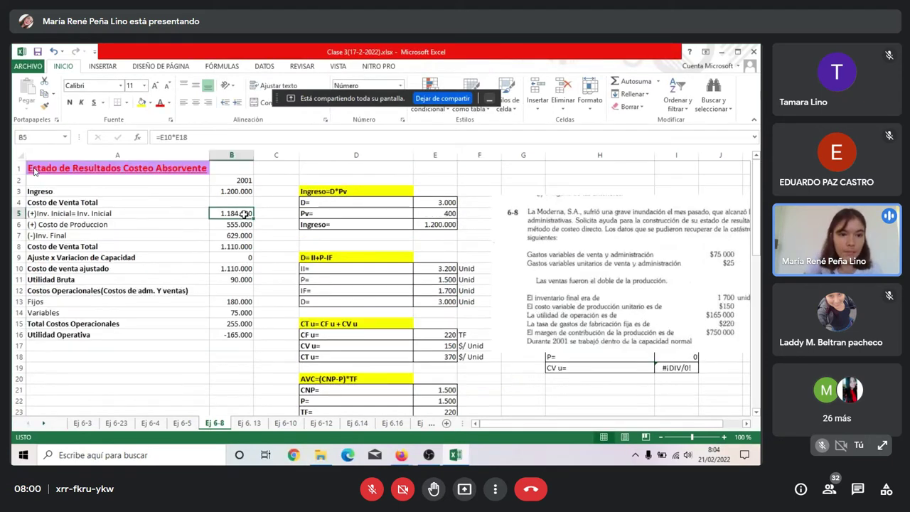
click(267, 142)
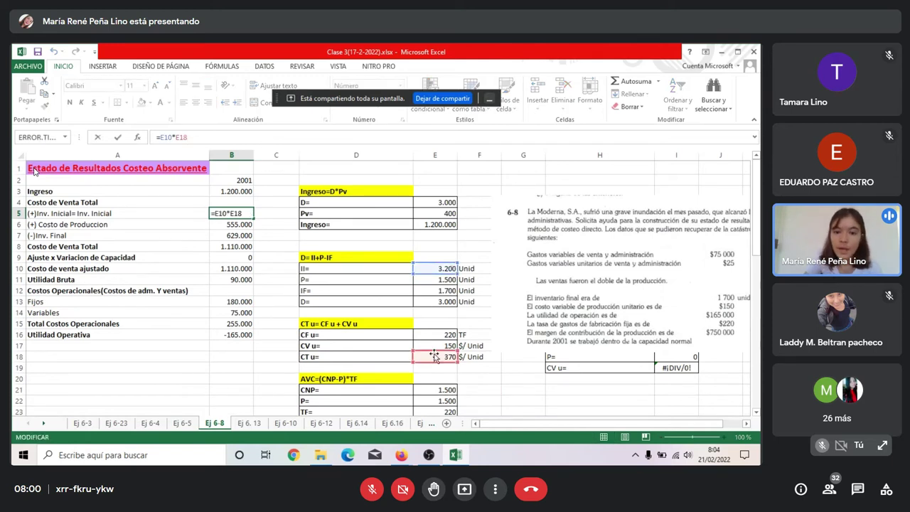
click(236, 224)
click(243, 142)
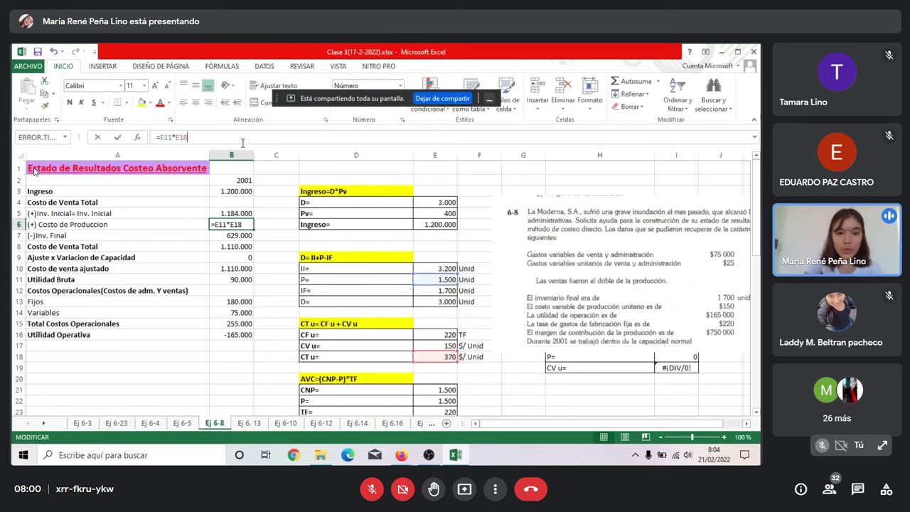
click(235, 235)
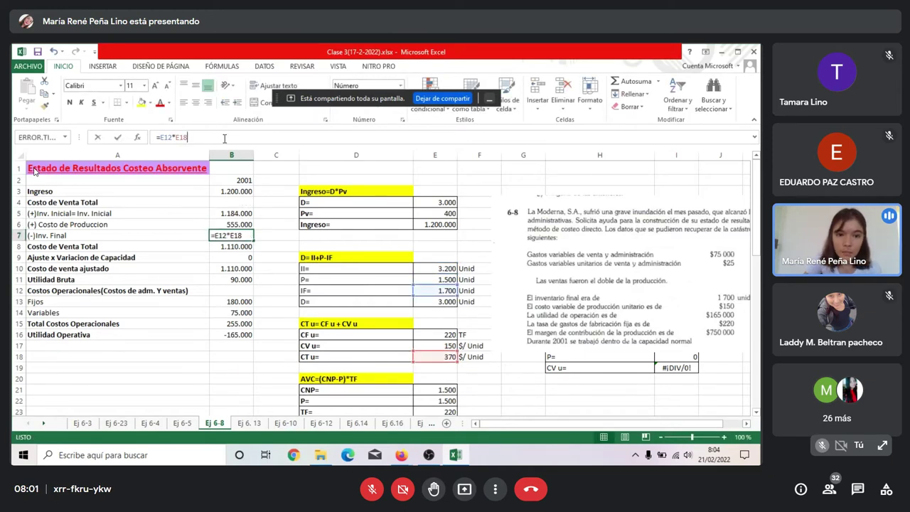
Trace the references of the total cost of sales formula in B8 and the capacity variation adjustment in B9
click(240, 257)
click(241, 247)
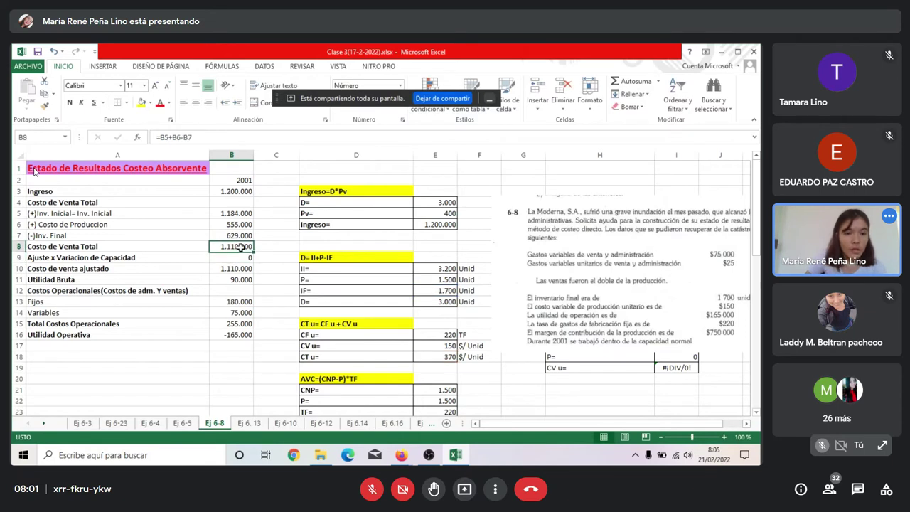
click(223, 137)
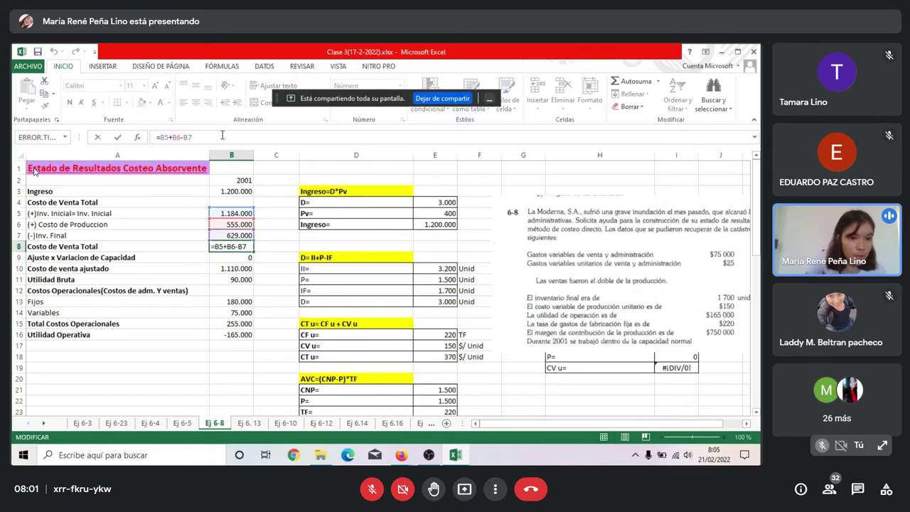
key(Return)
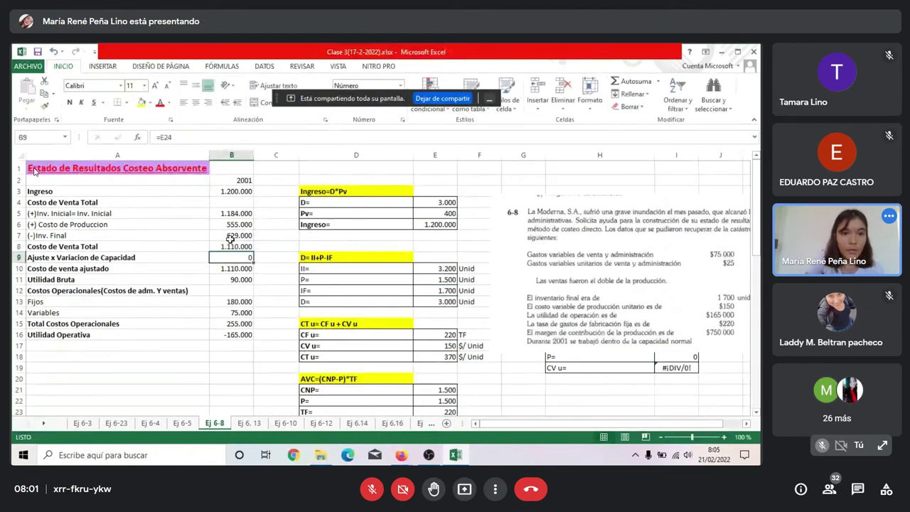
click(223, 135)
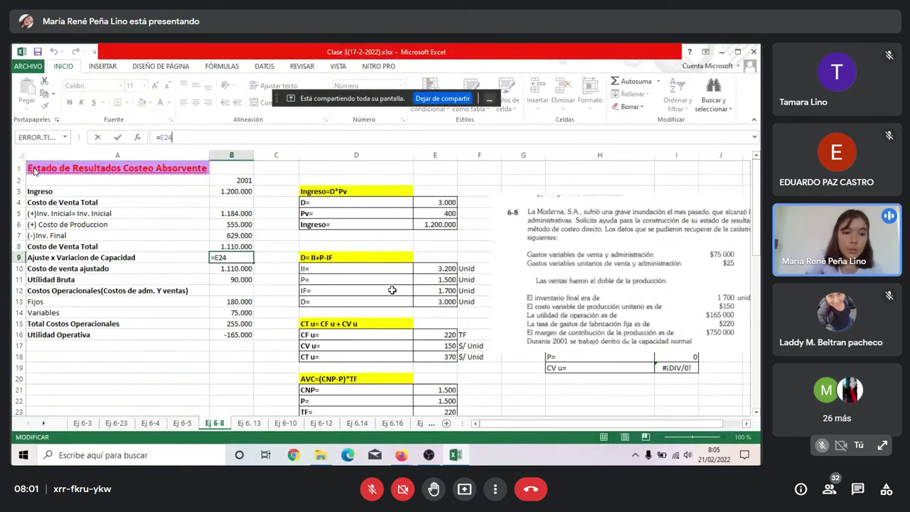
click(478, 378)
Examine the production and normal capacity entries in E22 and E21, and trace the capacity variation formula in E24
scroll(488, 331, down, 2)
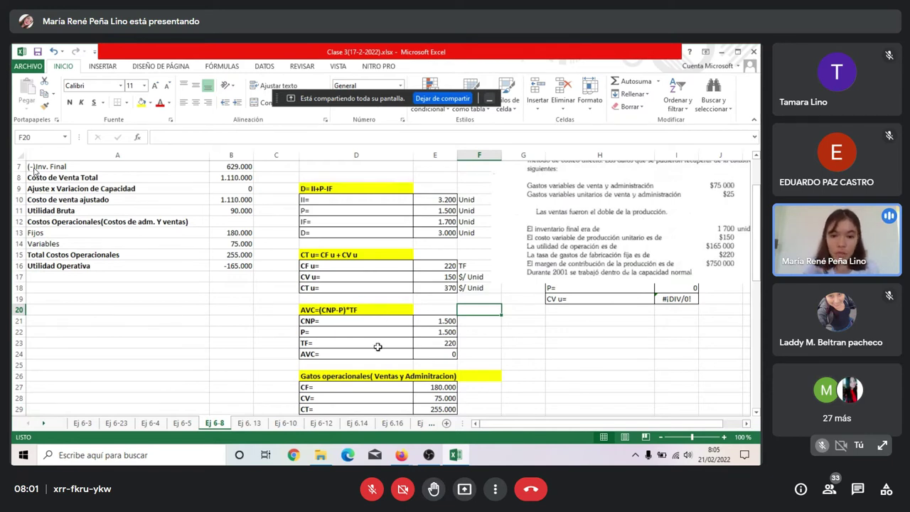
click(446, 332)
click(436, 322)
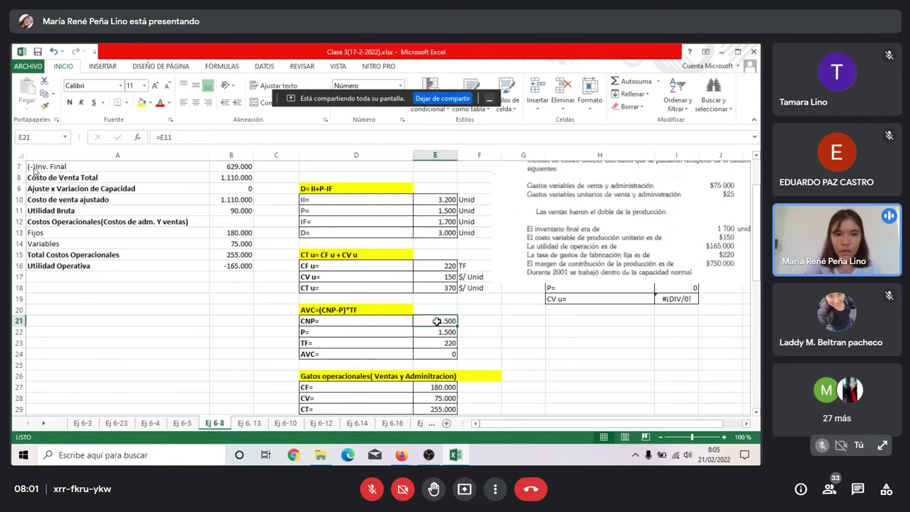
click(504, 344)
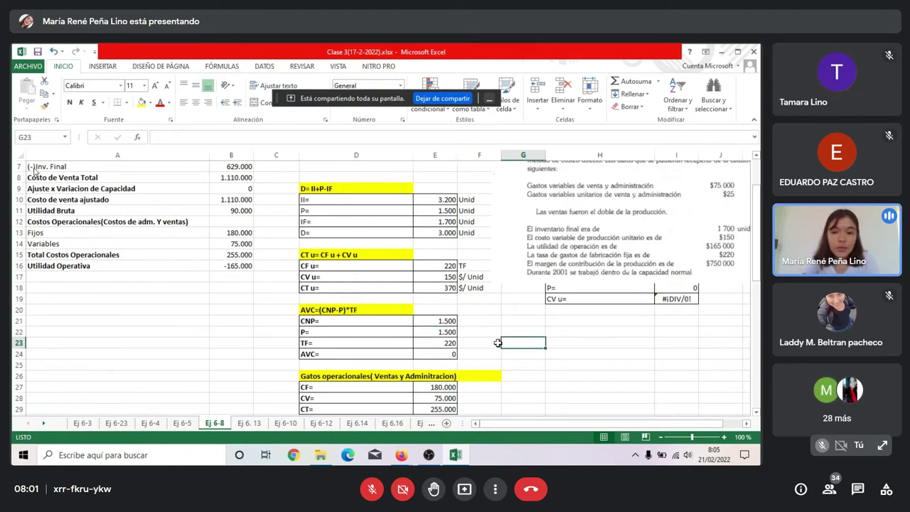
click(441, 355)
click(347, 136)
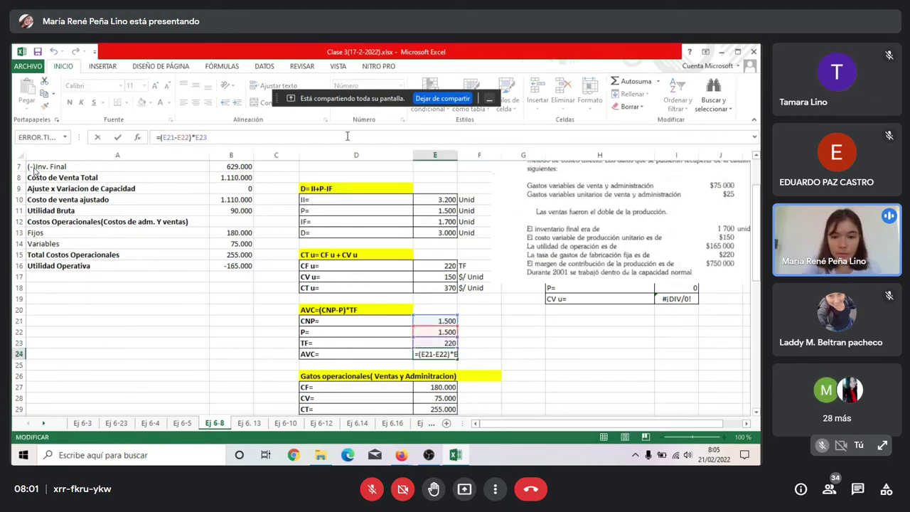
click(534, 343)
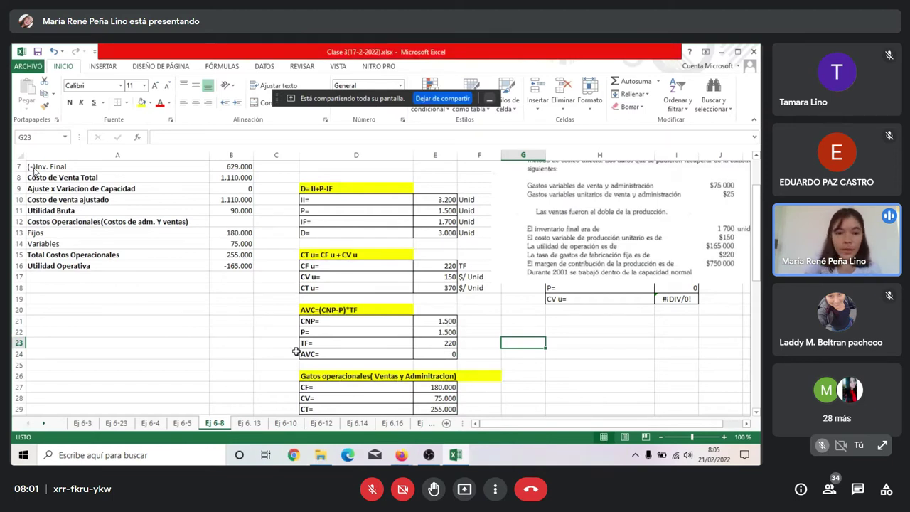
Trace the cells behind the adjusted cost of sales formula in B10 and the gross profit formula in B11
click(230, 198)
click(227, 135)
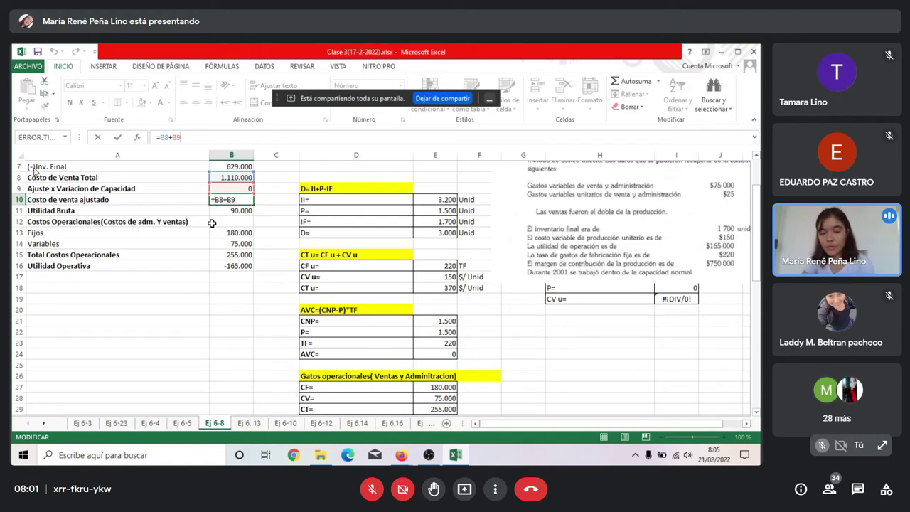
click(205, 254)
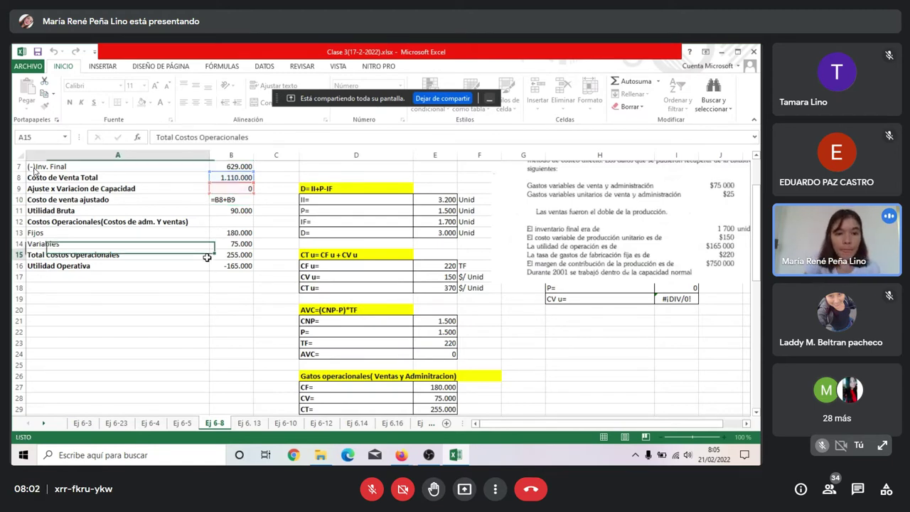
click(232, 212)
click(266, 135)
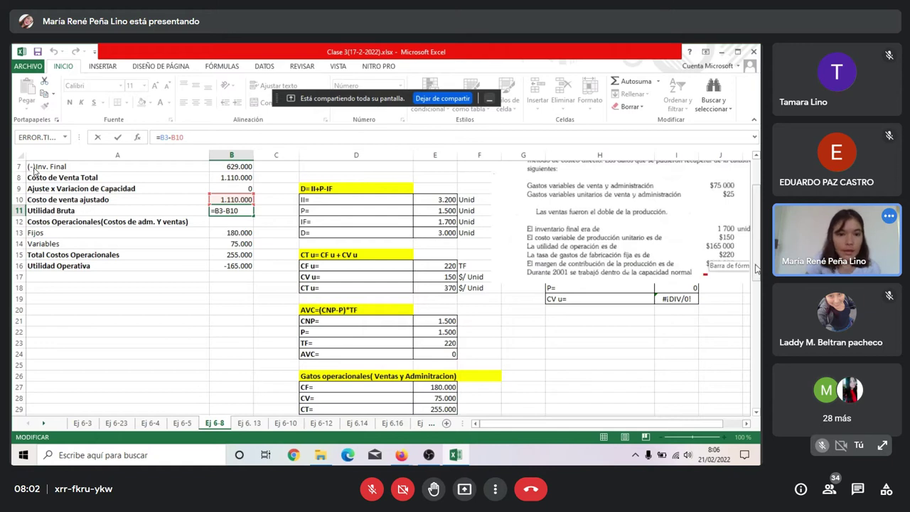
scroll(756, 268, up, 2)
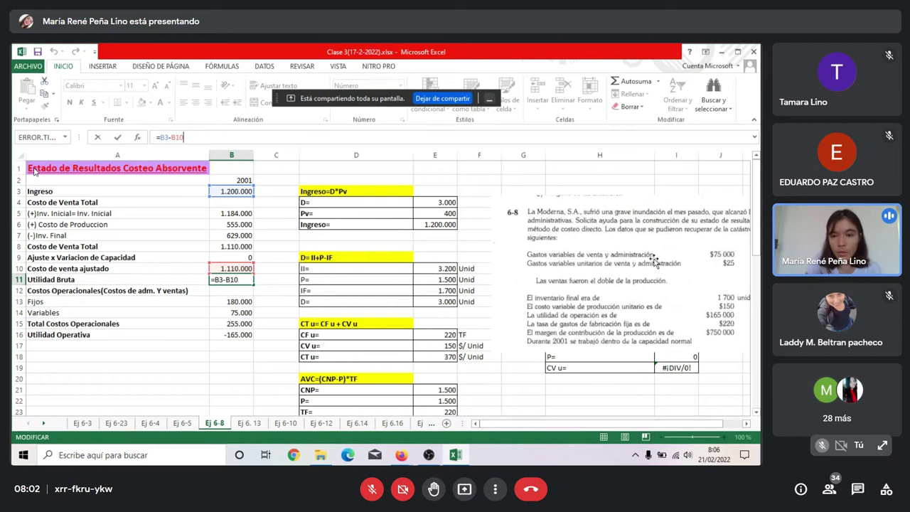
click(235, 356)
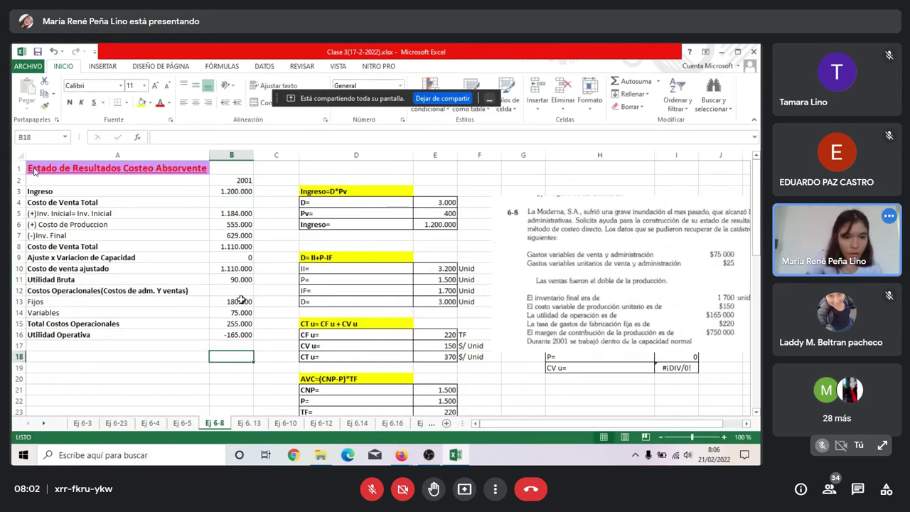
Move the problem 6-8 image toward column E to show its full figures, and trace the fixed operating cost reference in B13
click(238, 300)
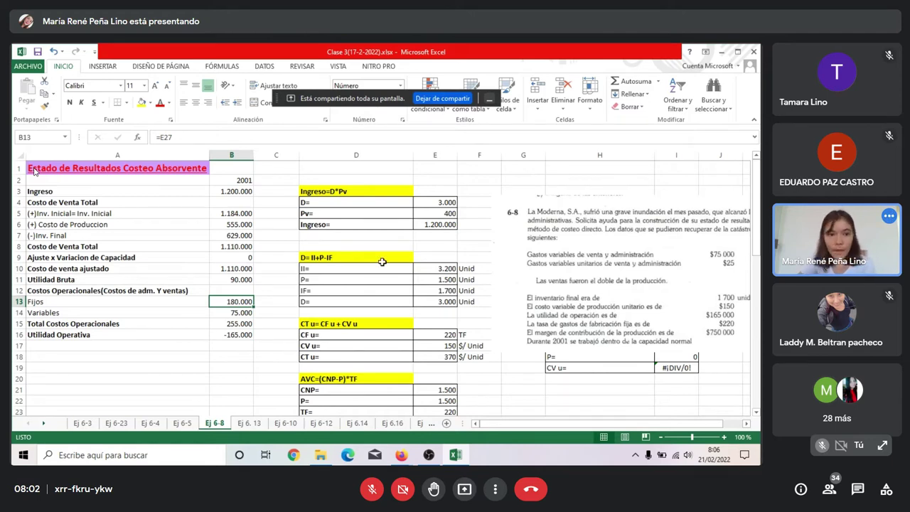
drag(582, 319, 541, 293)
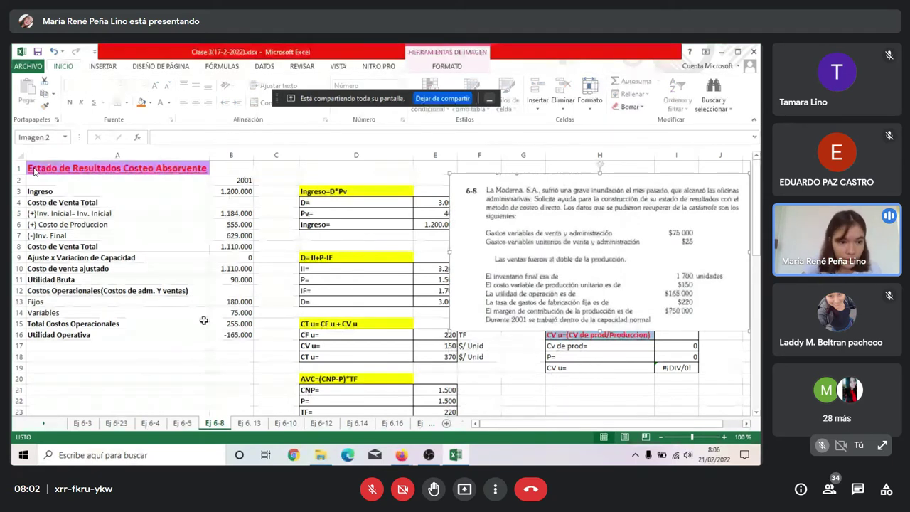
click(231, 302)
click(239, 139)
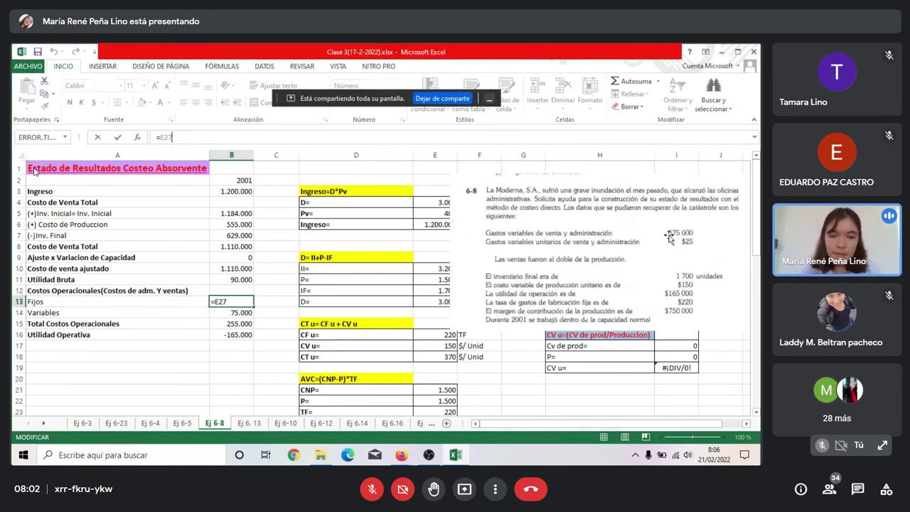
click(528, 390)
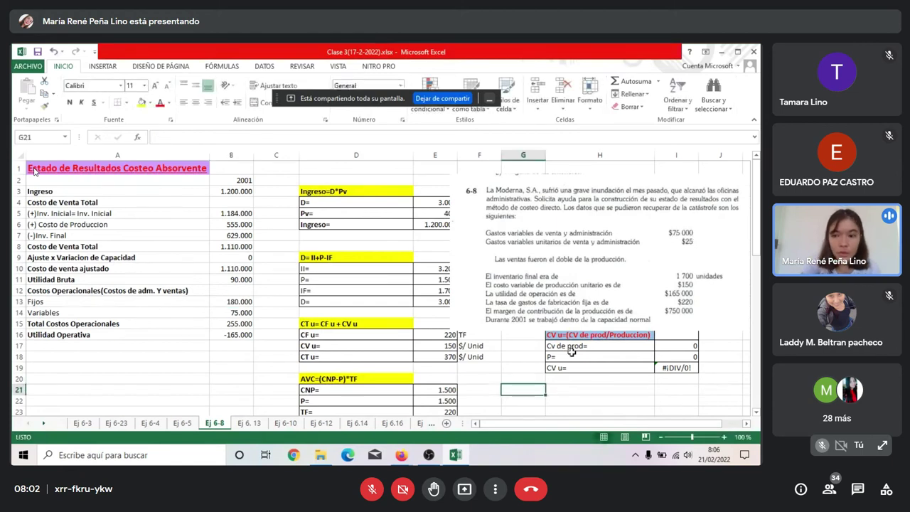
Examine the variable and fixed operating expense entries in E28 and E27
scroll(571, 351, down, 4)
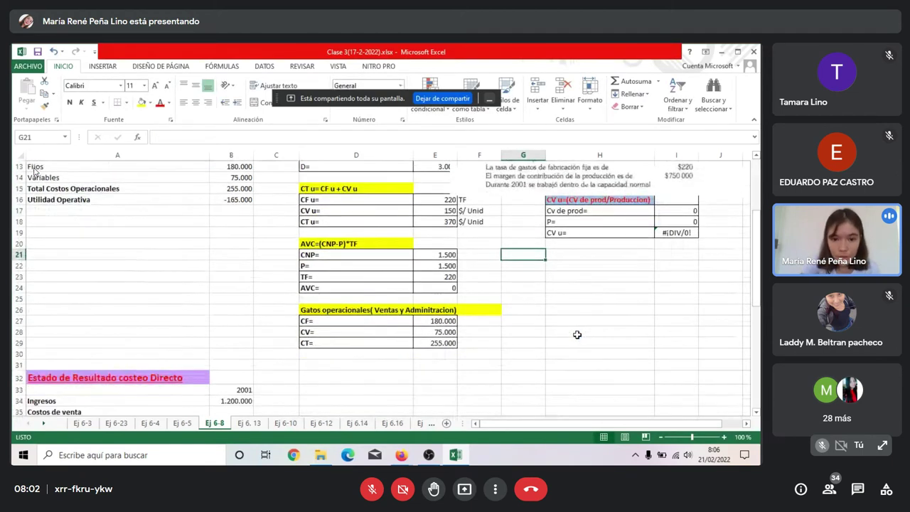
click(448, 332)
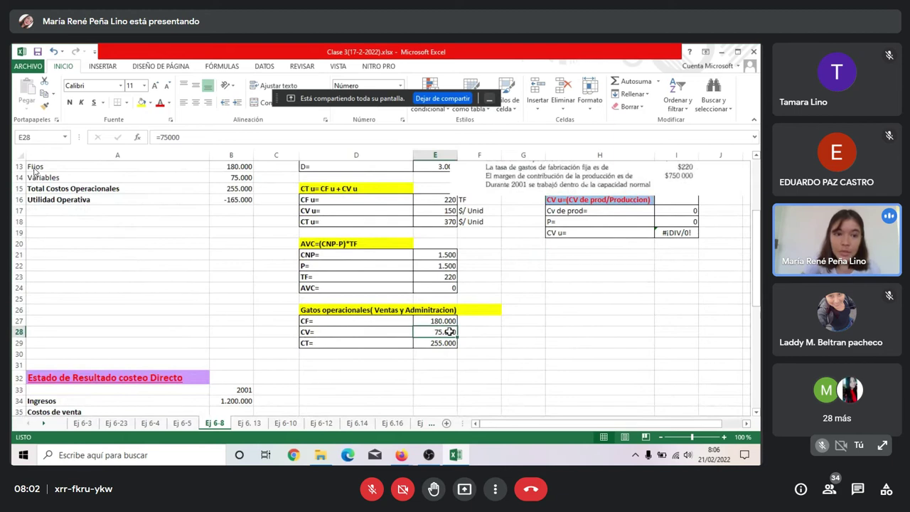
click(444, 320)
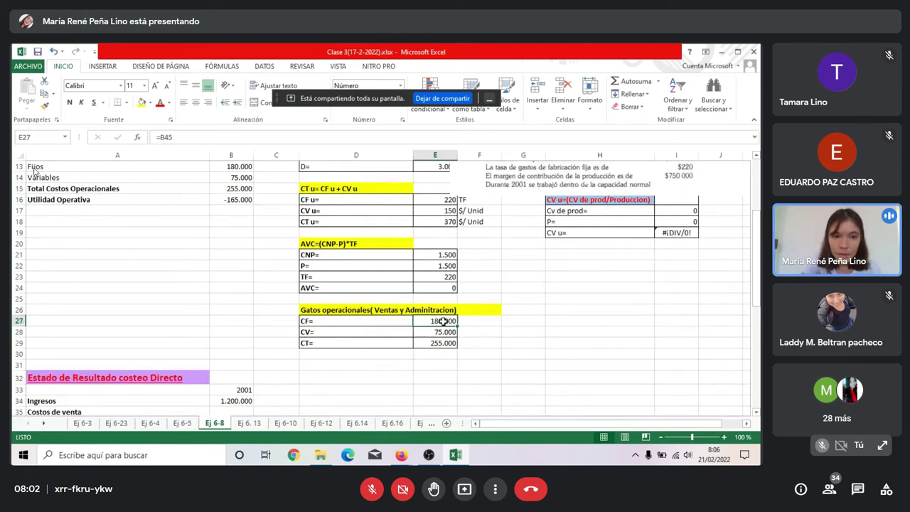
Examine the total operating expense formula in E29 and trace the fixed operating expense reference in E27
click(444, 346)
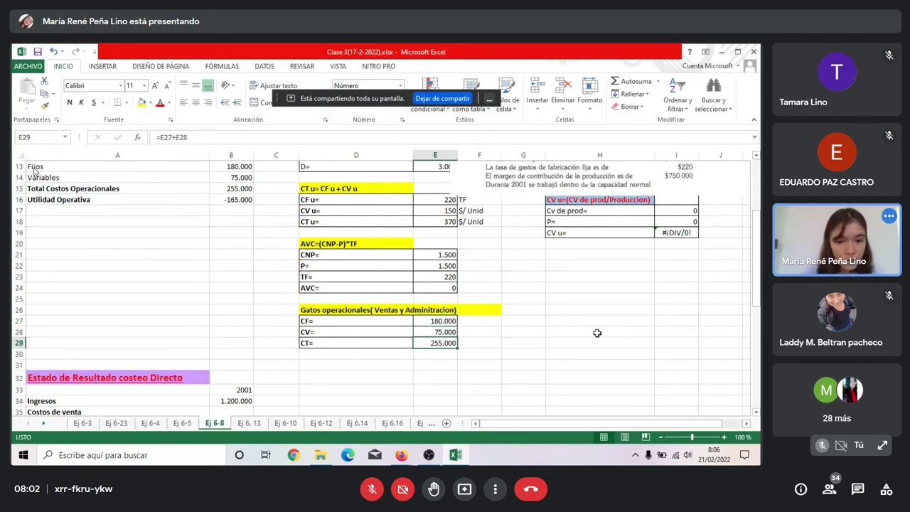
scroll(597, 332, up, 2)
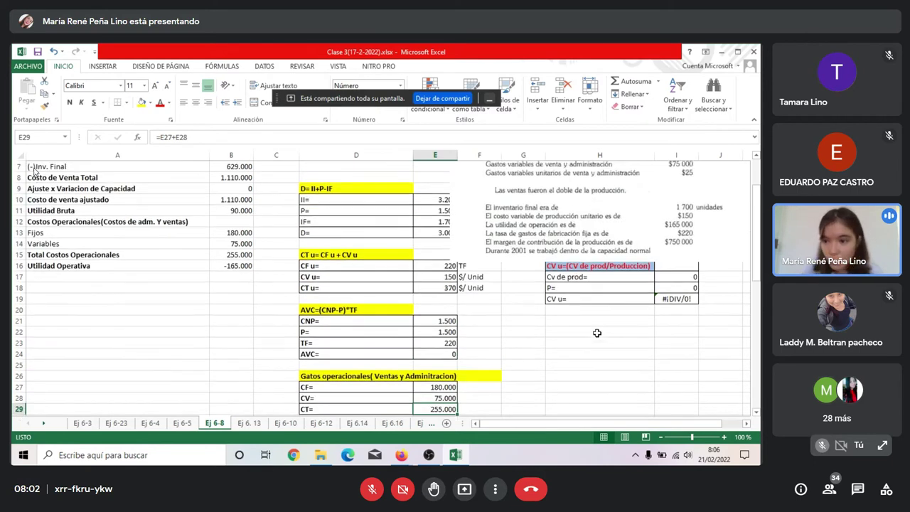
scroll(597, 332, up, 2)
scroll(436, 321, down, 4)
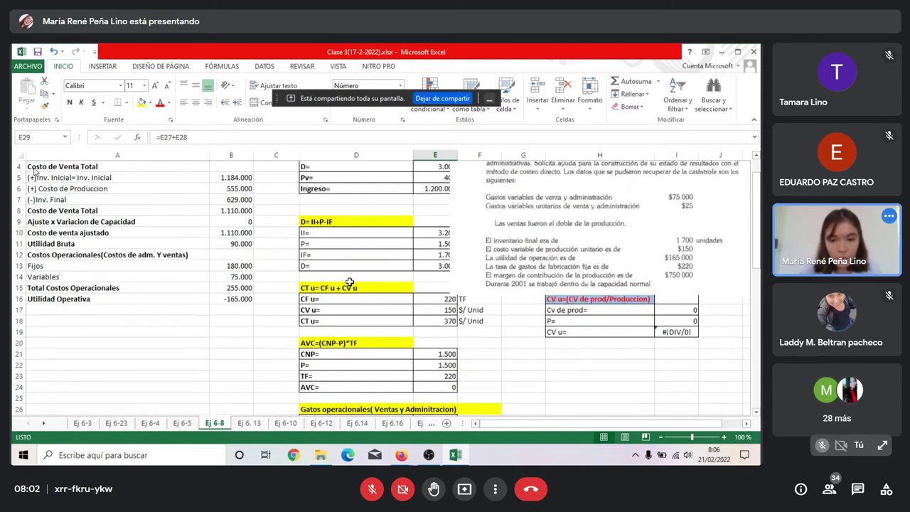
click(435, 321)
key(F2)
Move the problem 6-8 image off column E toward column H, and trace the fixed operating cost formula in B45
drag(755, 257, 755, 167)
drag(583, 213, 678, 210)
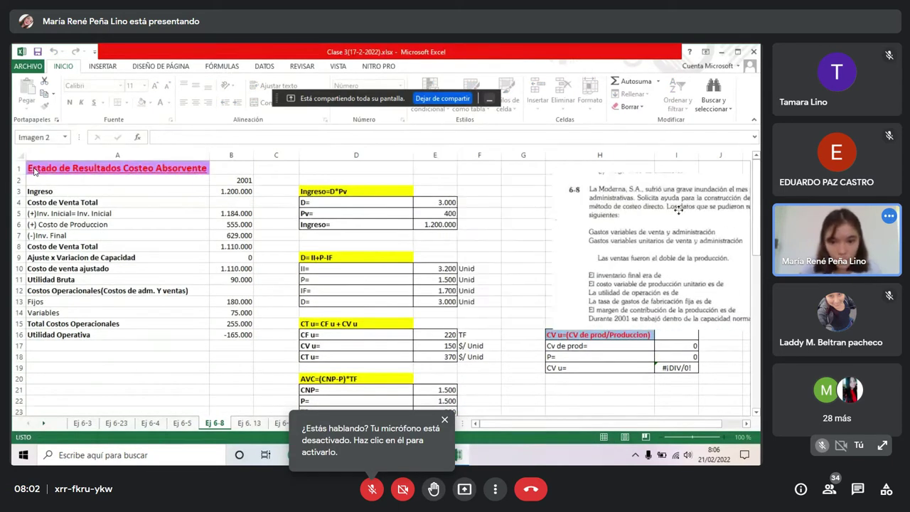
drag(757, 192, 708, 381)
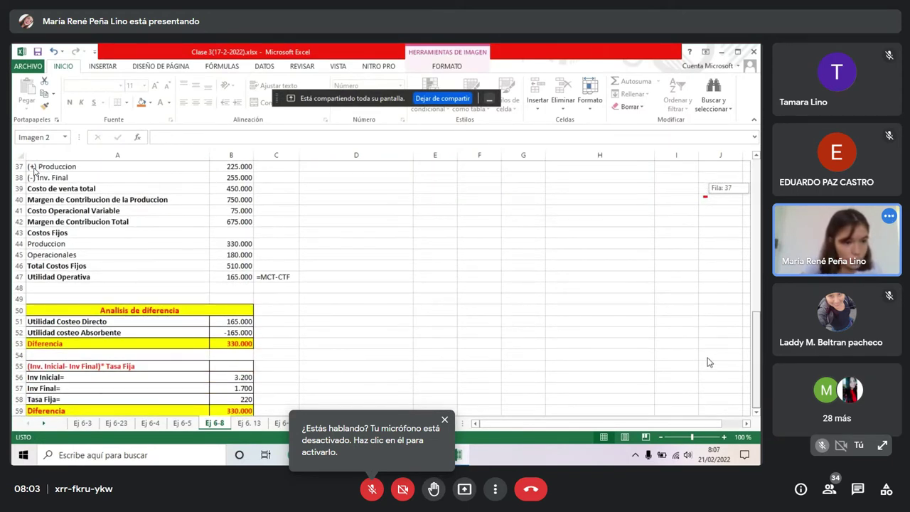
click(361, 296)
click(244, 253)
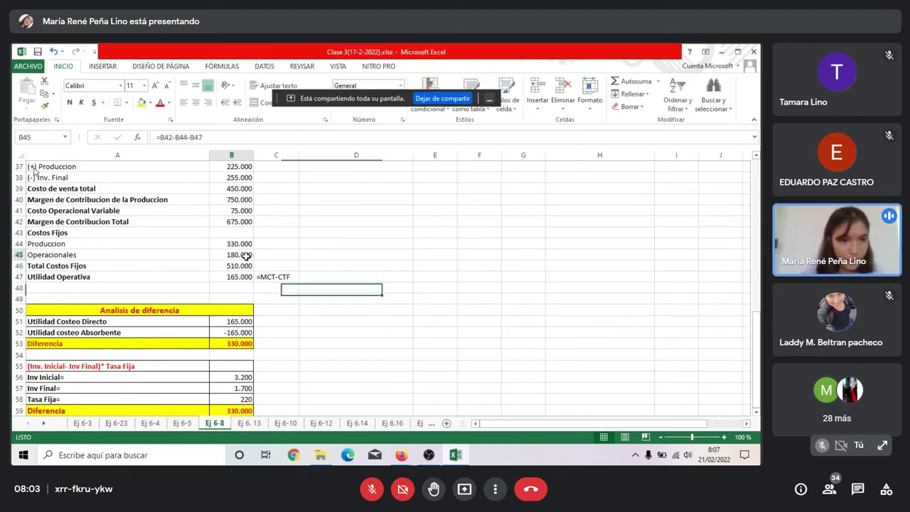
click(242, 138)
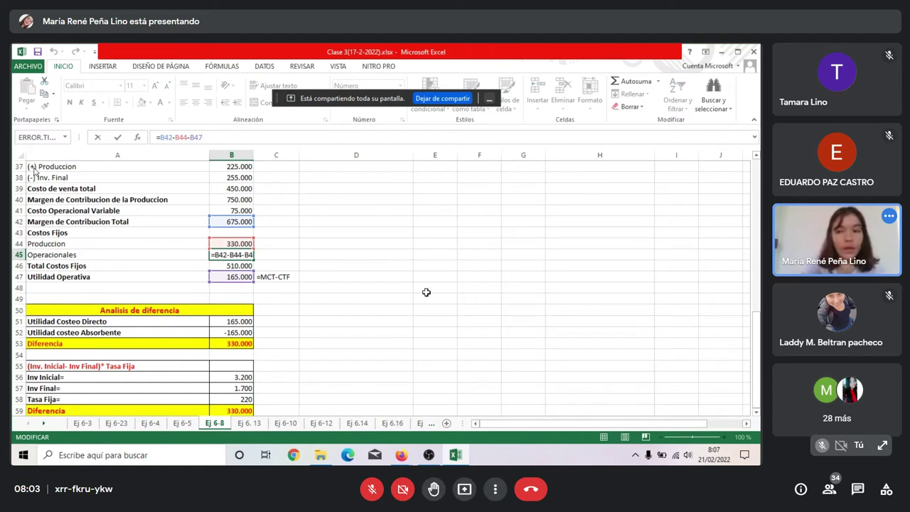
drag(757, 341, 722, 327)
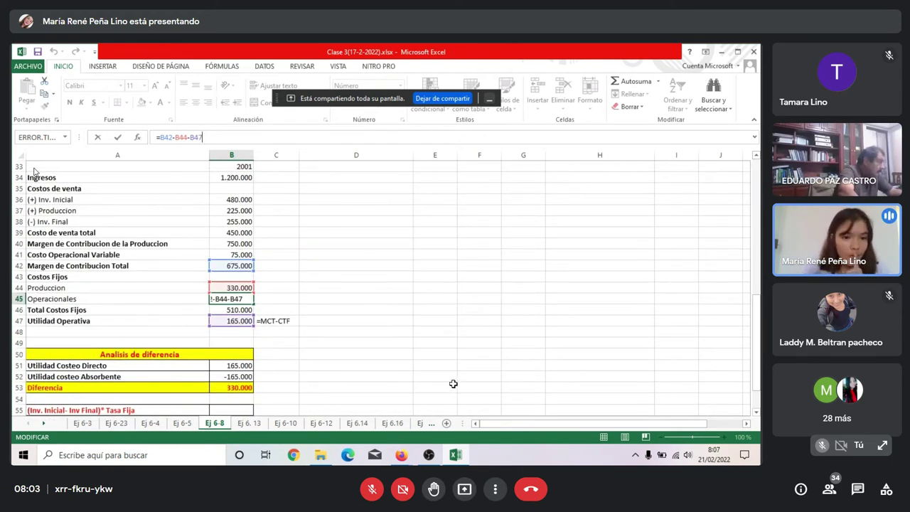
click(319, 298)
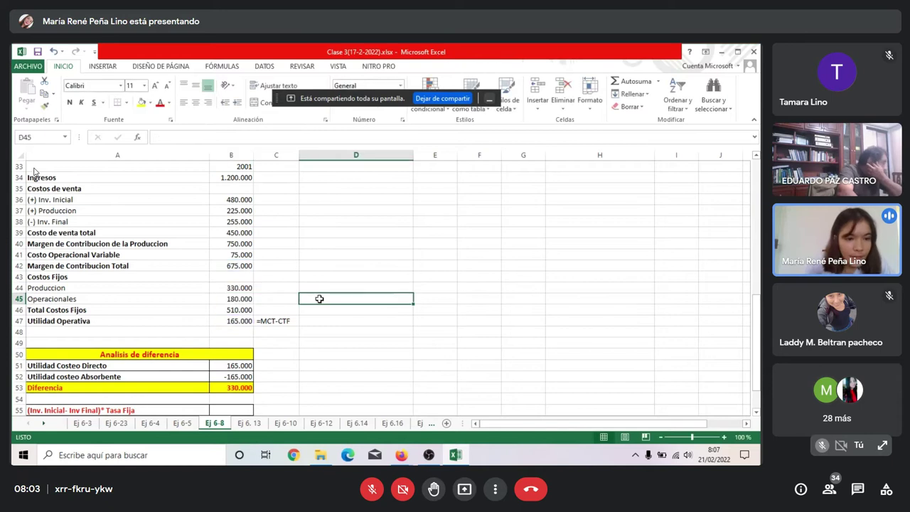
Recheck the formula in B45 and move the problem 6-8 image toward column E to show its full figures
click(229, 299)
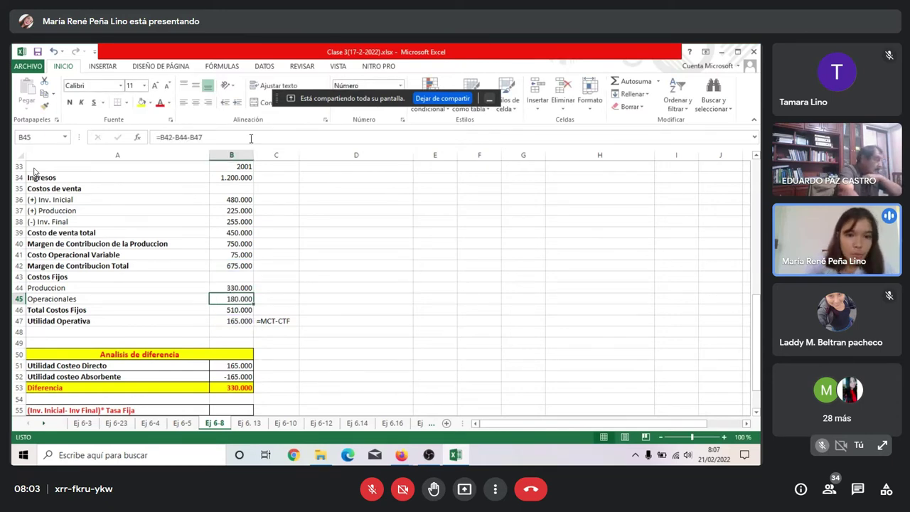
click(250, 138)
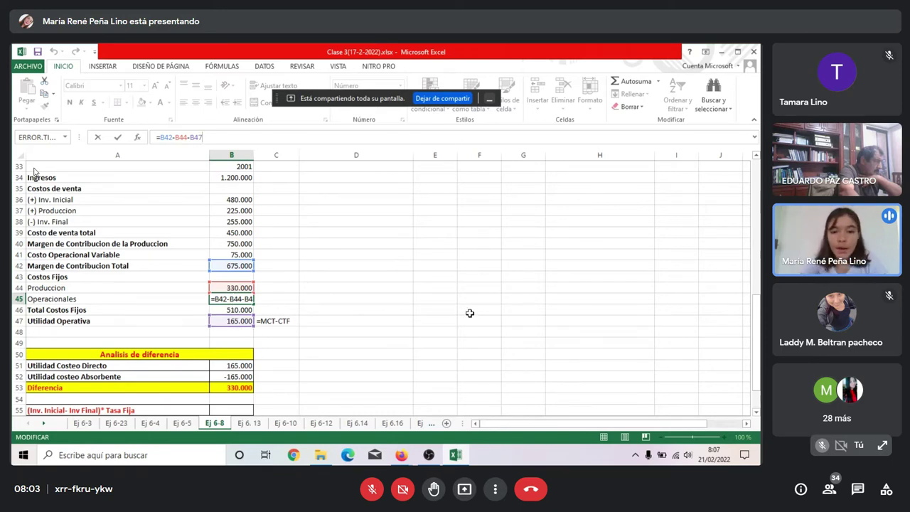
drag(758, 317, 755, 203)
drag(657, 276, 553, 286)
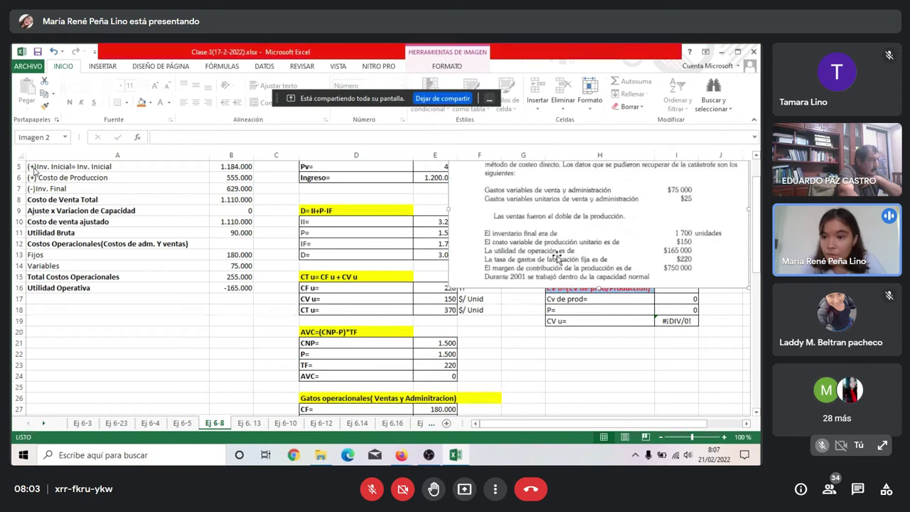
Trace the cells behind the direct costing fixed operating cost in B45 once more
drag(755, 235, 748, 359)
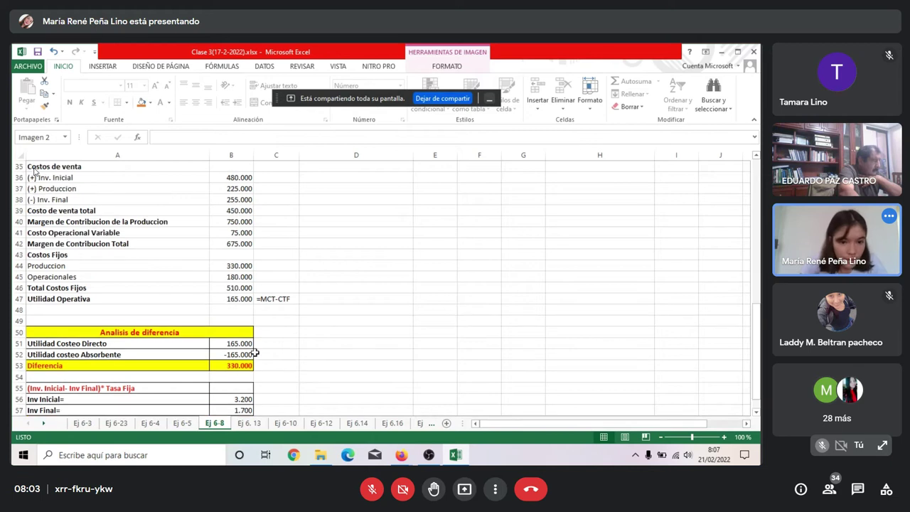
click(244, 275)
click(221, 139)
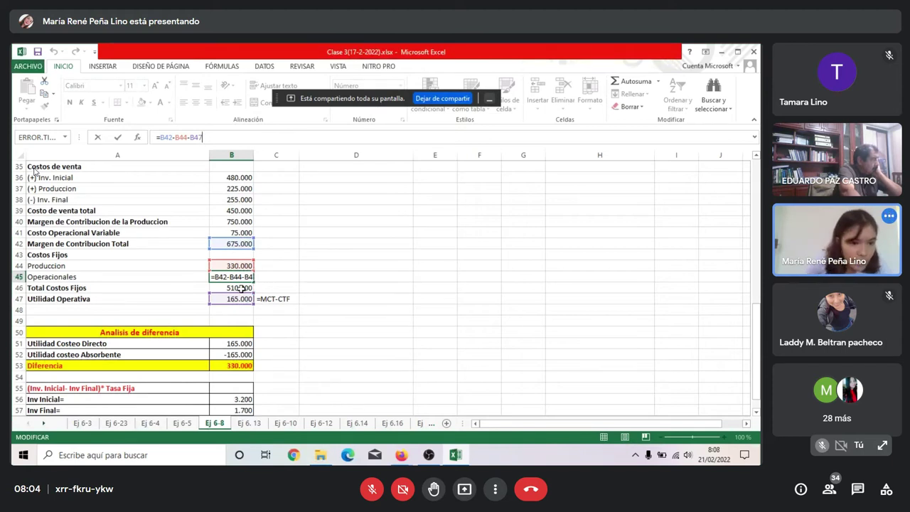
click(265, 267)
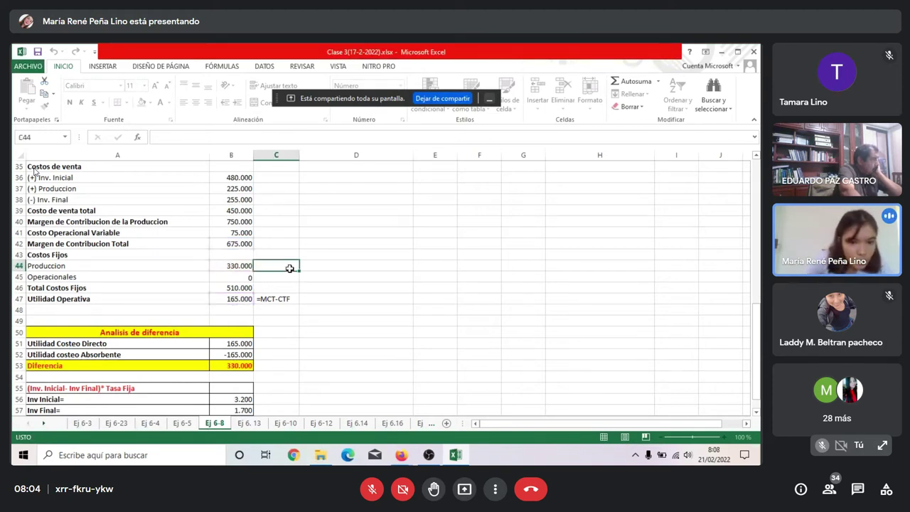
click(244, 278)
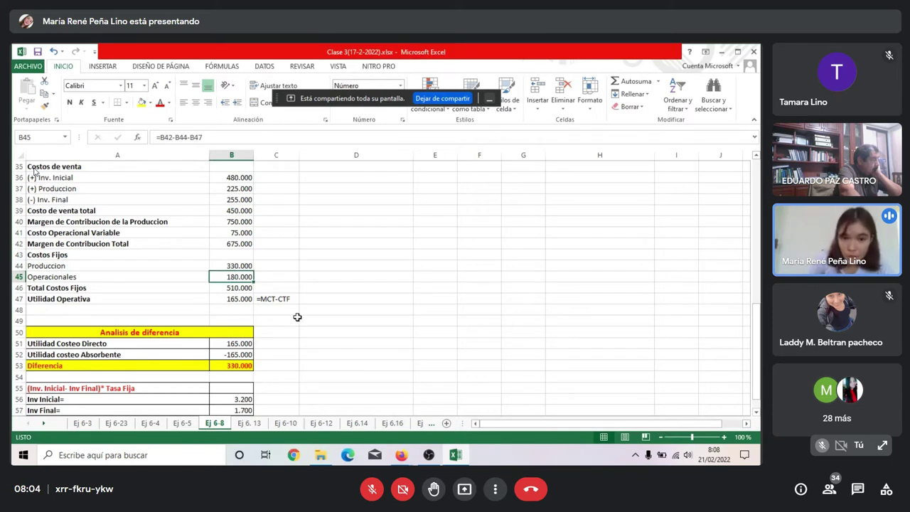
Compare the problem 6-8 data with the absorption costing statement, and trace the operating profit formula in B16
drag(756, 348, 756, 339)
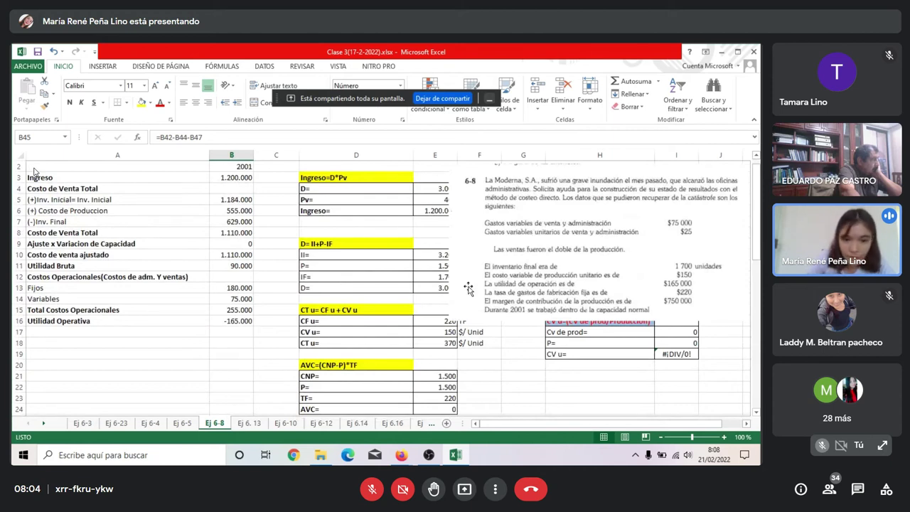
scroll(461, 290, down, 2)
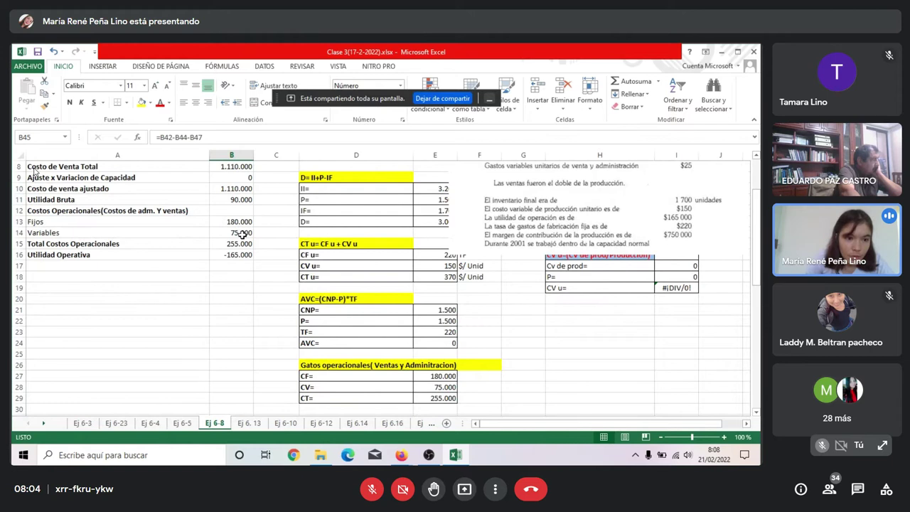
click(230, 254)
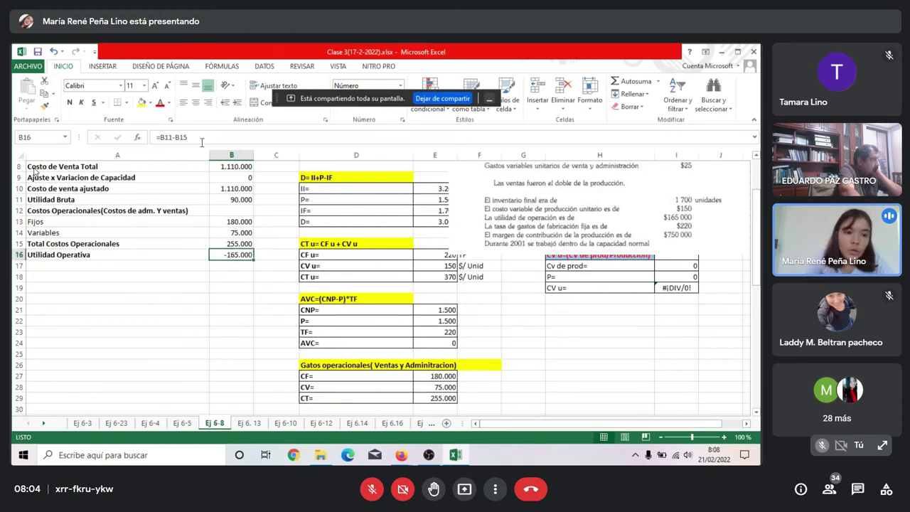
click(199, 137)
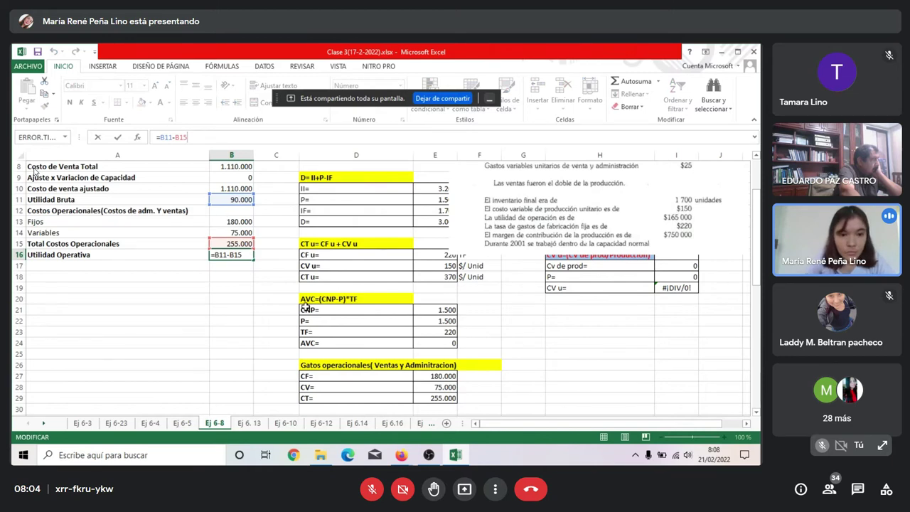
drag(756, 253, 716, 400)
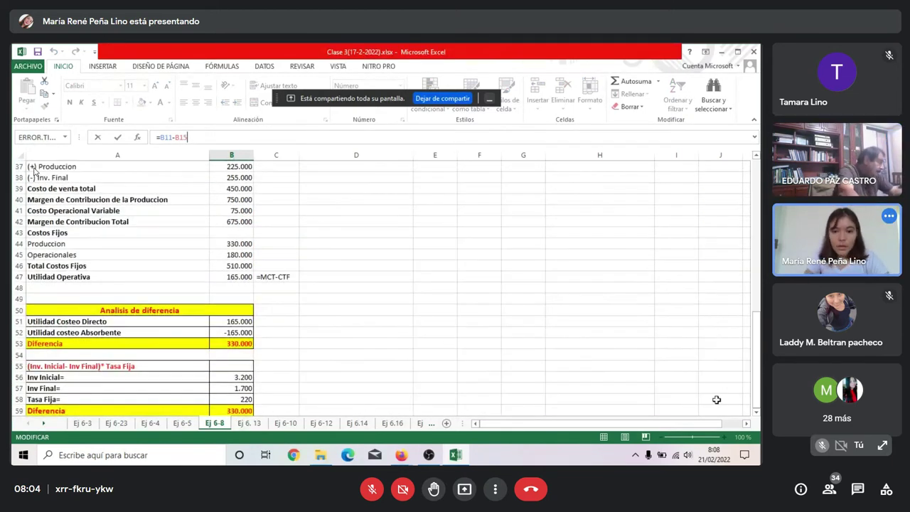
click(445, 337)
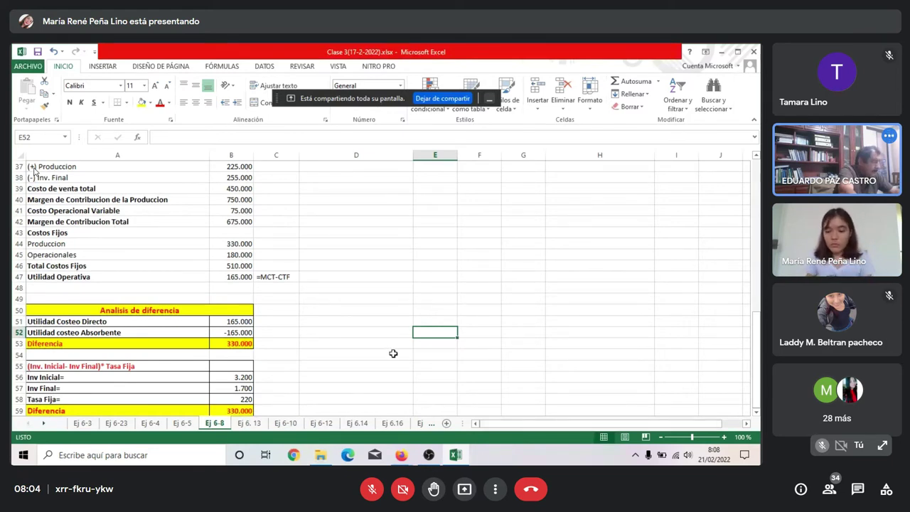
Examine the complete difference analysis and its inventory check in rows 50 to 59
key(Down)
key(Down)
key(Down)
key(Down)
key(Down)
key(Down)
key(Down)
key(Down)
key(Down)
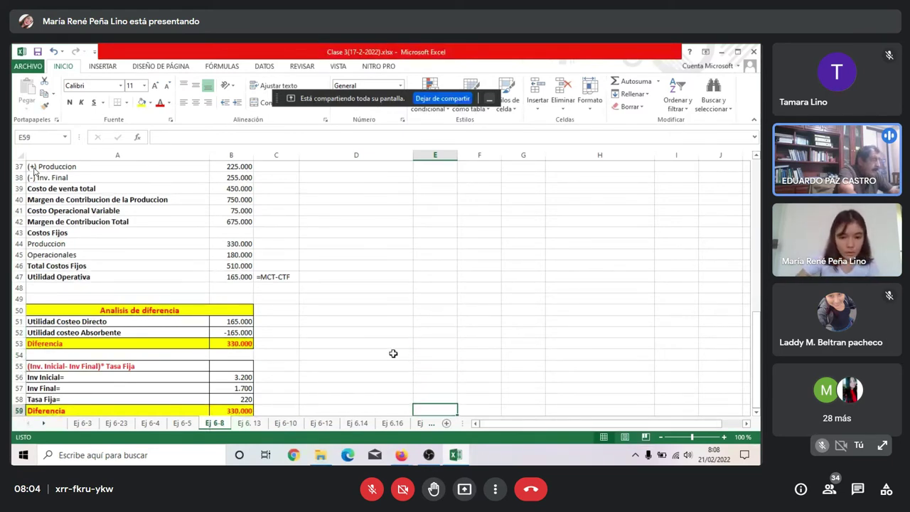
key(Down)
key(Down)
key(Down)
key(Down)
key(Down)
key(Down)
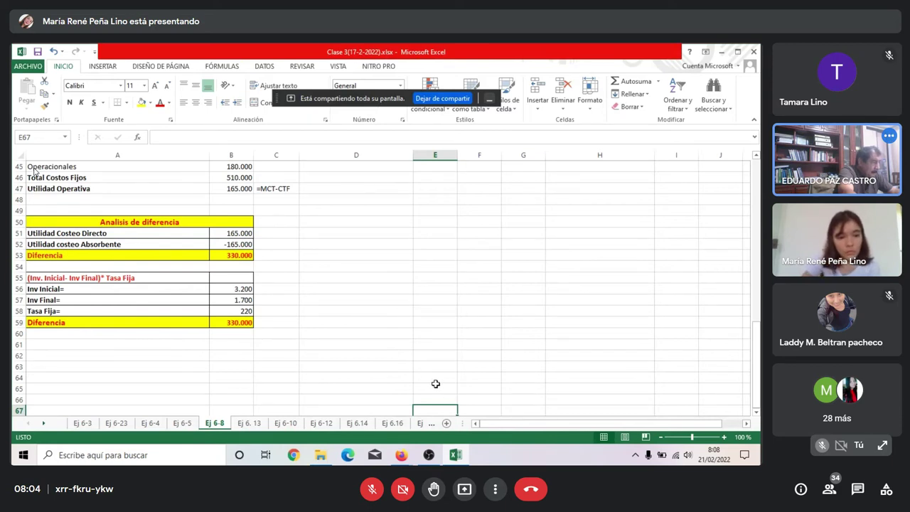
drag(756, 341, 756, 348)
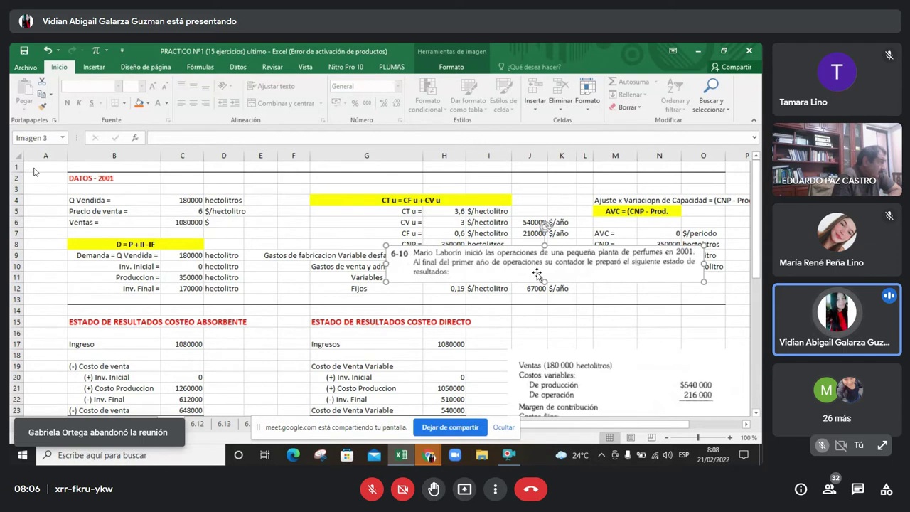
Move both problem 6-10 images below the data block, and examine the demand and sales entries in C9 and C6
drag(580, 269, 691, 328)
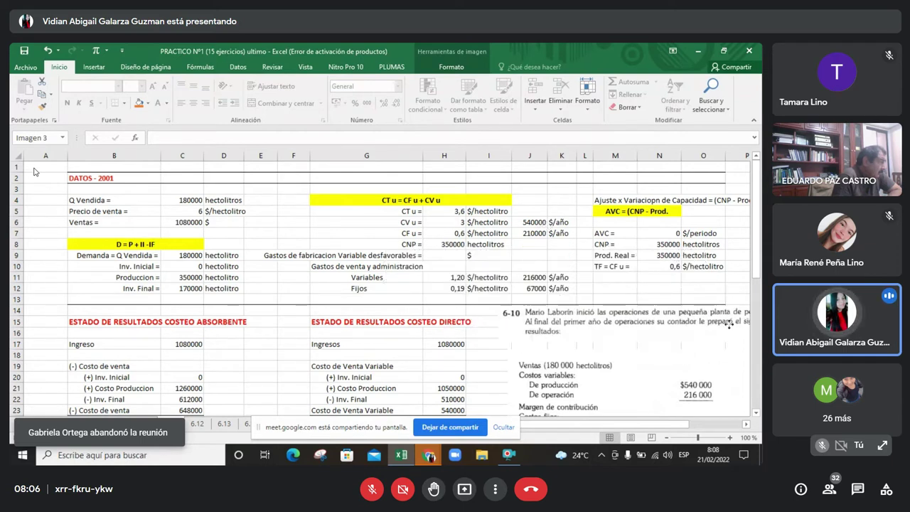
click(679, 393)
drag(680, 393, 405, 338)
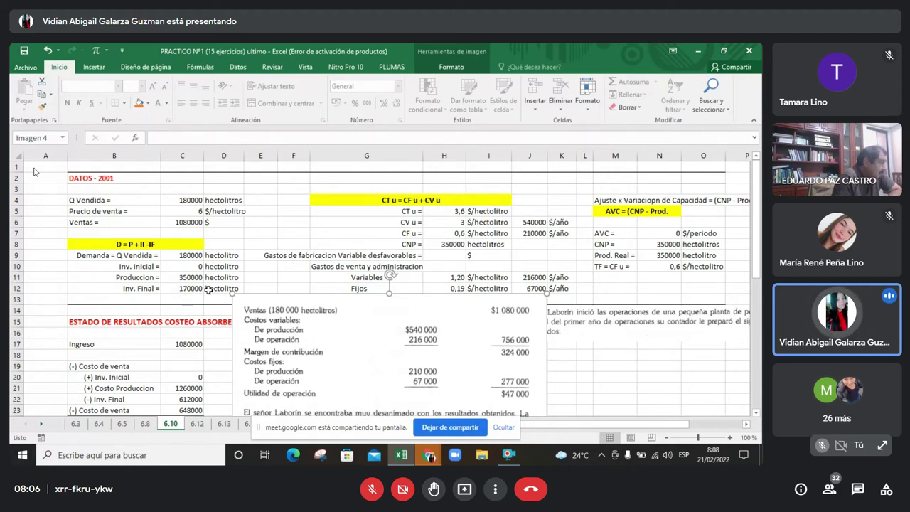
click(191, 258)
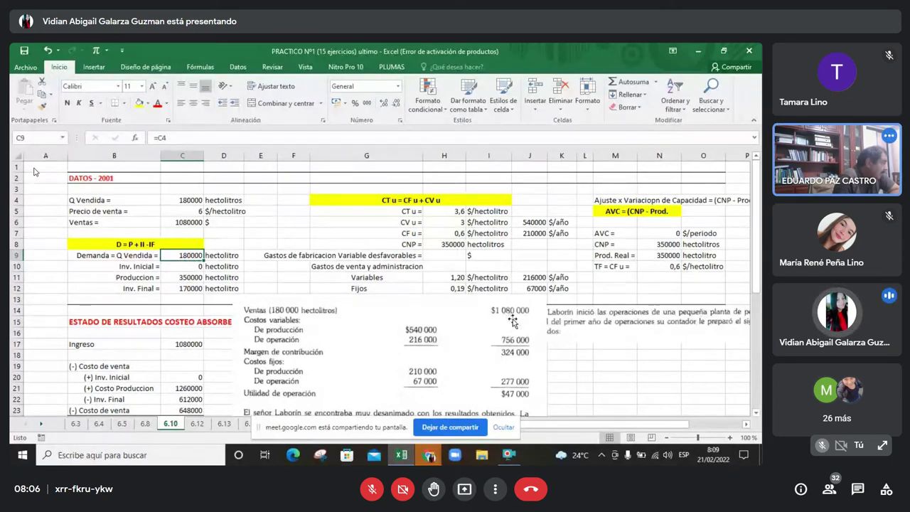
click(200, 222)
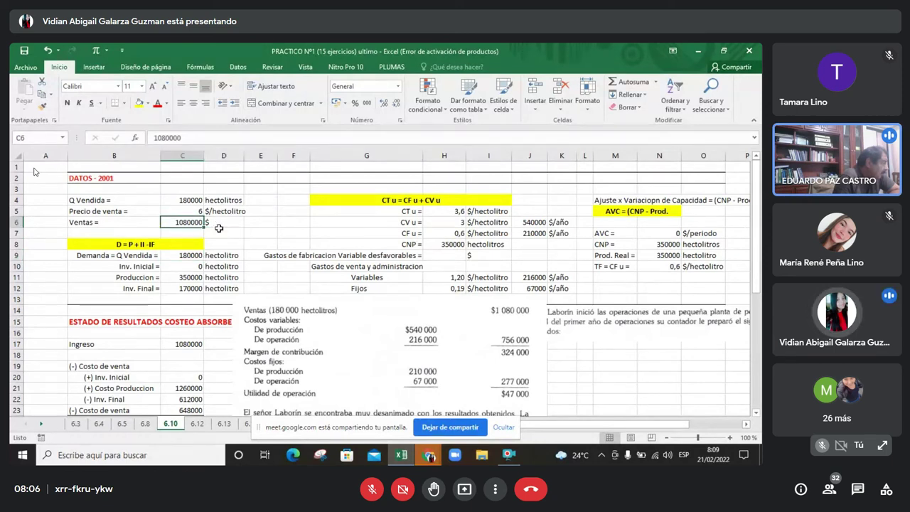
Move the problem 6-10 figures image toward column M, clear of both income statements
scroll(379, 318, down, 3)
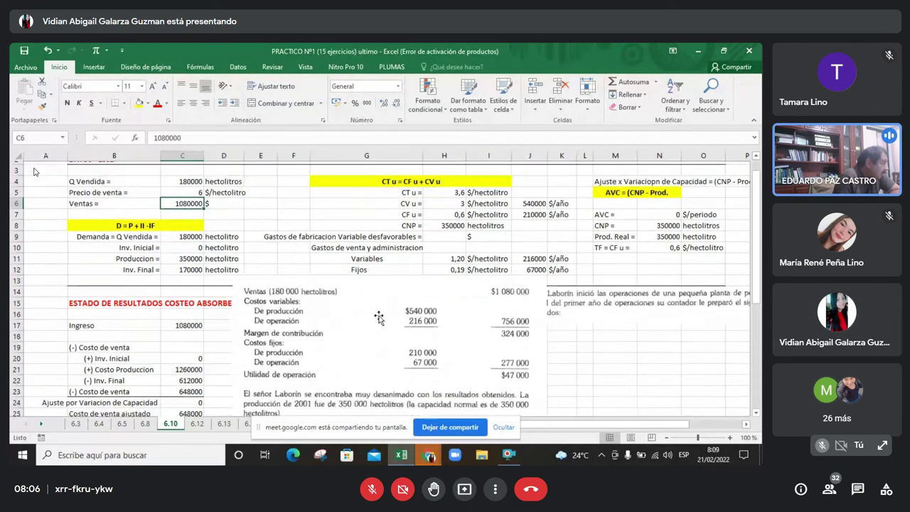
drag(378, 318, 633, 348)
scroll(301, 335, down, 1)
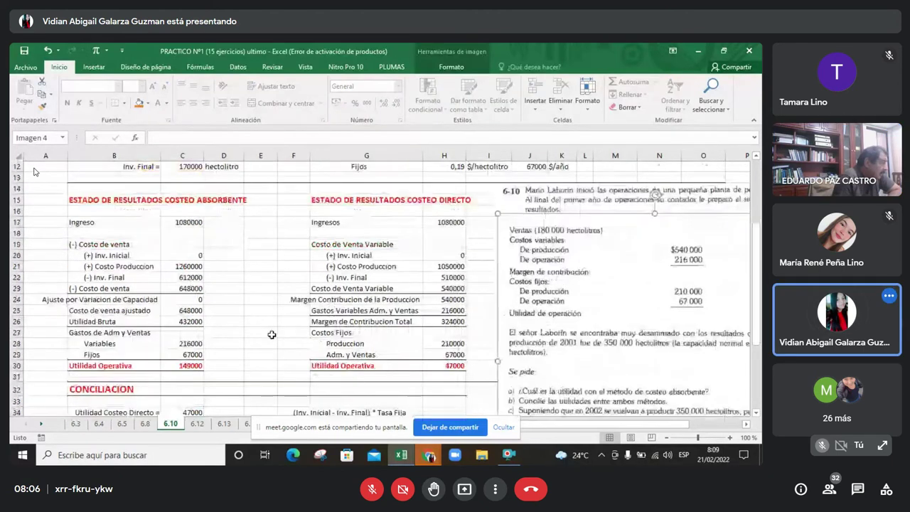
scroll(272, 334, down, 1)
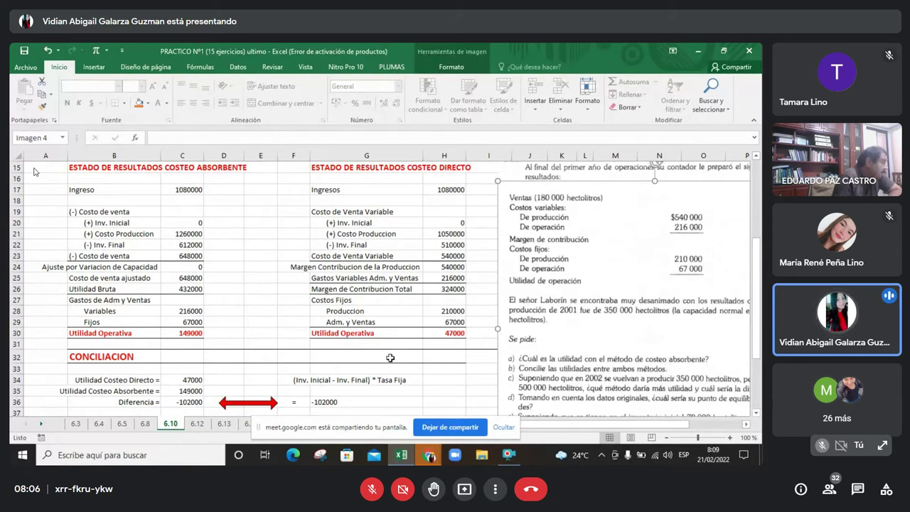
Examine the absorption costing operating profit formula in C30 and the questions of problem 6-10
click(186, 333)
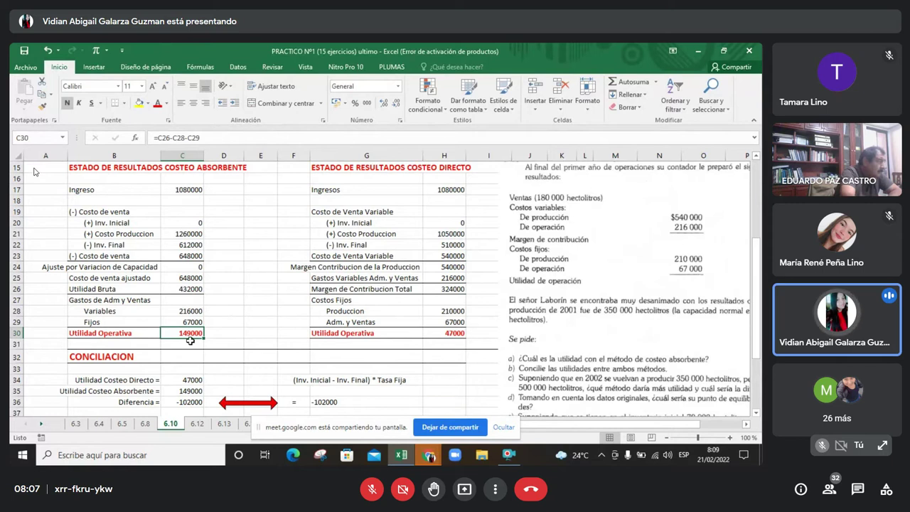
click(602, 352)
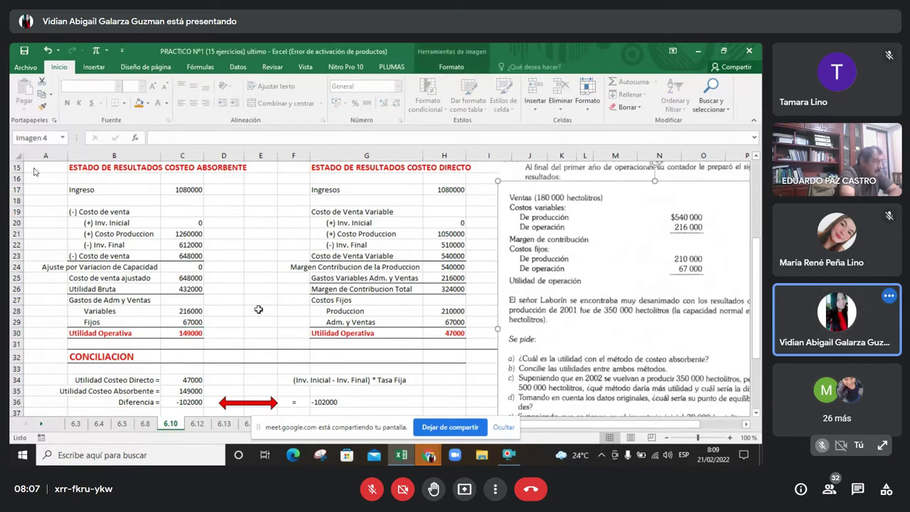
scroll(577, 321, down, 2)
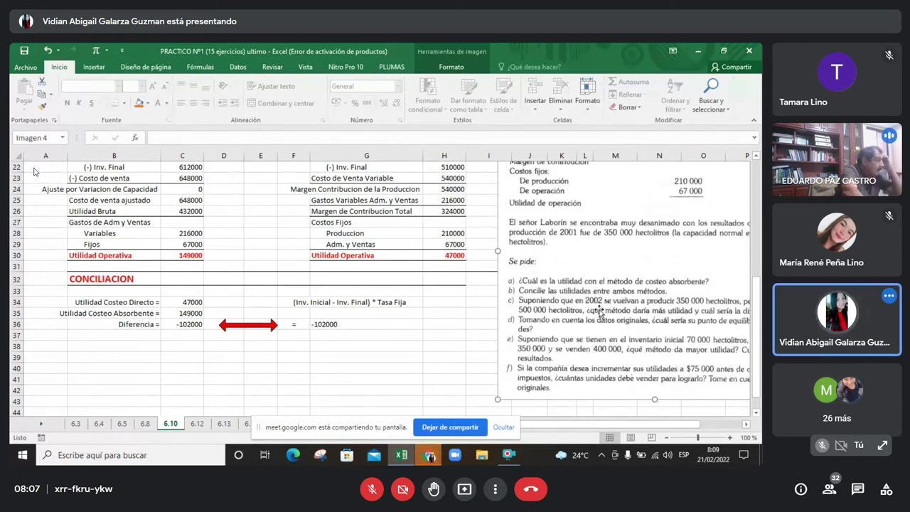
Move the problem 6-10 figures image beside the direct costing statement, starting near column I, with its full amounts column in view
click(377, 355)
scroll(263, 338, up, 3)
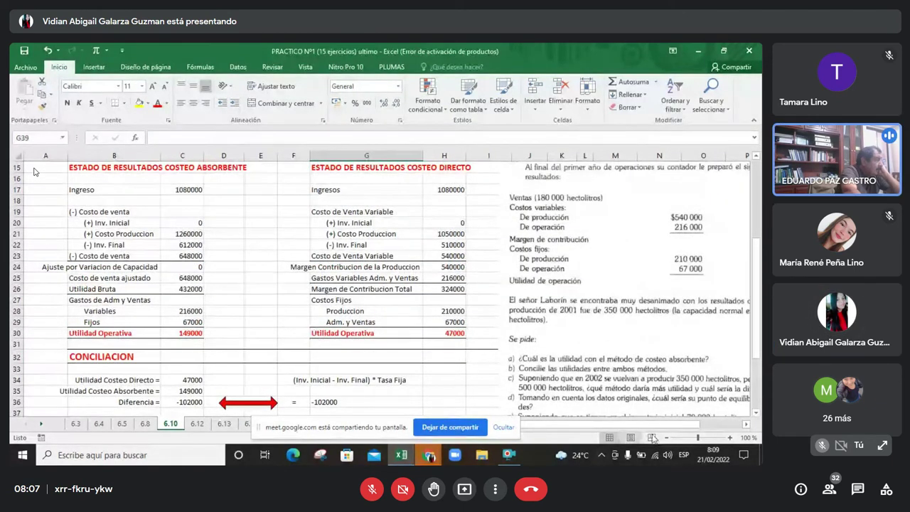
drag(682, 424, 693, 424)
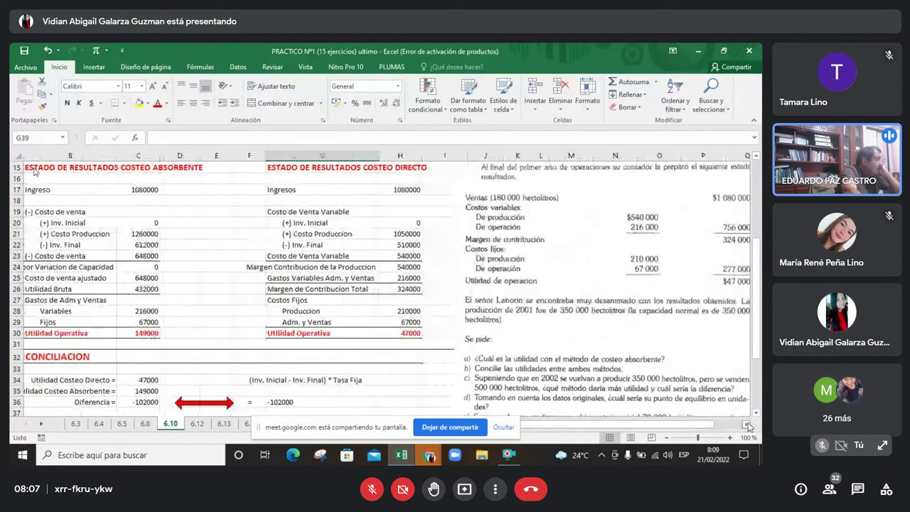
drag(669, 338, 644, 336)
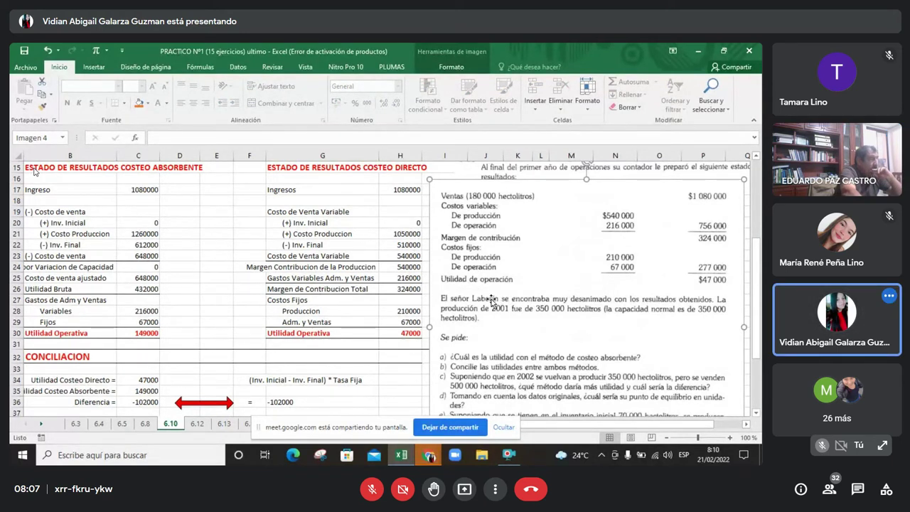
drag(596, 279, 599, 282)
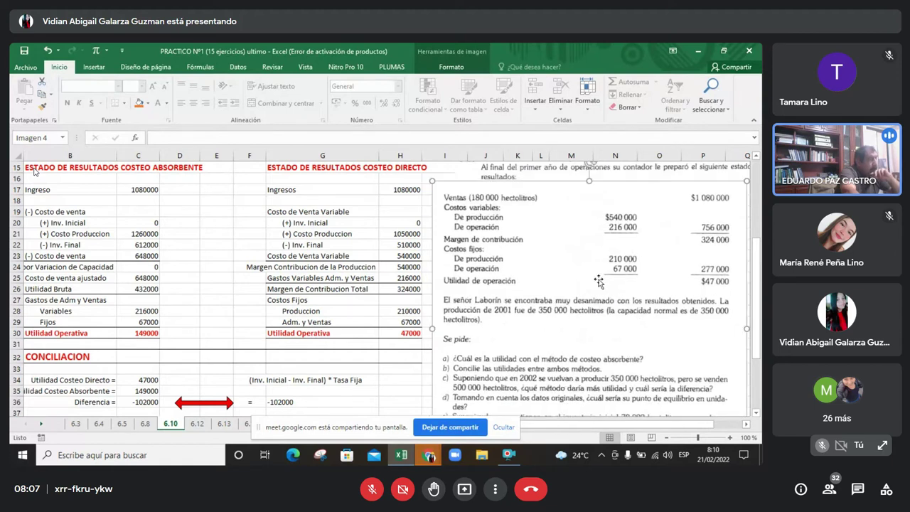
Examine the absorption costing production cost formula in C21 and the data cells it references
click(147, 233)
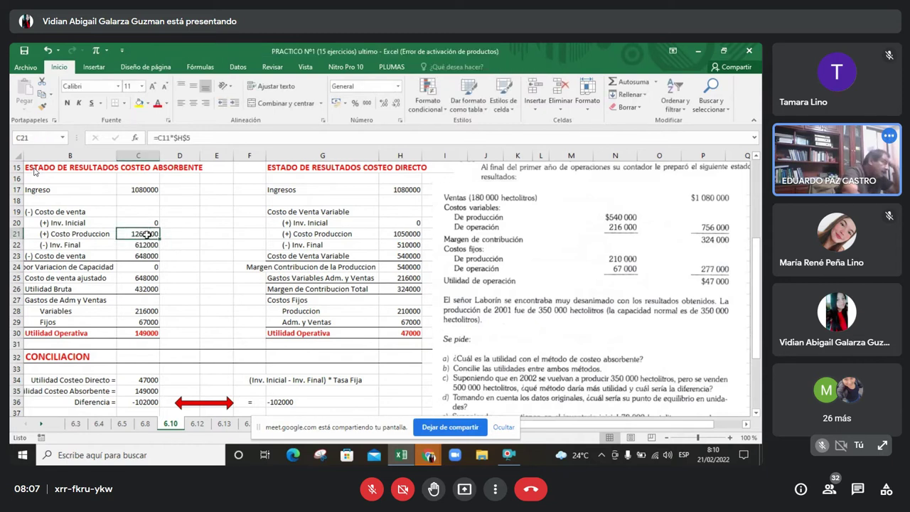
double_click(146, 234)
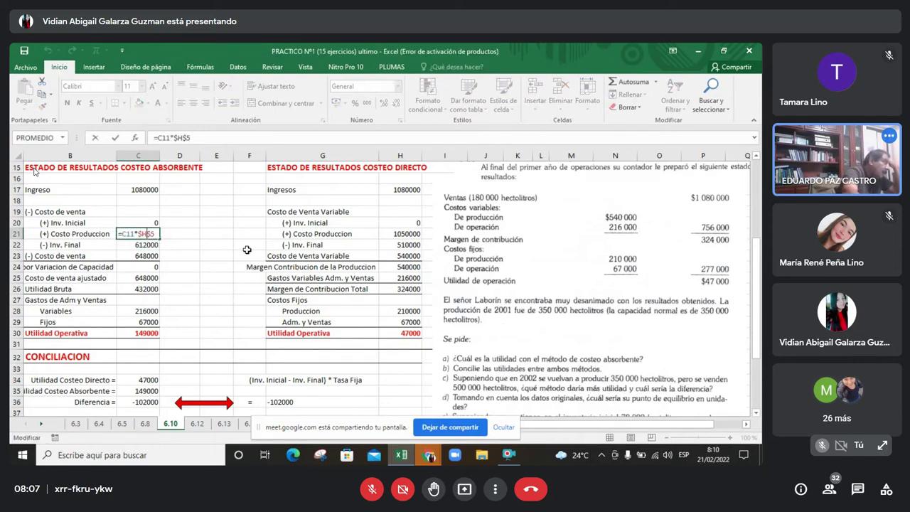
scroll(185, 270, up, 5)
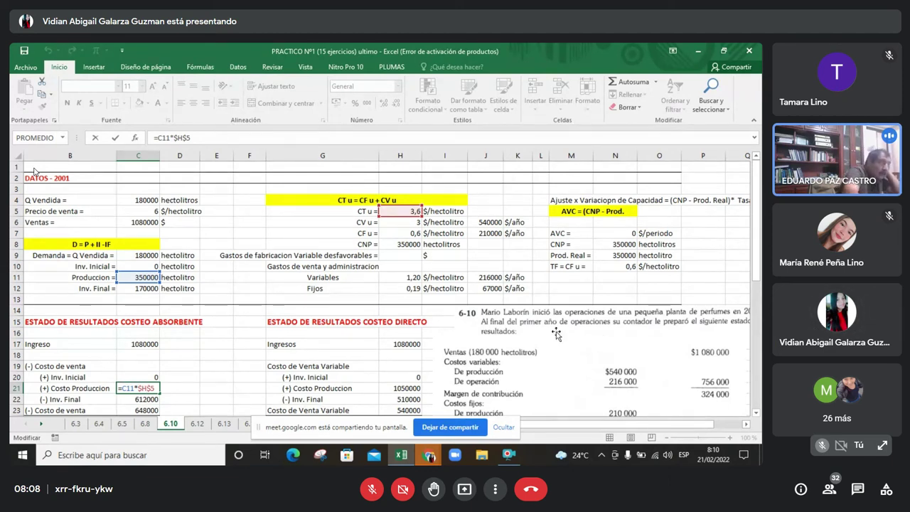
key(ctrl+Return)
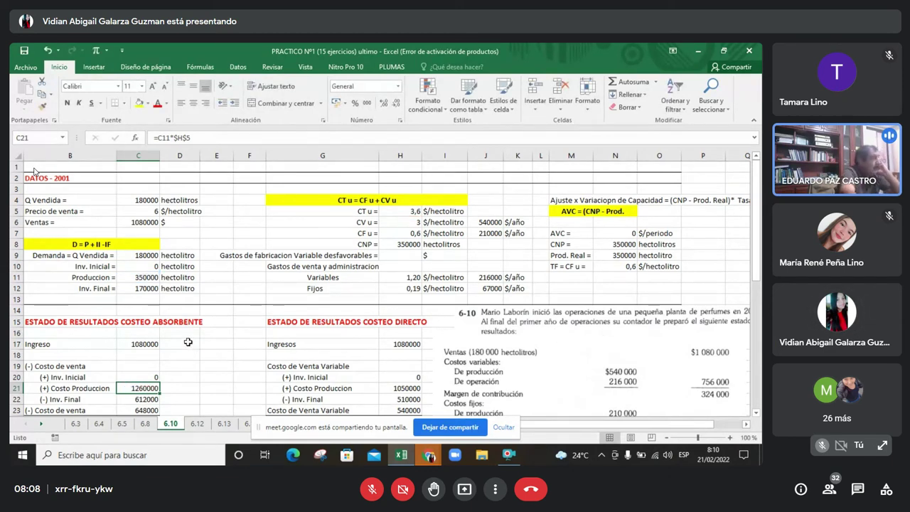
Change the variable unit cost formula in H6 to =J6/C11, dividing by production
click(408, 222)
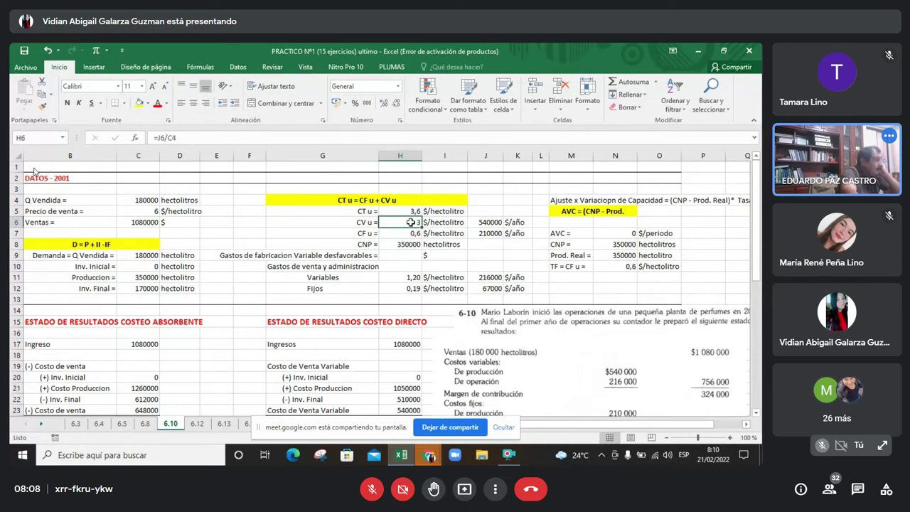
double_click(411, 222)
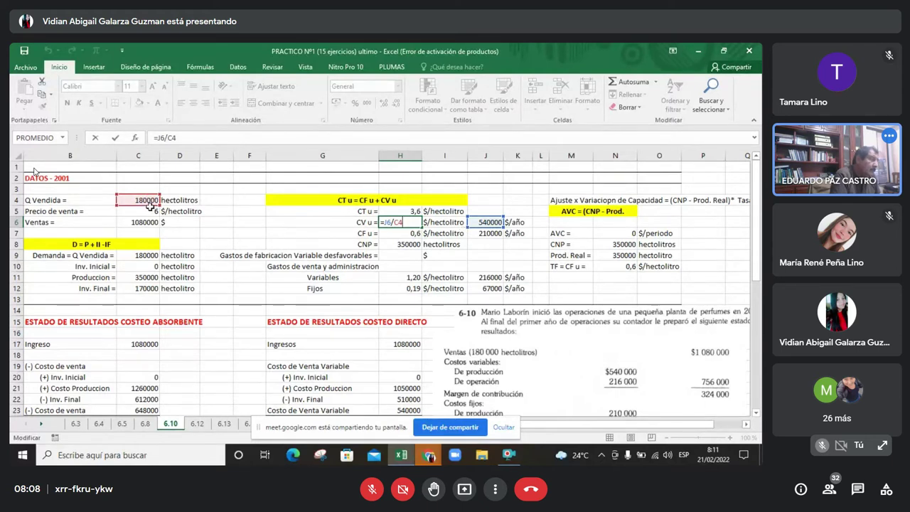
click(142, 288)
click(155, 279)
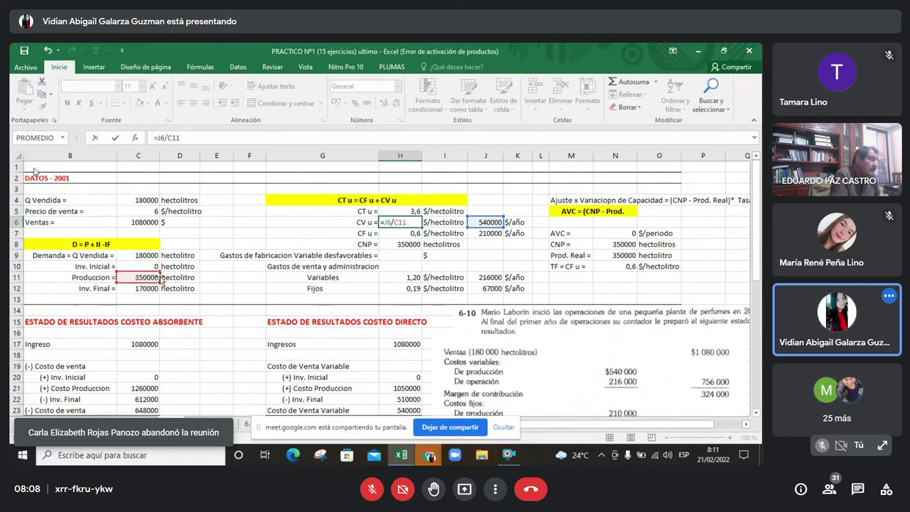
key(Return)
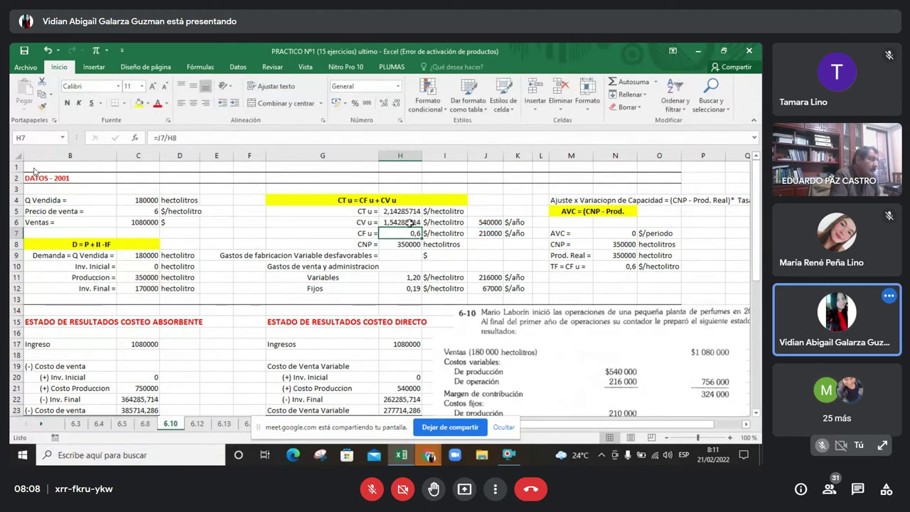
Format the variable unit cost in H6 and the total unit cost in H5 to two decimal places
click(410, 223)
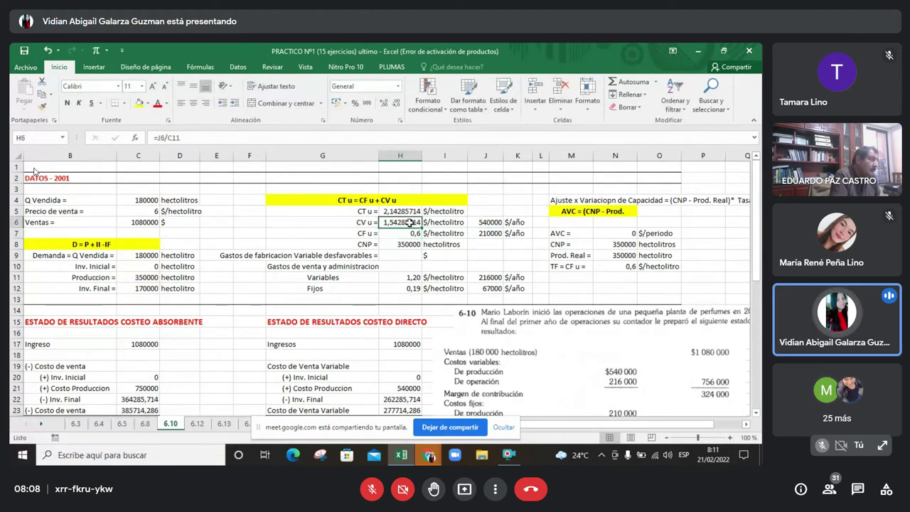
double_click(395, 104)
double_click(395, 104)
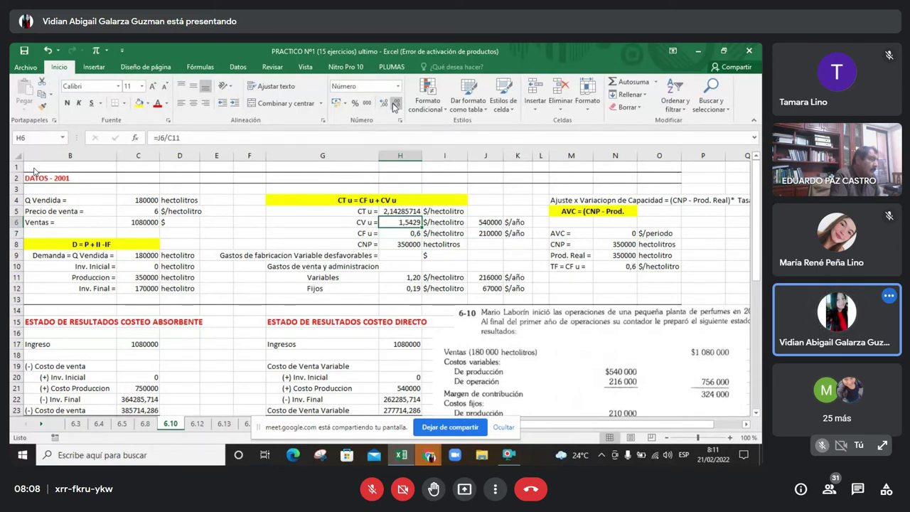
click(396, 105)
click(388, 210)
click(397, 104)
click(398, 105)
Examine the fixed unit cost formula in H7 and compare both recalculated income statements with the problem 6-10 figures
click(396, 238)
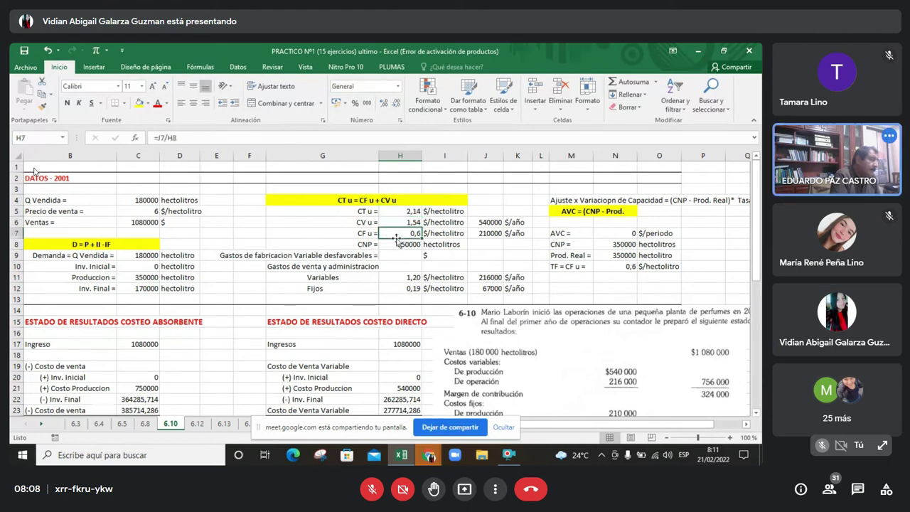
text(=J7/H8)
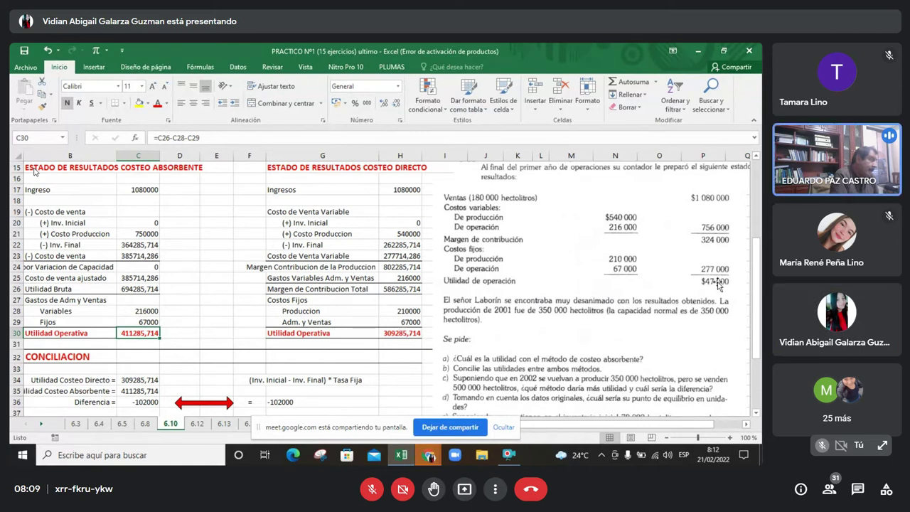
click(375, 299)
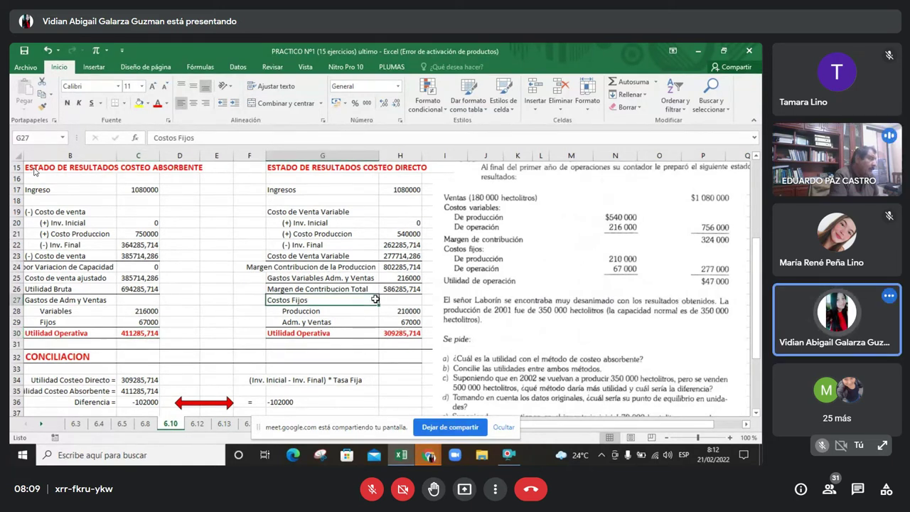
scroll(375, 299, up, 2)
scroll(376, 298, up, 1)
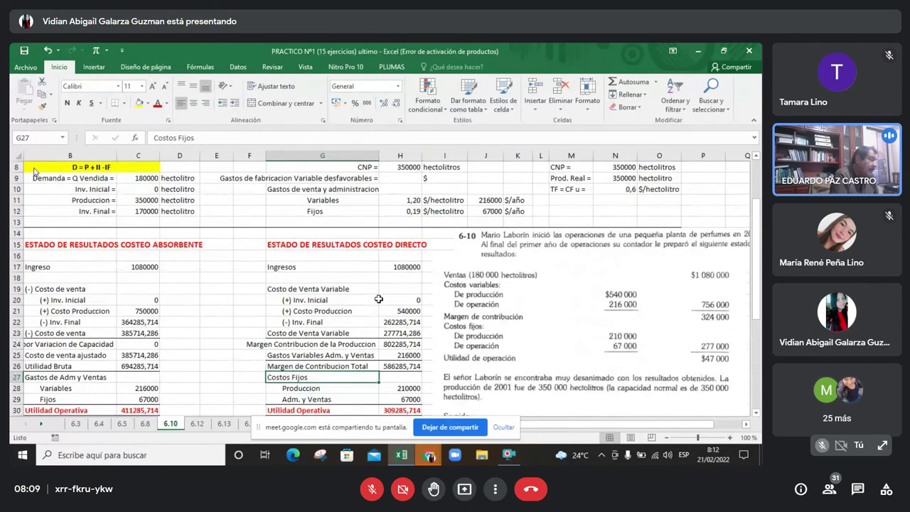
scroll(378, 299, down, 3)
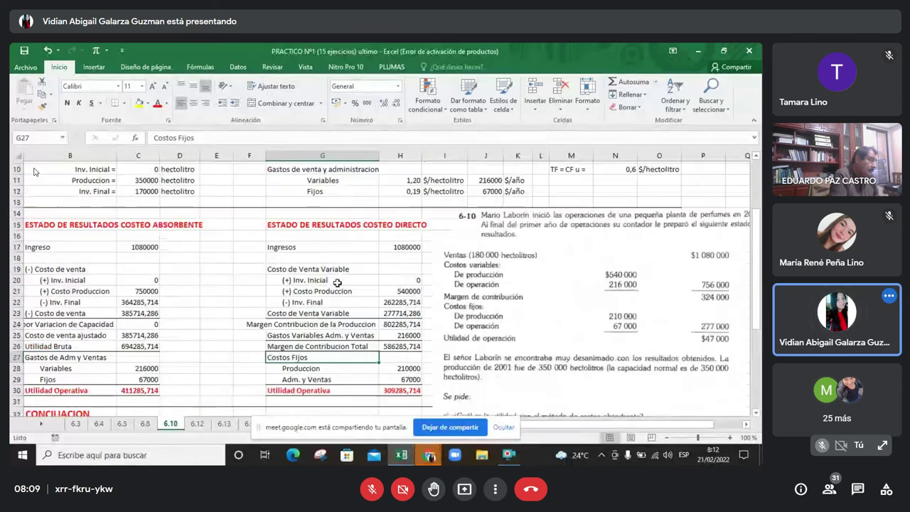
scroll(338, 282, up, 3)
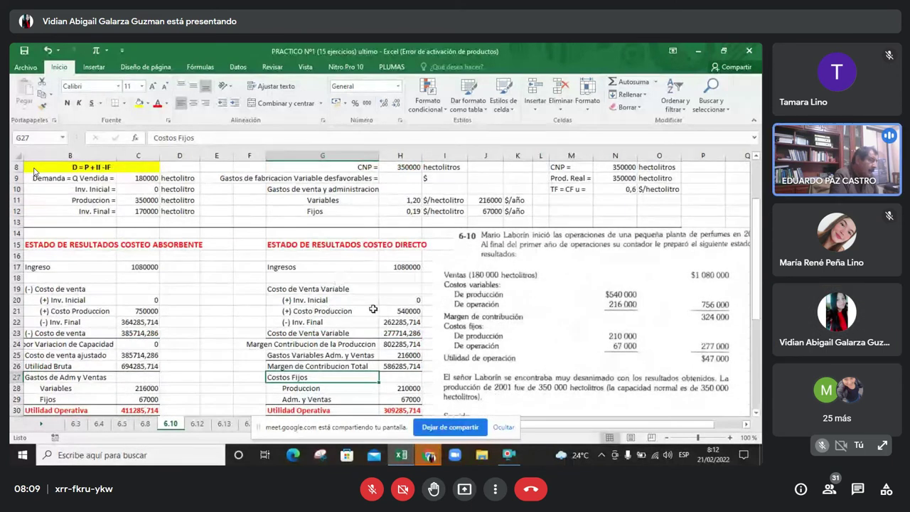
scroll(374, 309, down, 3)
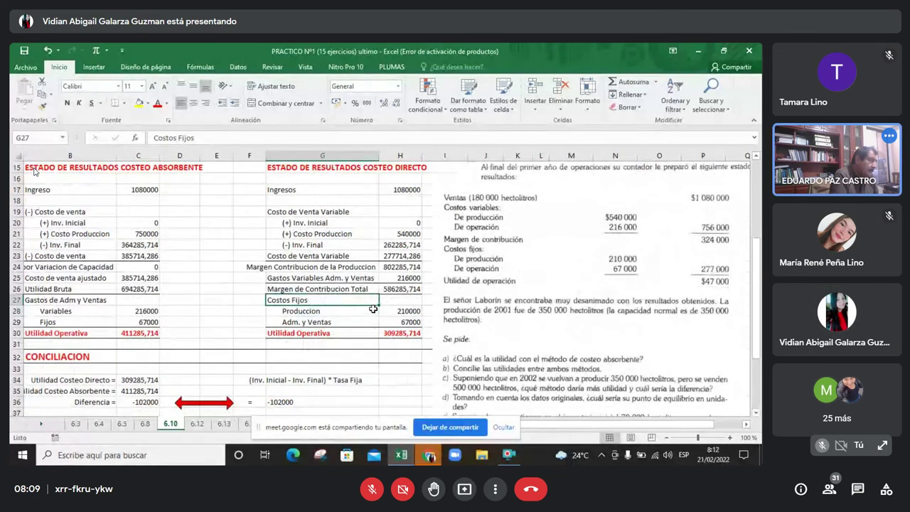
scroll(312, 297, up, 3)
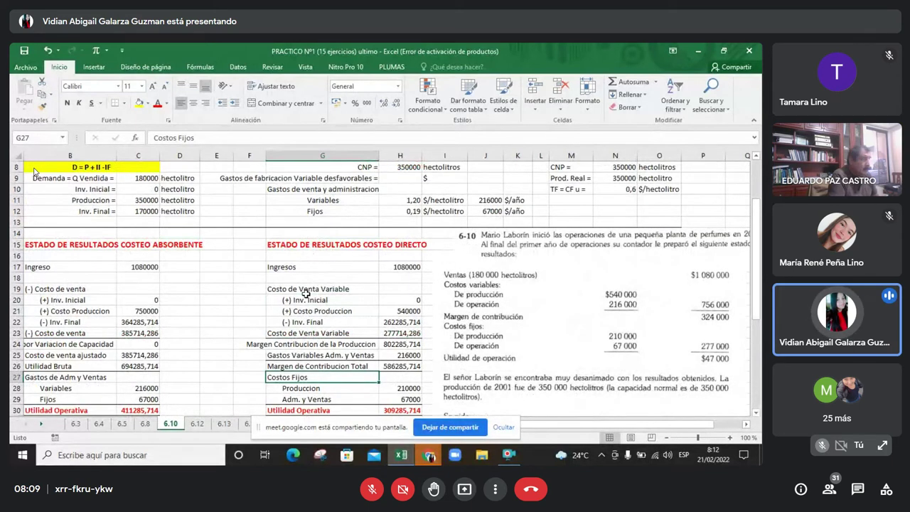
scroll(305, 293, up, 3)
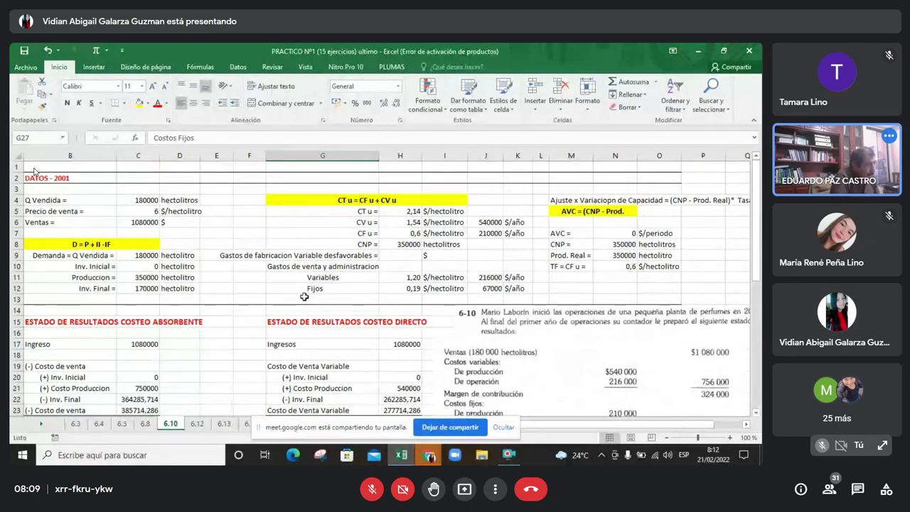
Examine the selling price formula in G5 of sheet 6.3 against its problem text, and return to sheet 6.10
click(75, 424)
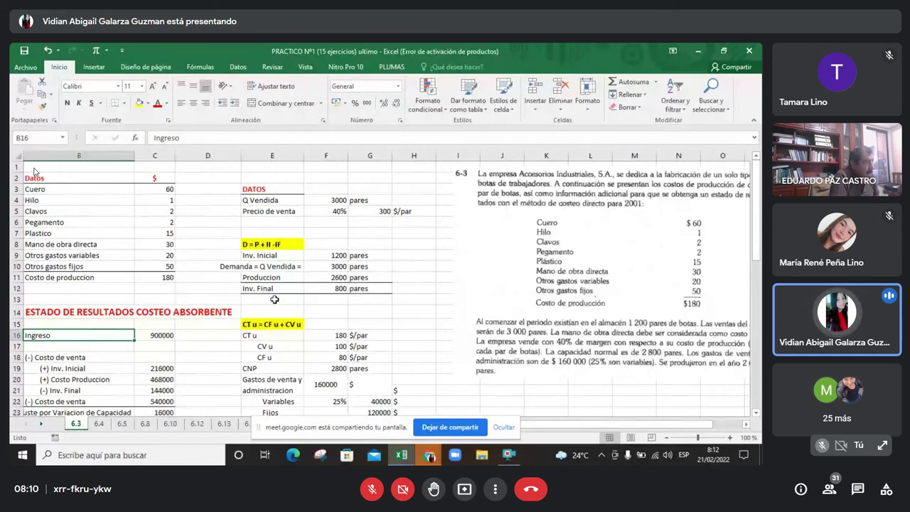
click(363, 210)
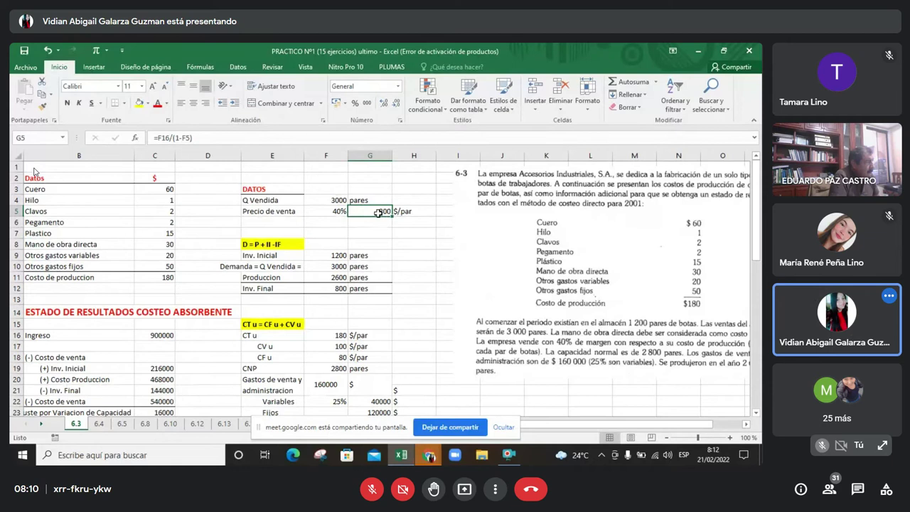
double_click(377, 211)
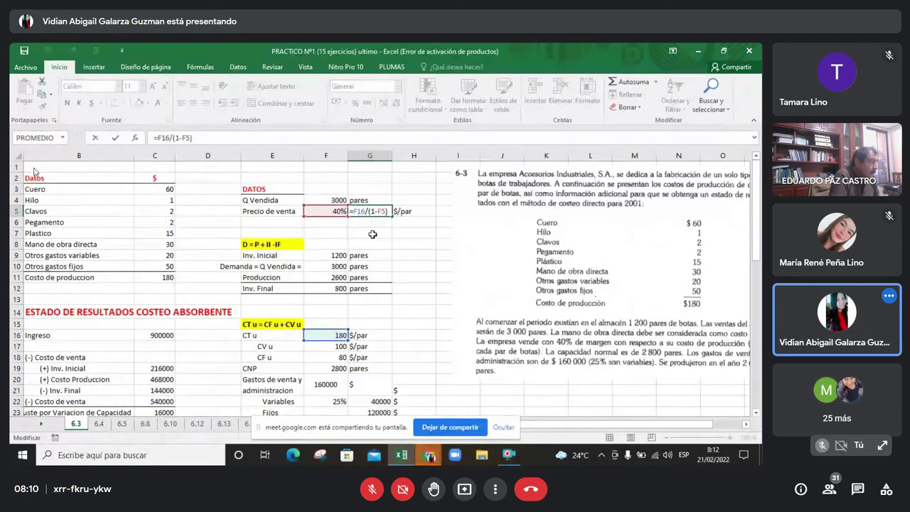
click(373, 235)
key(Escape)
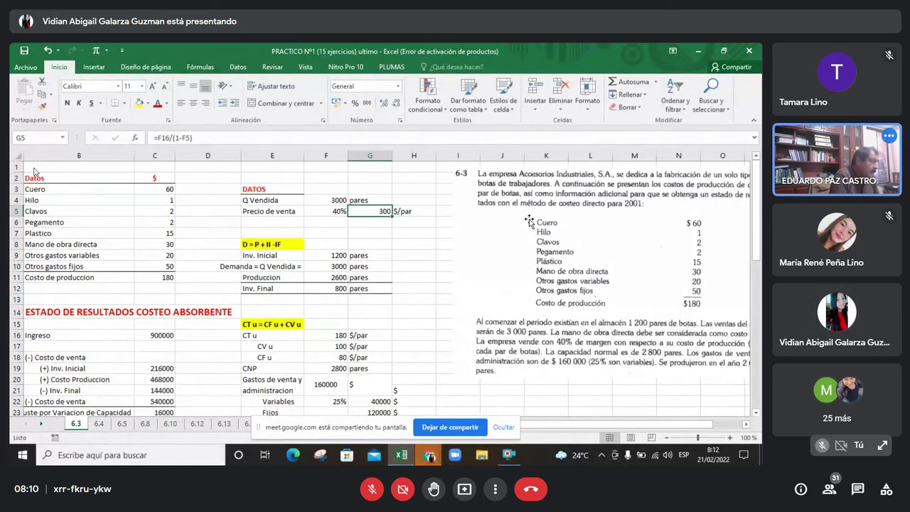
double_click(380, 211)
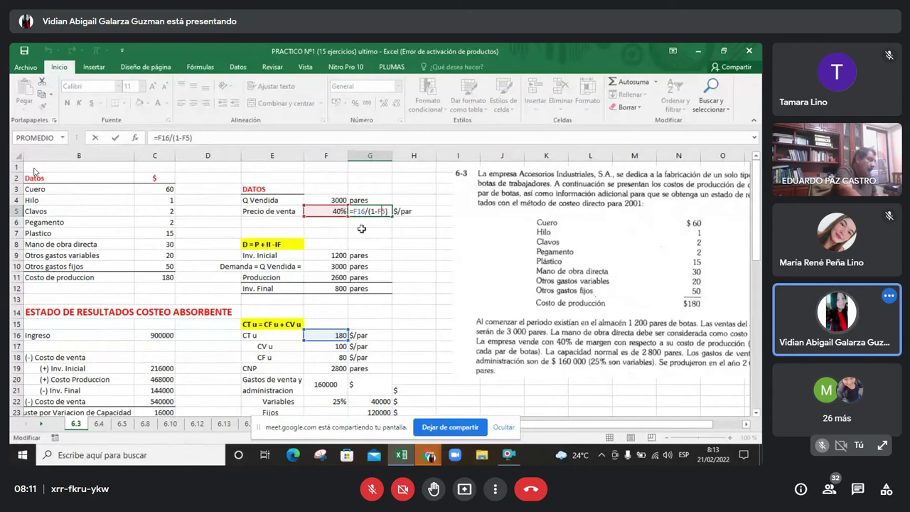
key(ctrl+Return)
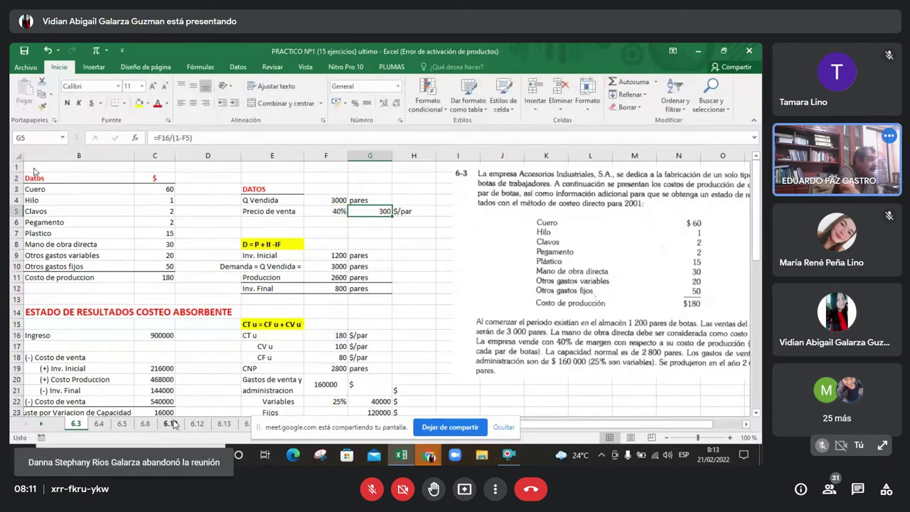
click(170, 423)
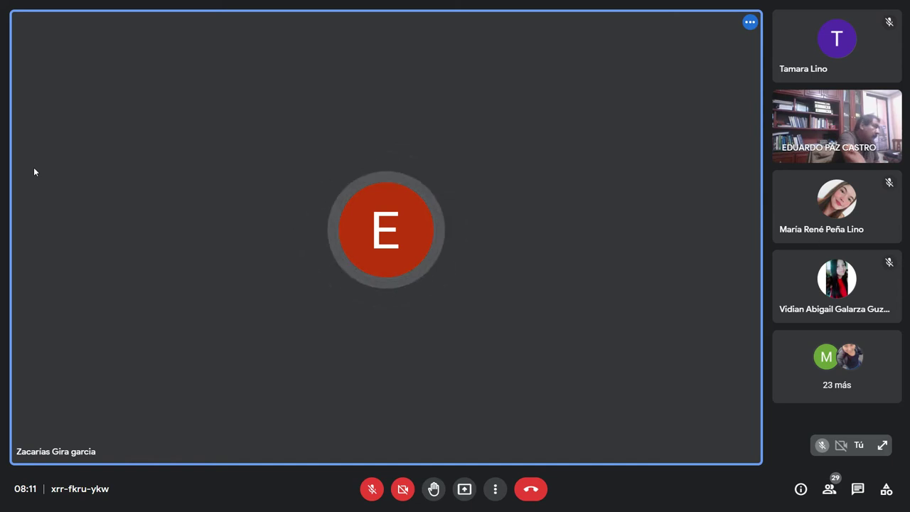
key(Escape)
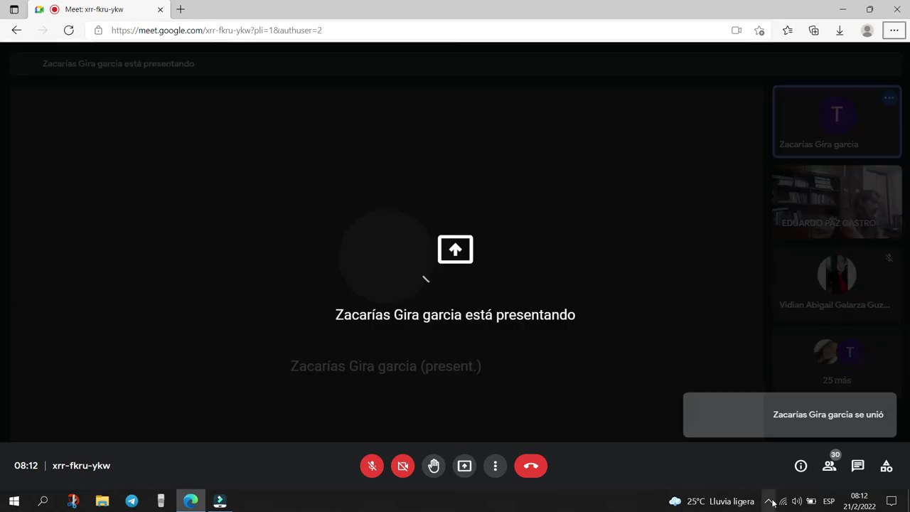
click(768, 502)
click(768, 501)
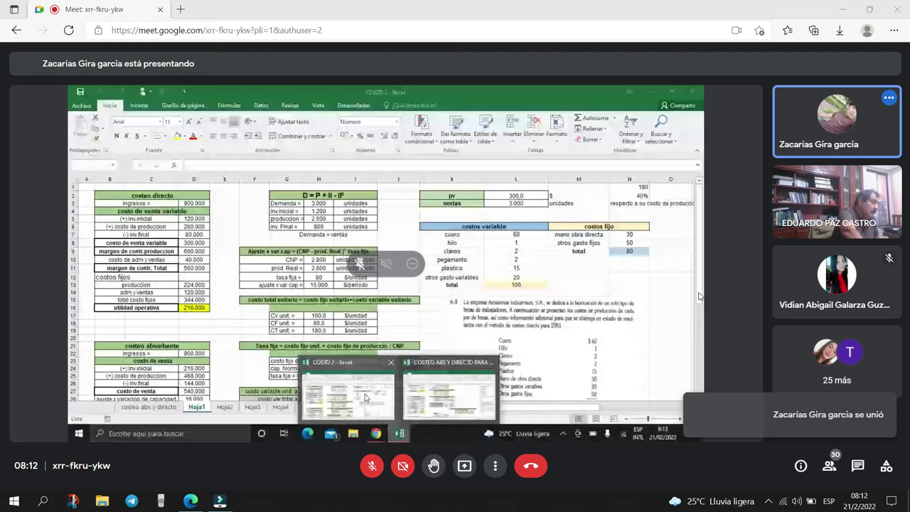
key(F11)
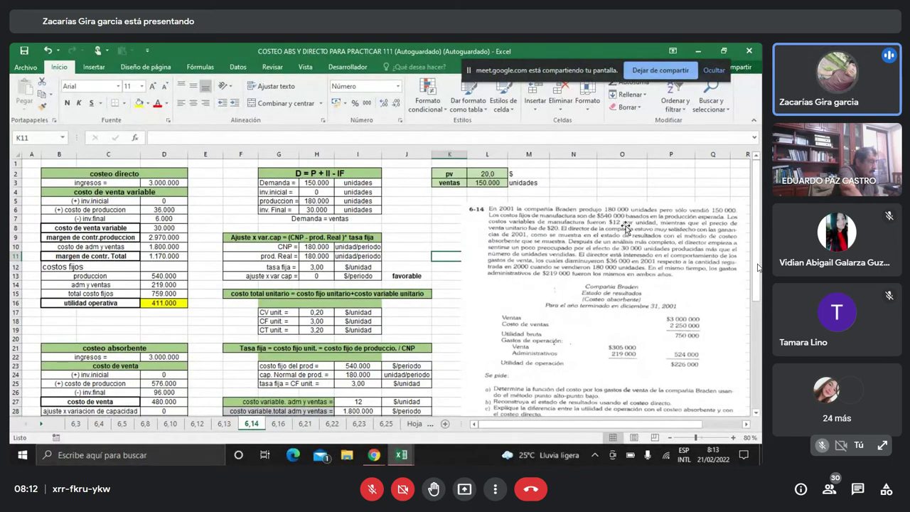
Examine the production entry in H5 and the final inventory formula in H6 of sheet 6,14
double_click(324, 201)
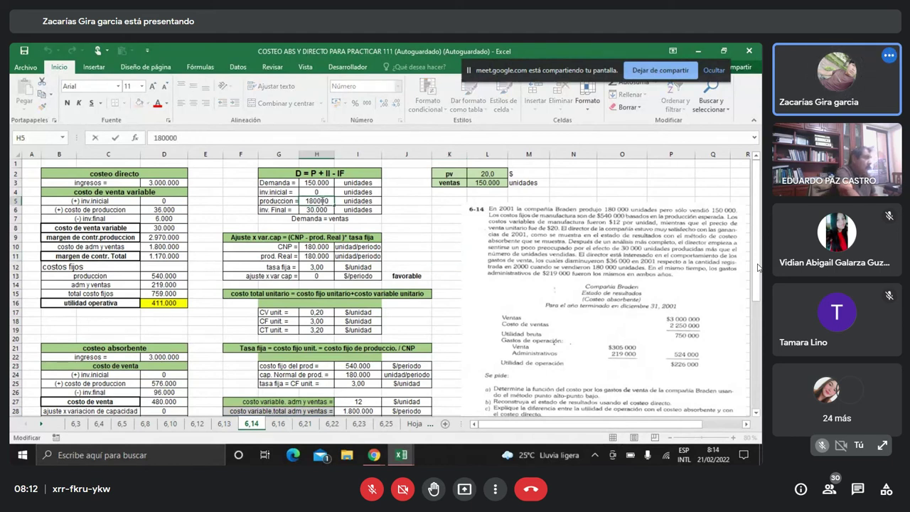
key(Return)
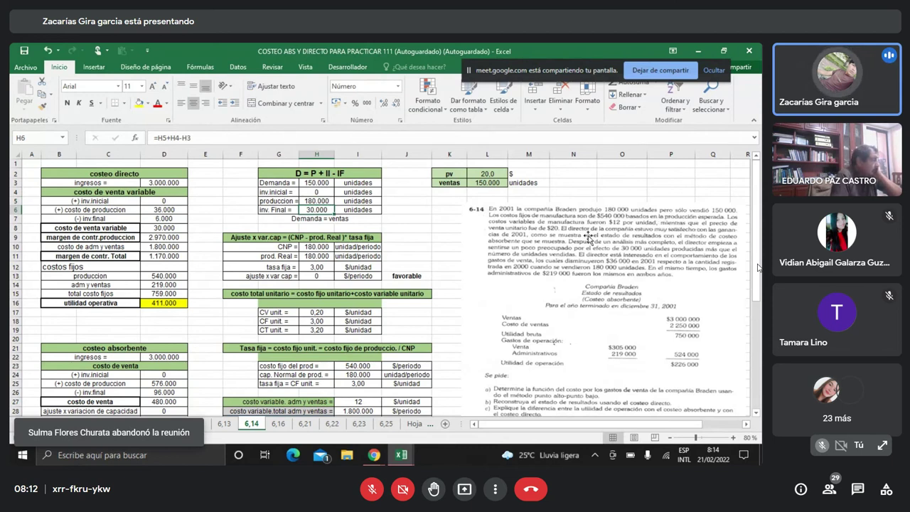
Examine the problem 6-14 statement beside the costing tables and inspect the fixed production cost entry in I23
click(486, 191)
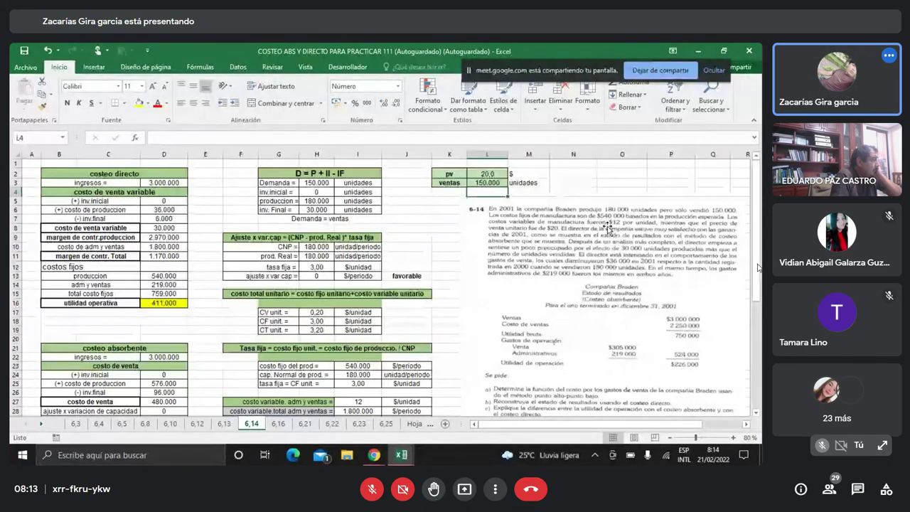
scroll(609, 229, down, 1)
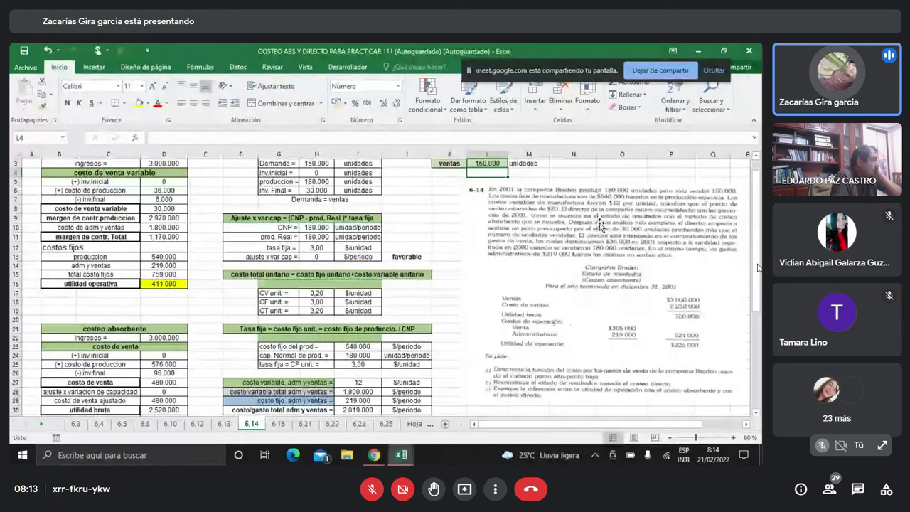
scroll(604, 228, down, 3)
scroll(599, 228, down, 2)
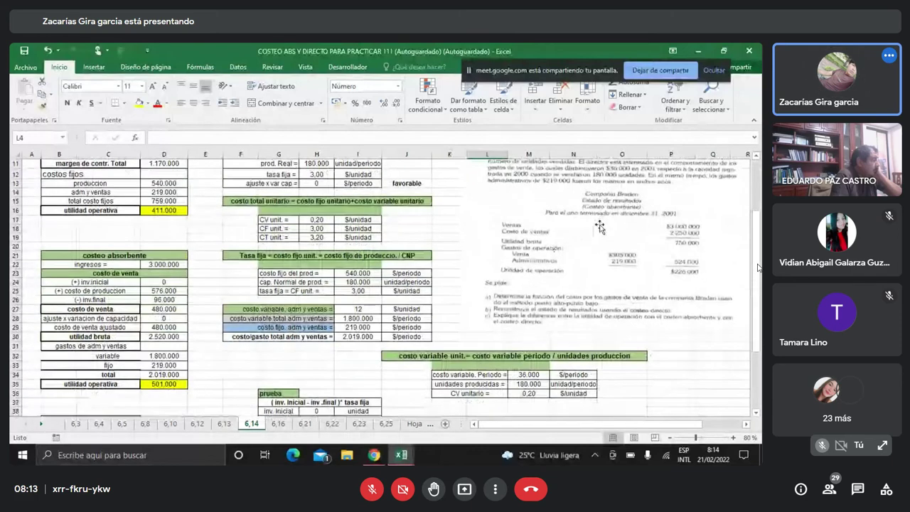
scroll(599, 228, up, 4)
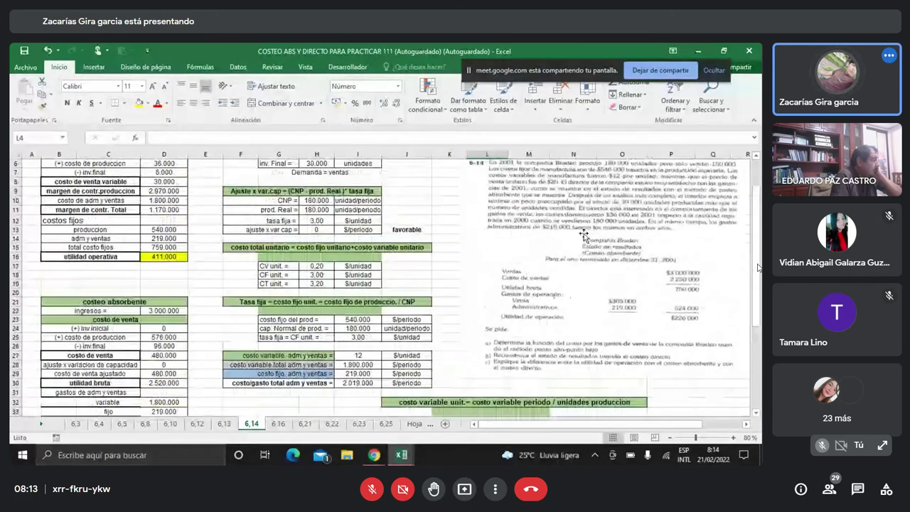
scroll(582, 232, down, 1)
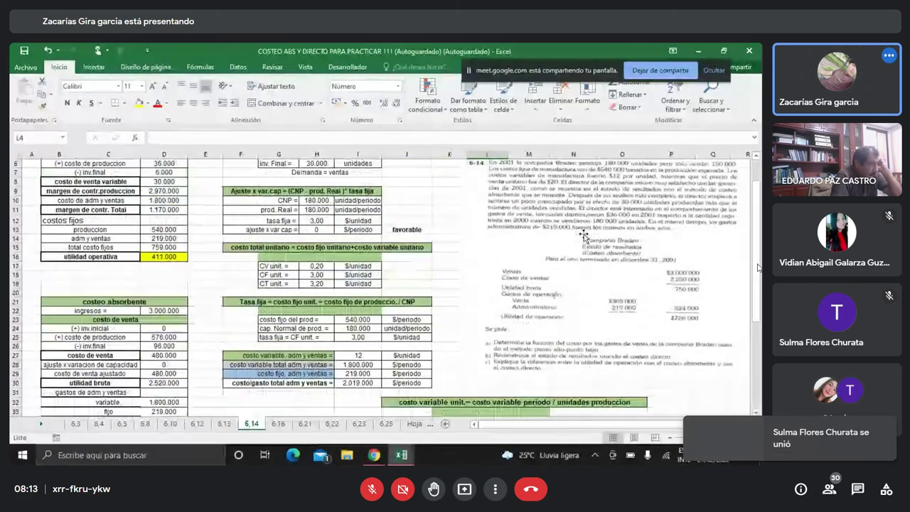
scroll(582, 232, up, 1)
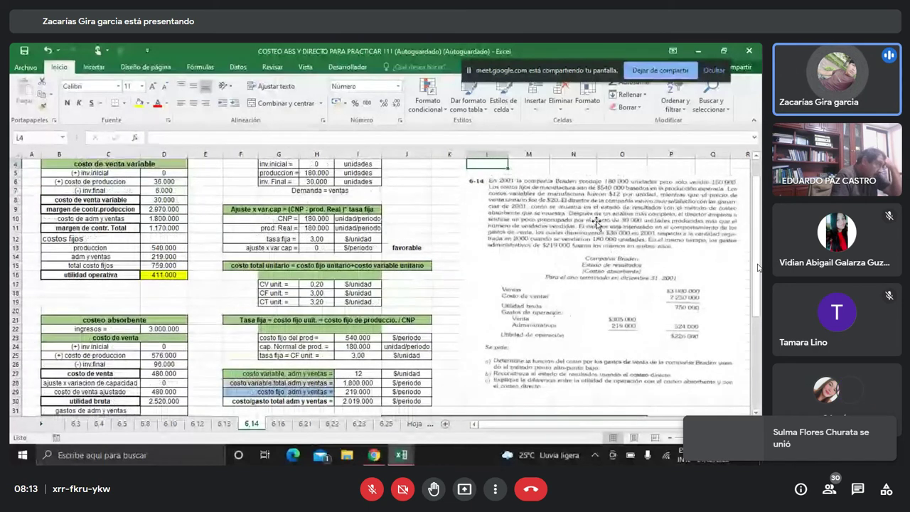
double_click(350, 338)
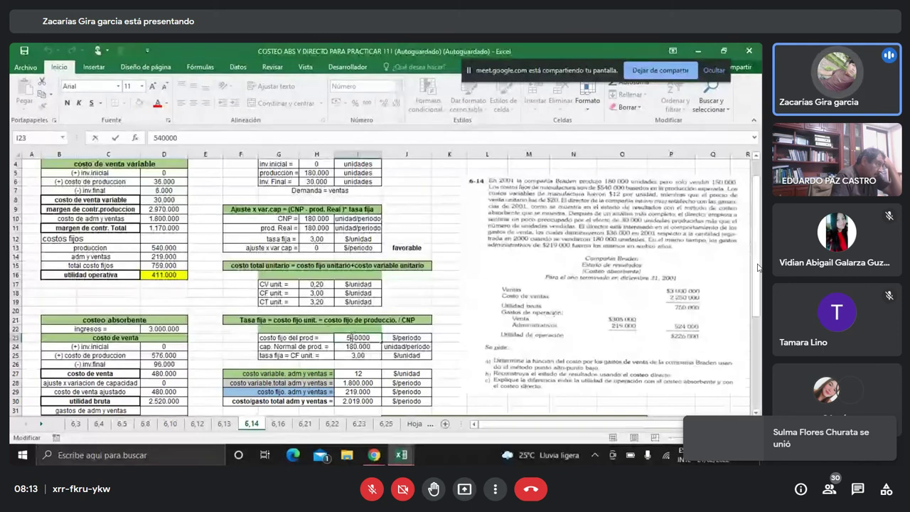
key(Return)
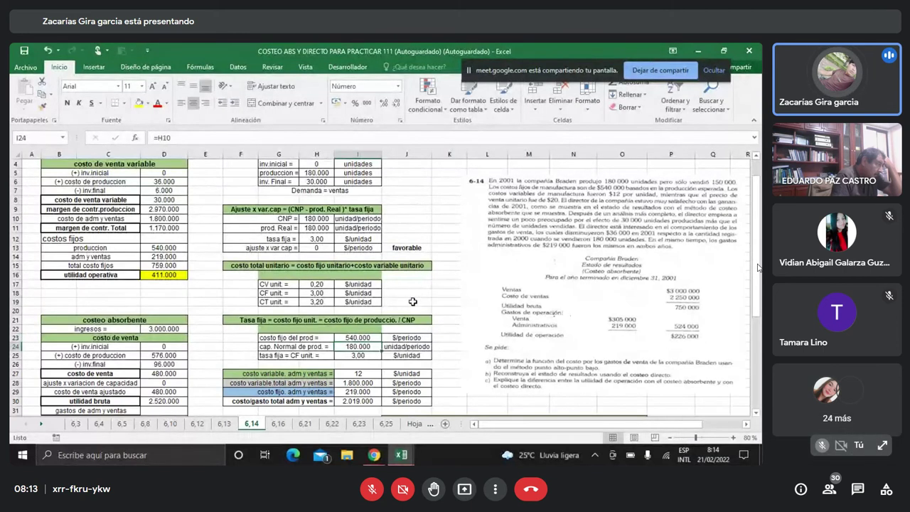
Compare the unit cost data with the problem 6-14 text and inspect the direct costing revenue entry in D3
scroll(584, 242, up, 1)
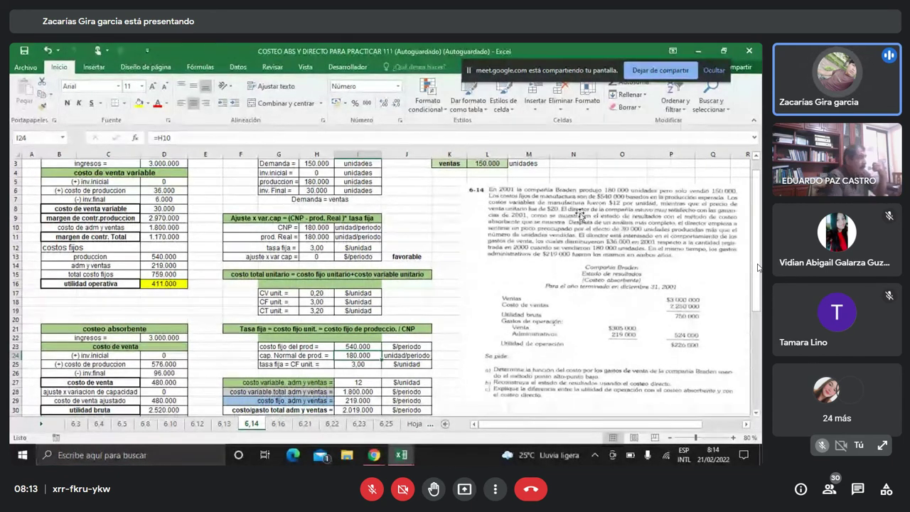
scroll(603, 211, down, 1)
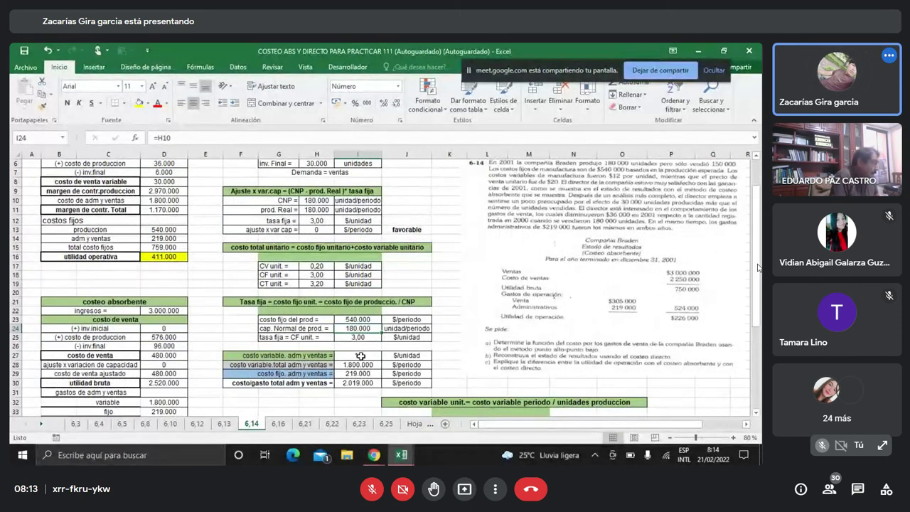
scroll(418, 323, up, 2)
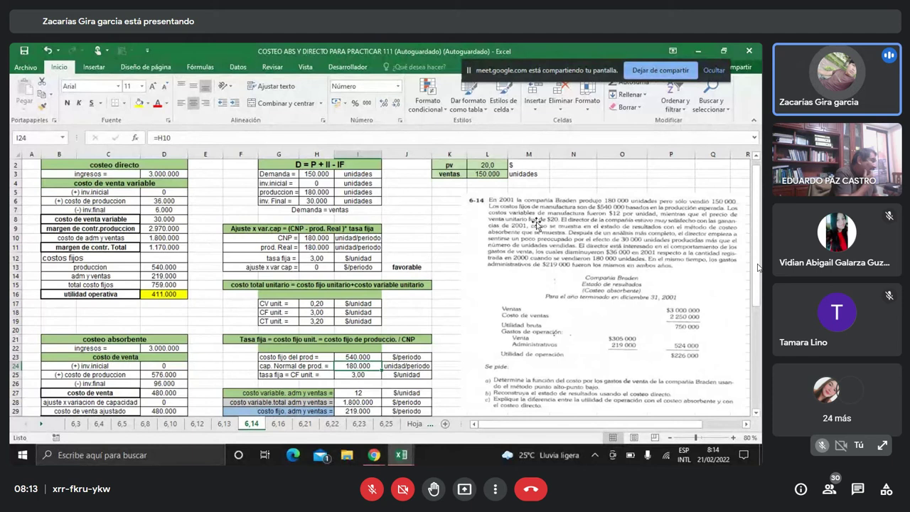
scroll(495, 204, up, 1)
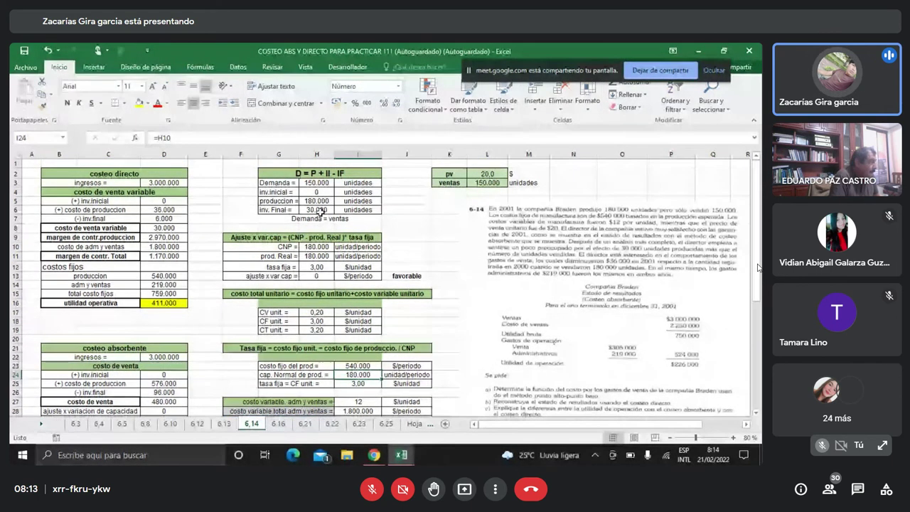
double_click(165, 183)
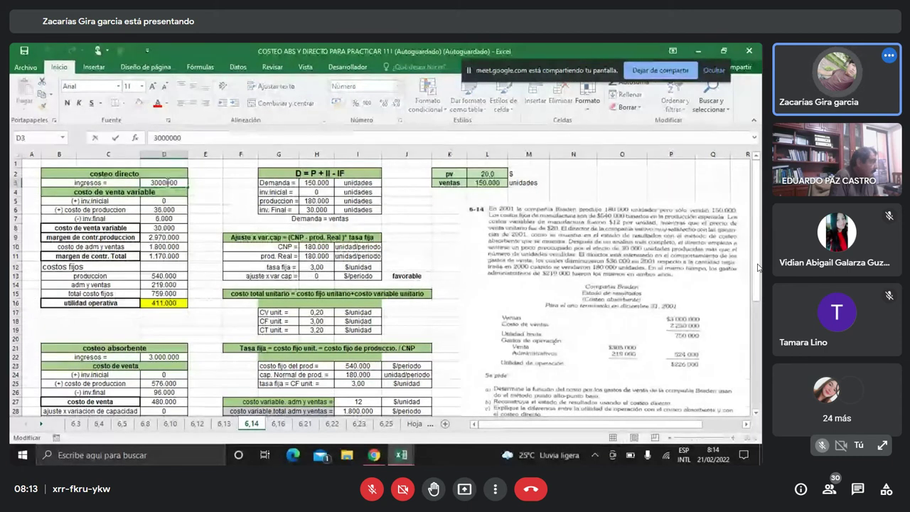
key(Return)
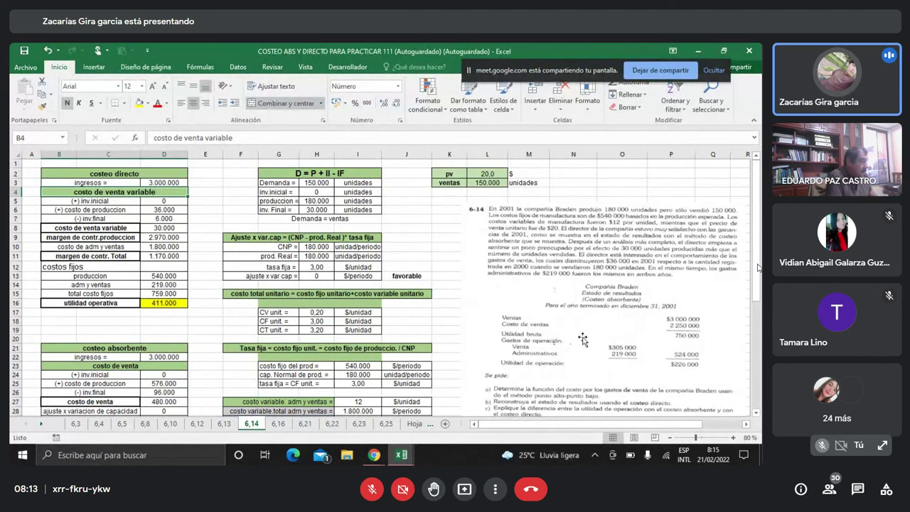
Examine the selling and administrative expenses in problem 6-14 and inspect the fixed administrative and sales cost entry in I29
scroll(582, 339, down, 1)
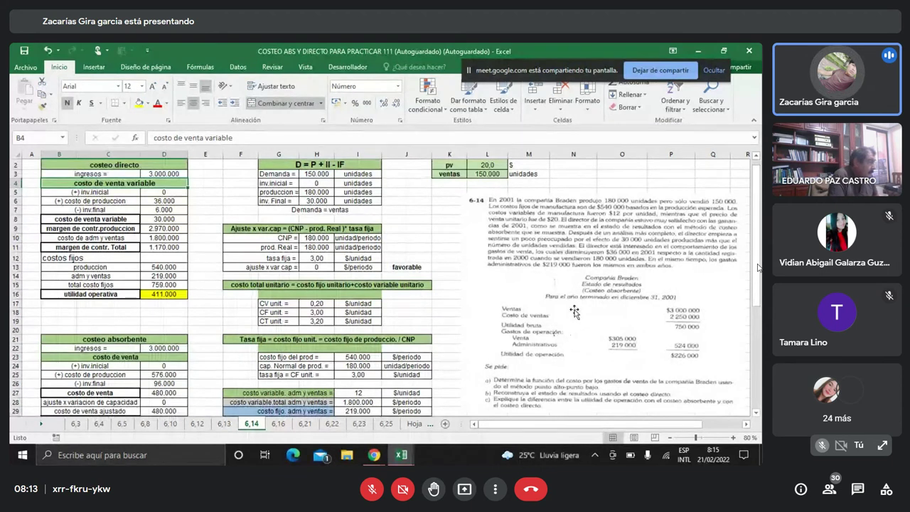
scroll(576, 269, down, 1)
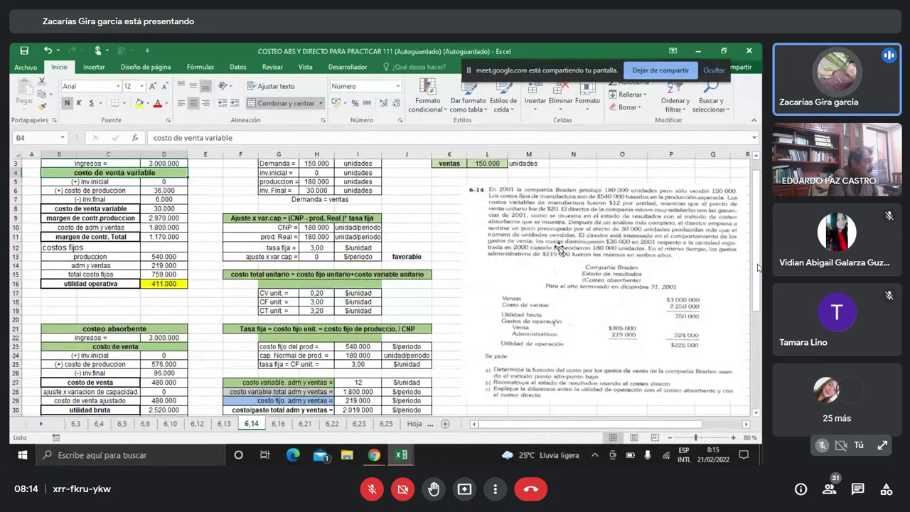
scroll(561, 248, down, 1)
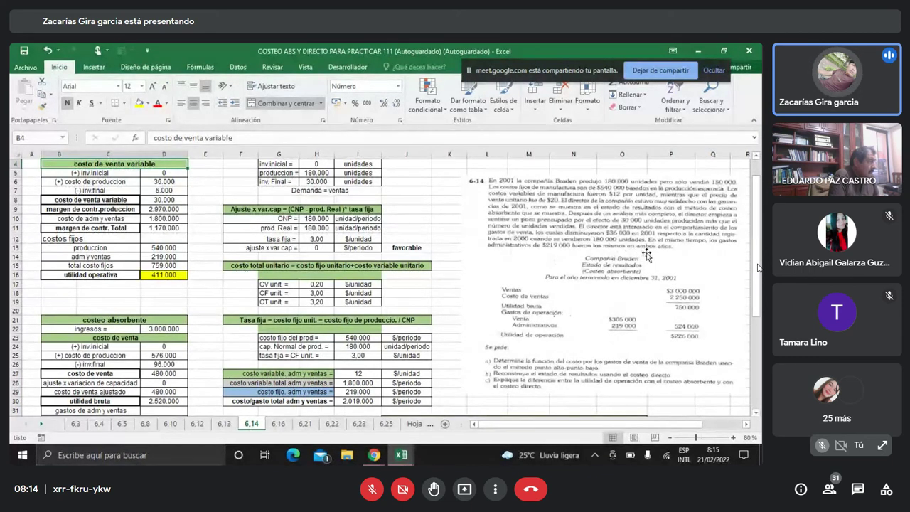
scroll(646, 255, down, 1)
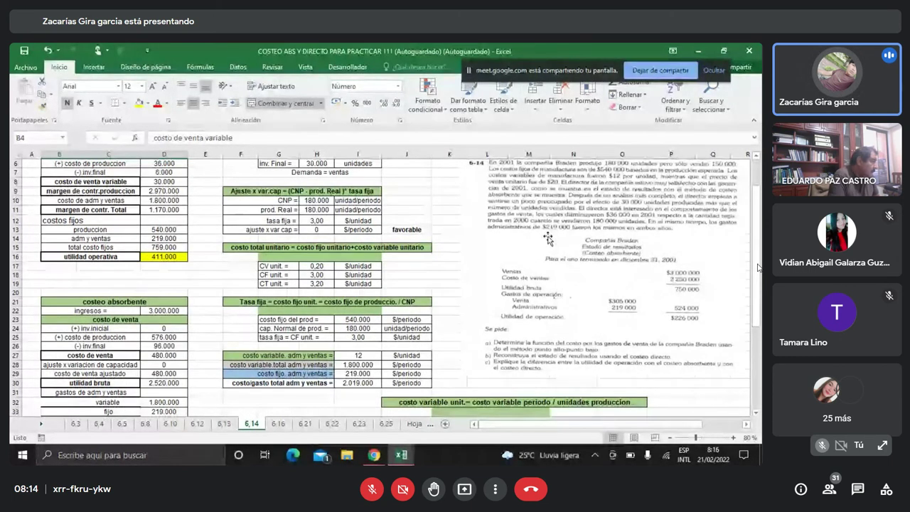
key(Right)
key(Right)
key(Down)
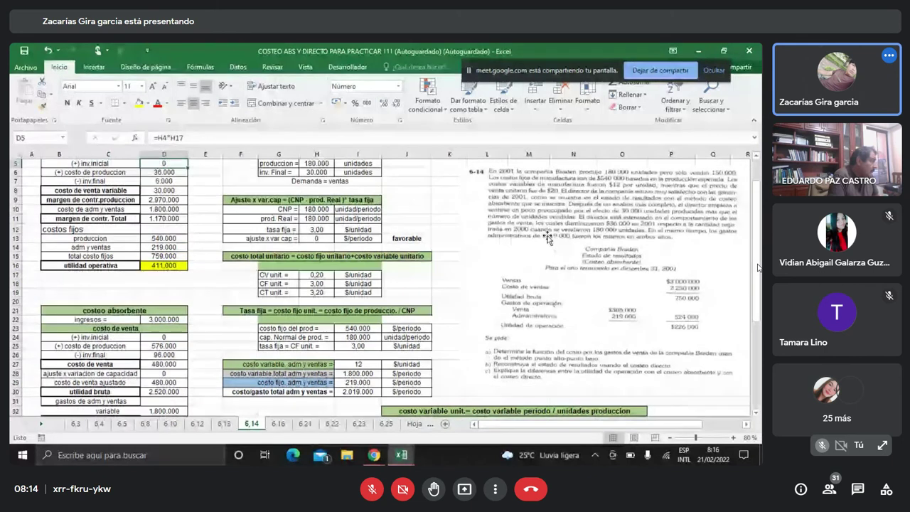
scroll(538, 245, down, 1)
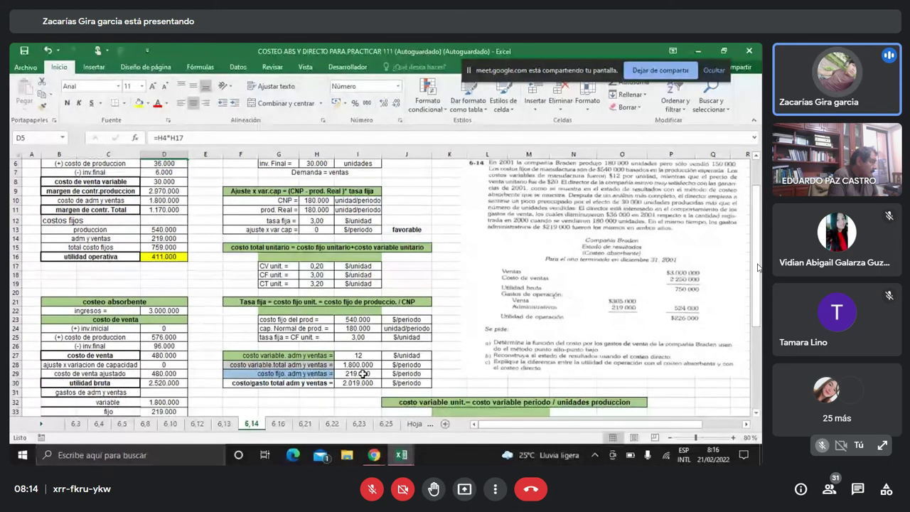
double_click(363, 373)
key(Return)
Check the final inventory formula in H6 and the initial inventory entry in H4 against the problem's production and sales figures
scroll(363, 373, up, 2)
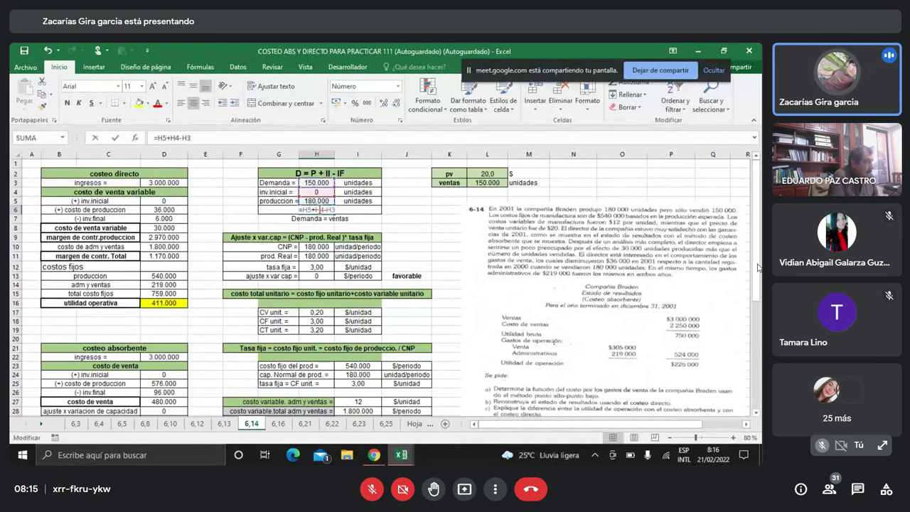
click(321, 218)
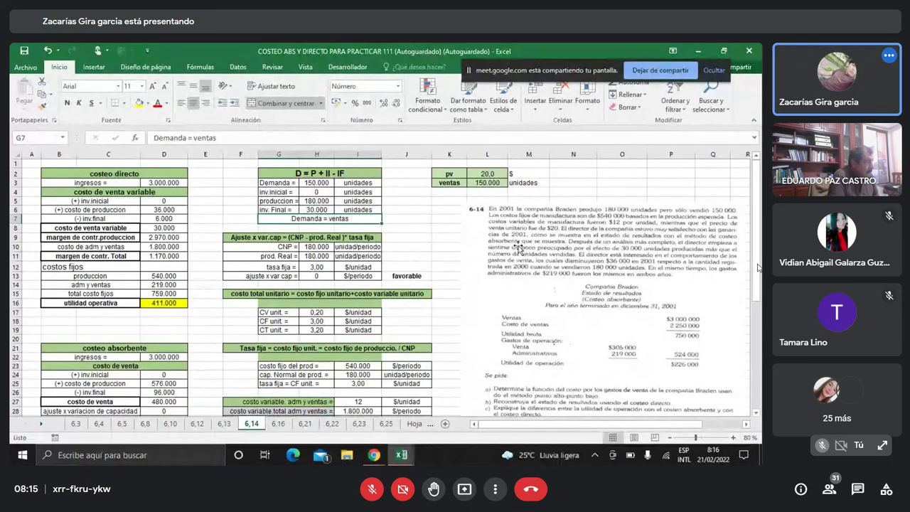
double_click(324, 192)
key(Return)
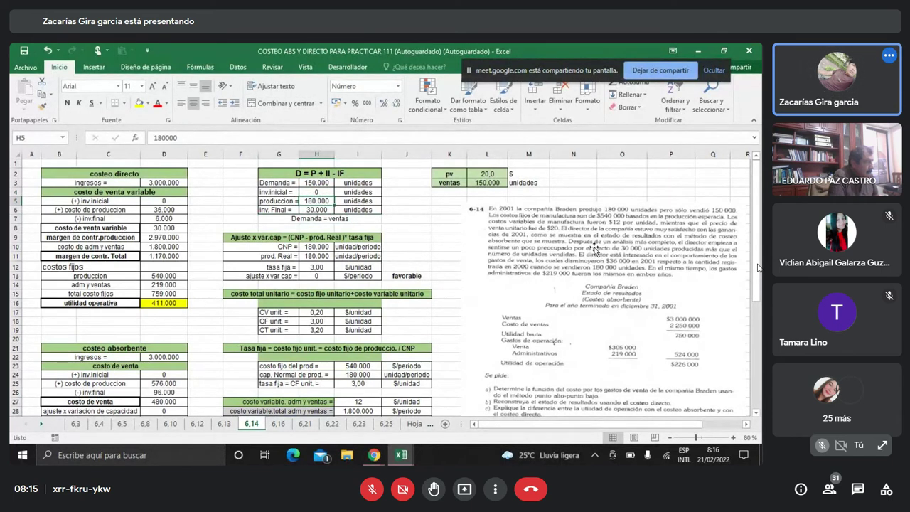
double_click(321, 210)
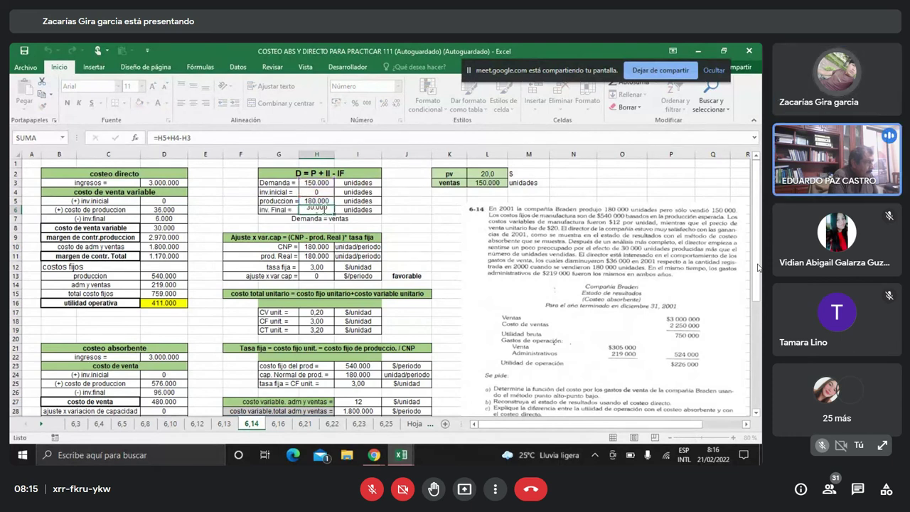
key(Return)
double_click(323, 210)
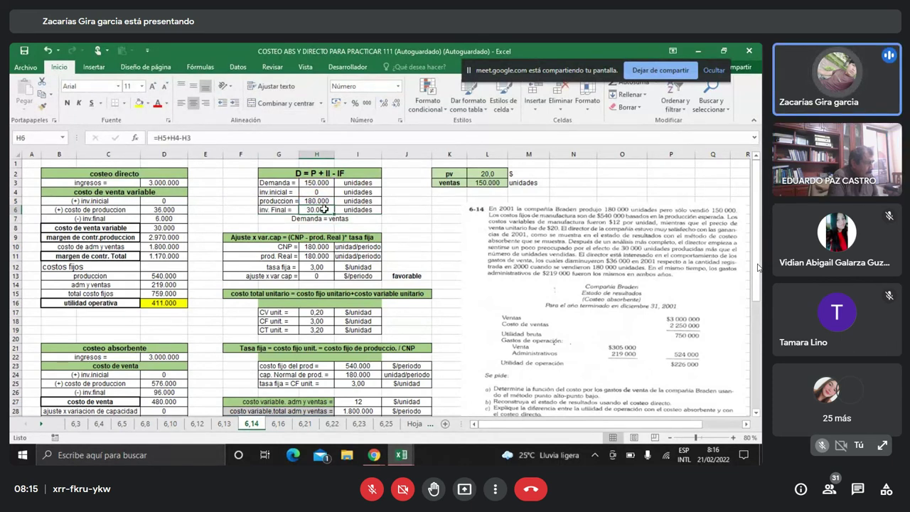
key(Return)
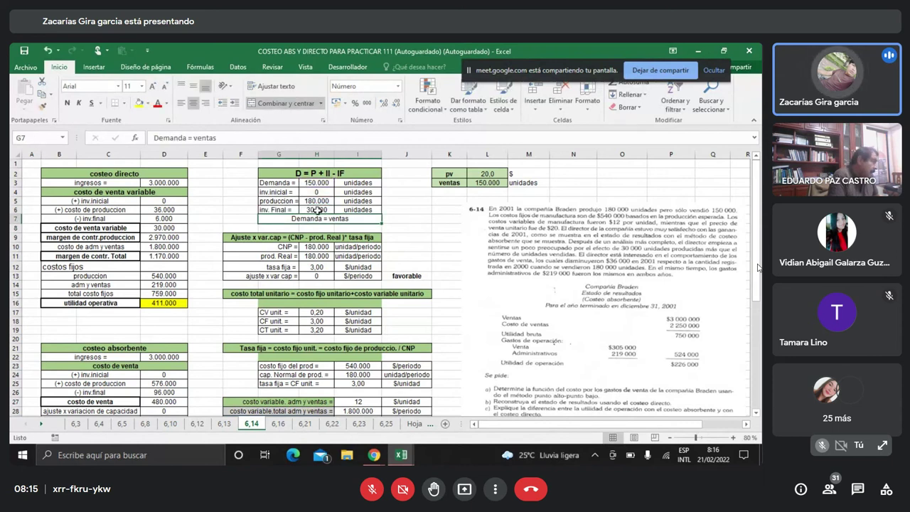
scroll(414, 232, down, 1)
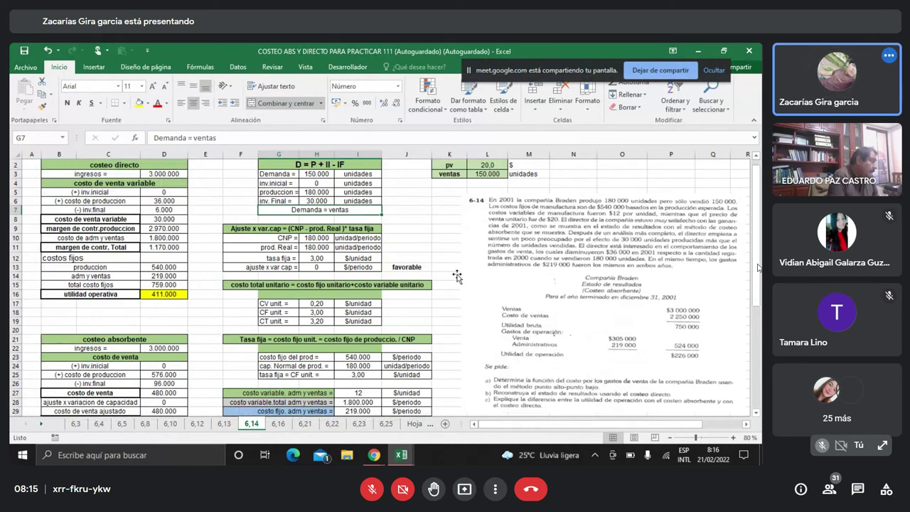
scroll(458, 276, down, 2)
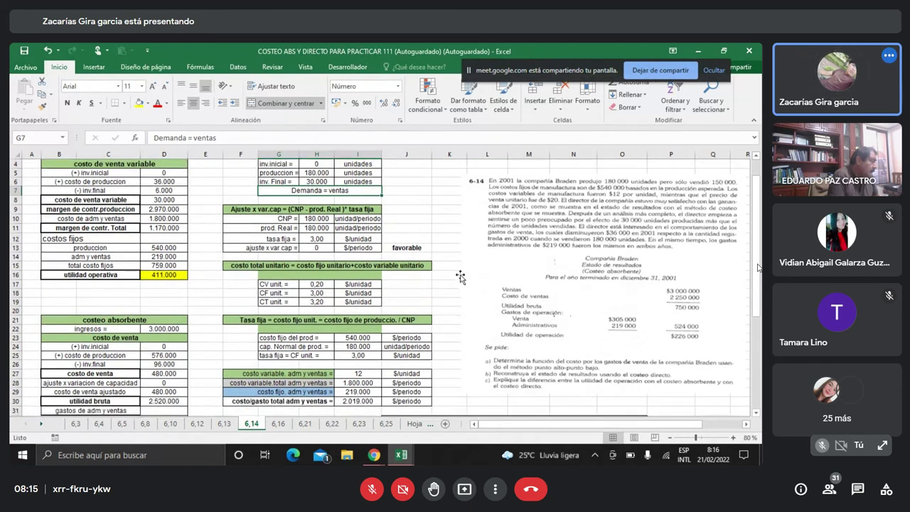
scroll(460, 276, down, 2)
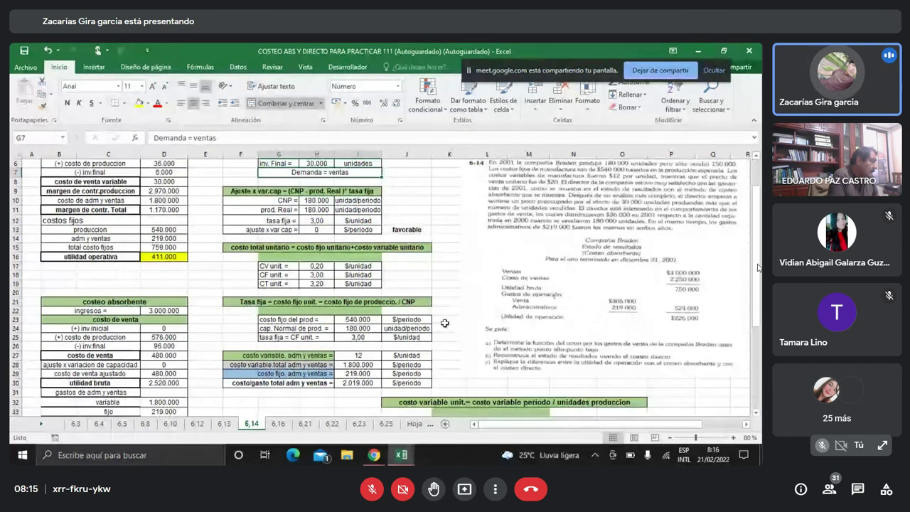
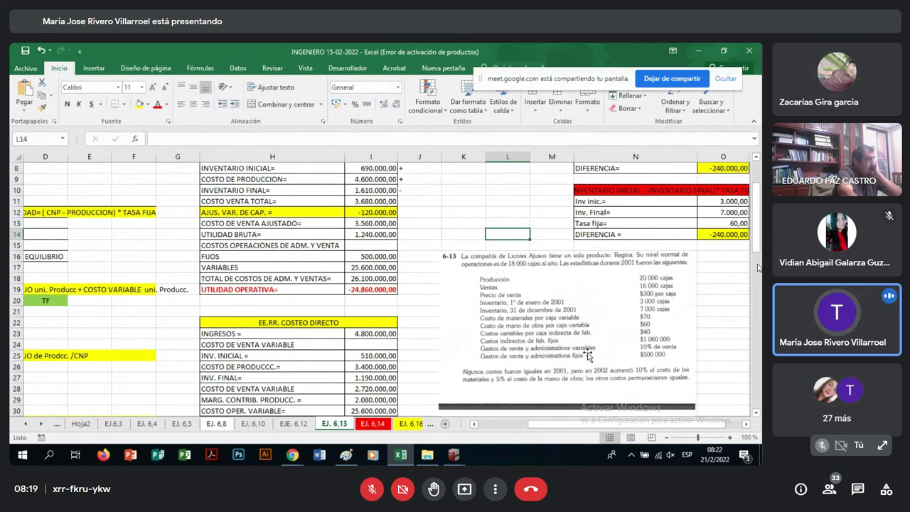
Inspect the variable selling and administrative expense formula in D38 of the 2001 data on sheet EJ. 6,13
click(189, 337)
key(Left)
key(Left)
key(Left)
key(Left)
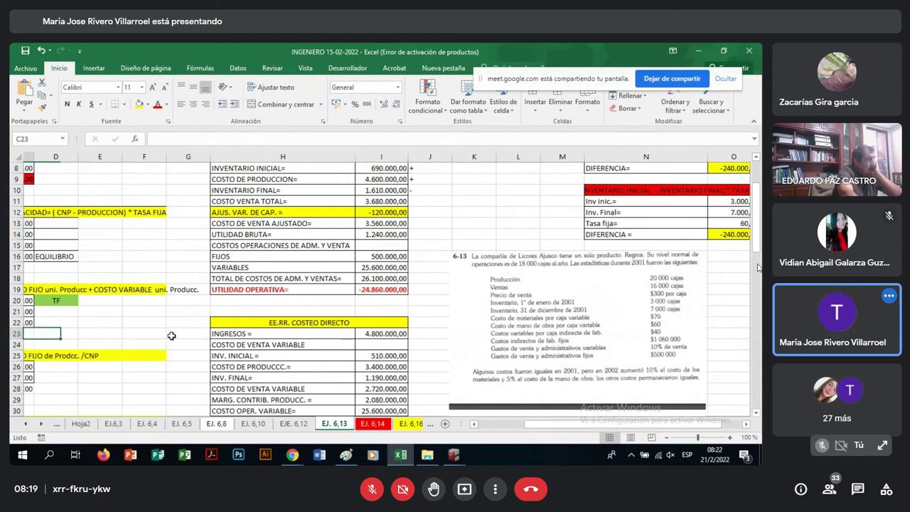
key(Left)
key(Left)
key(Down)
key(Down)
key(Down)
key(Down)
key(Down)
key(Down)
key(Down)
key(Down)
key(Down)
key(Down)
key(Down)
key(Down)
key(Down)
key(Down)
key(Down)
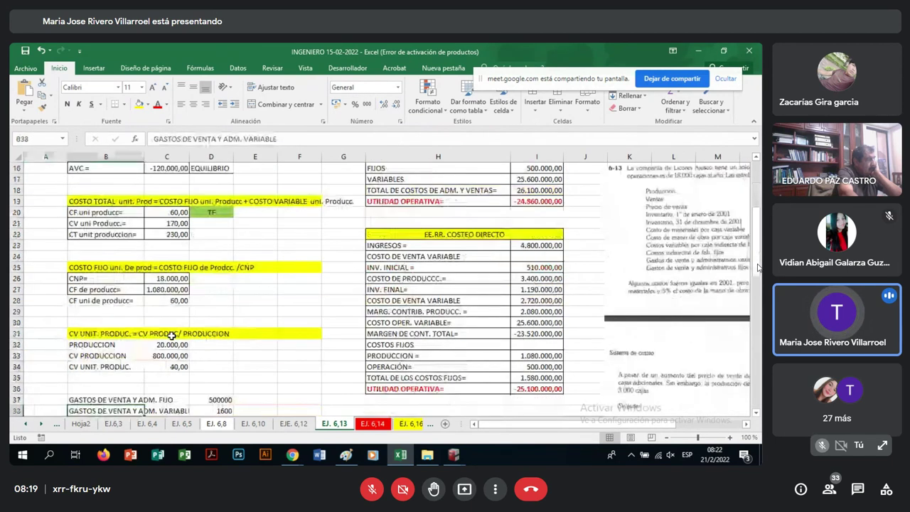
key(Right)
key(Right)
key(Right)
scroll(172, 336, down, 1)
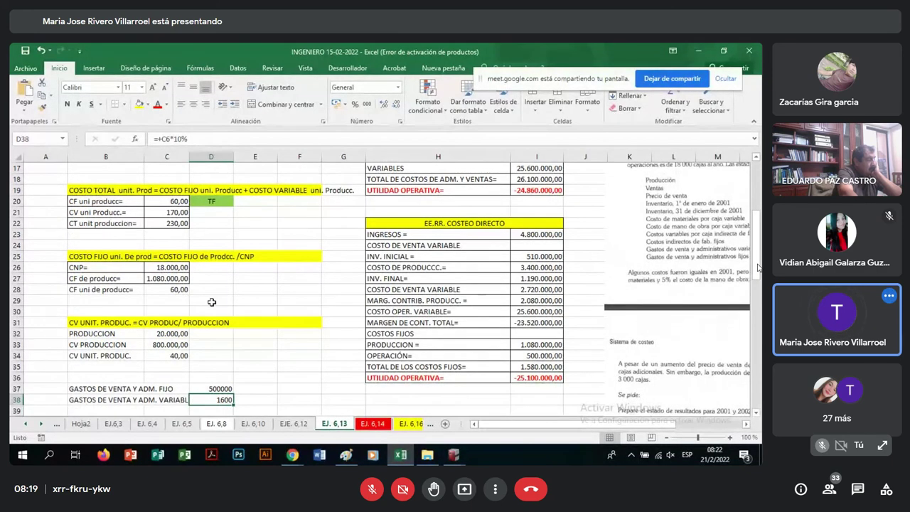
click(240, 139)
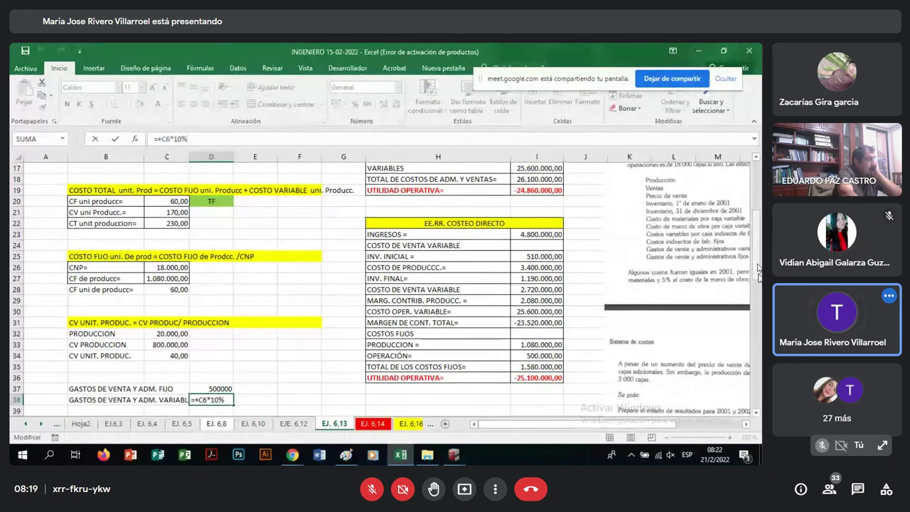
Trace the D38 formula's reference to the 2001 demand in C6 and inspect the absorption costing revenue formula in I6
scroll(758, 267, up, 5)
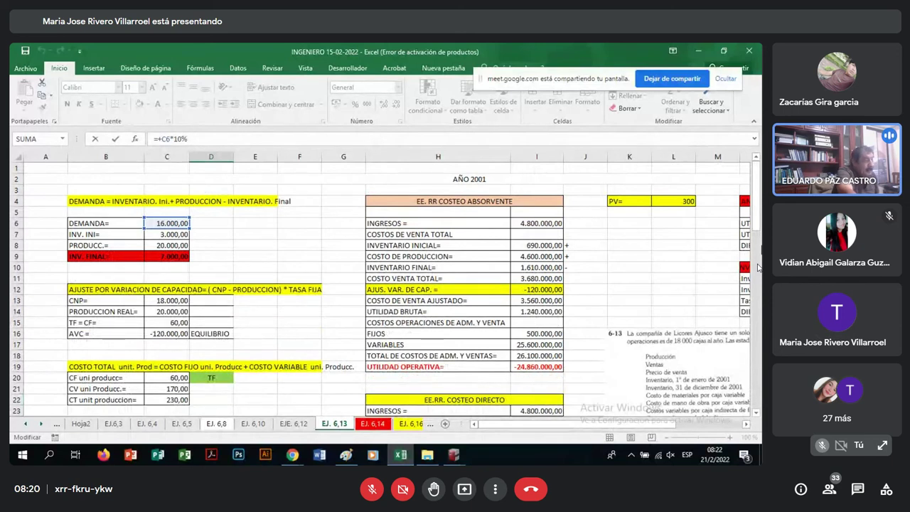
click(758, 267)
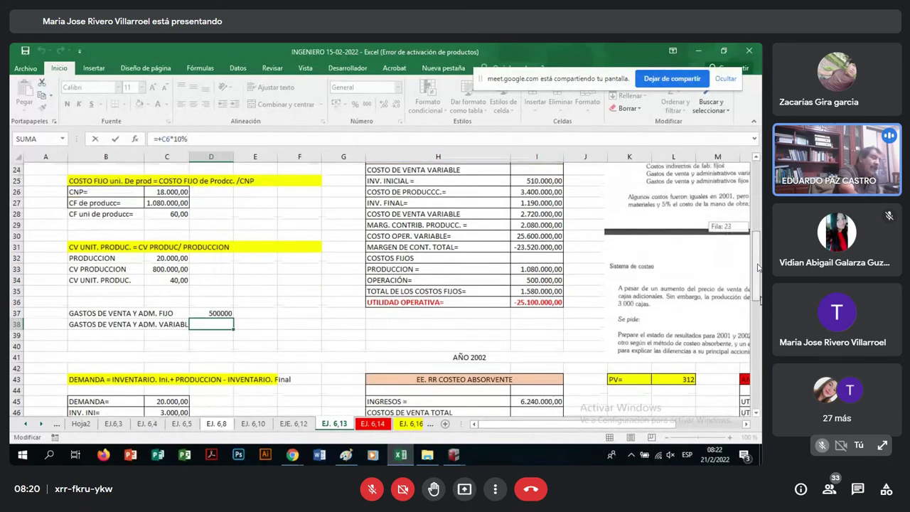
drag(758, 267, 753, 218)
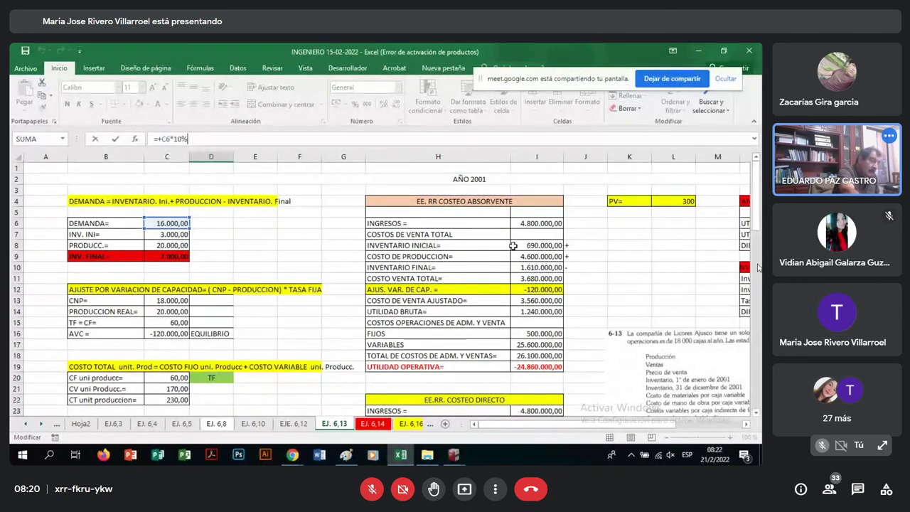
click(531, 225)
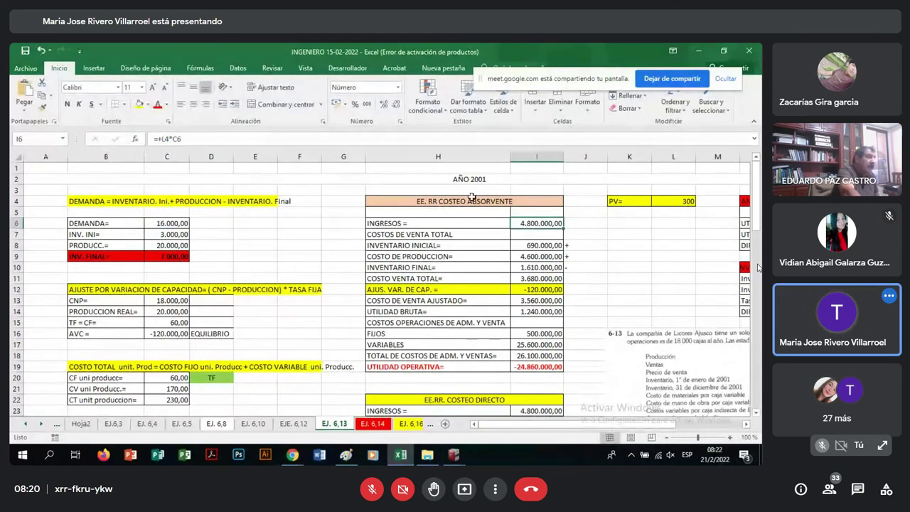
Inspect the 2002 fixed and variable selling and administrative expense entries in D76 and D77
drag(756, 192, 758, 267)
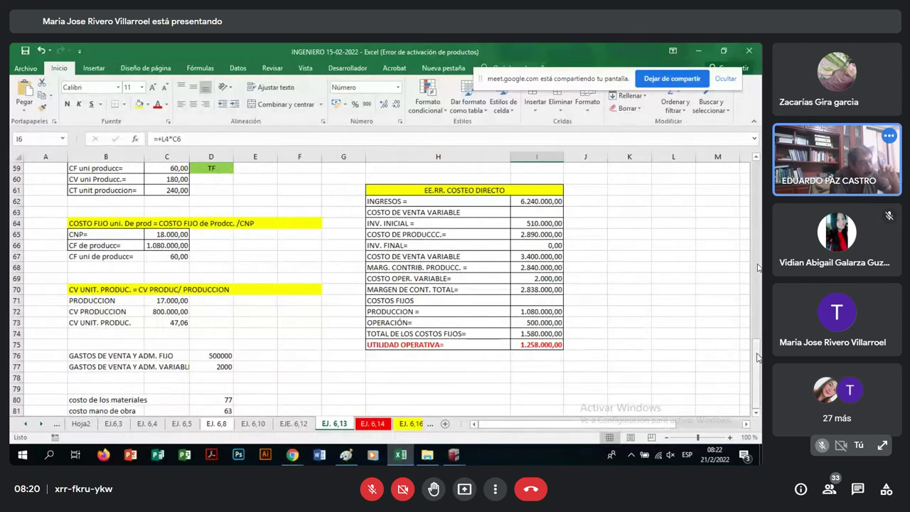
click(208, 355)
click(214, 366)
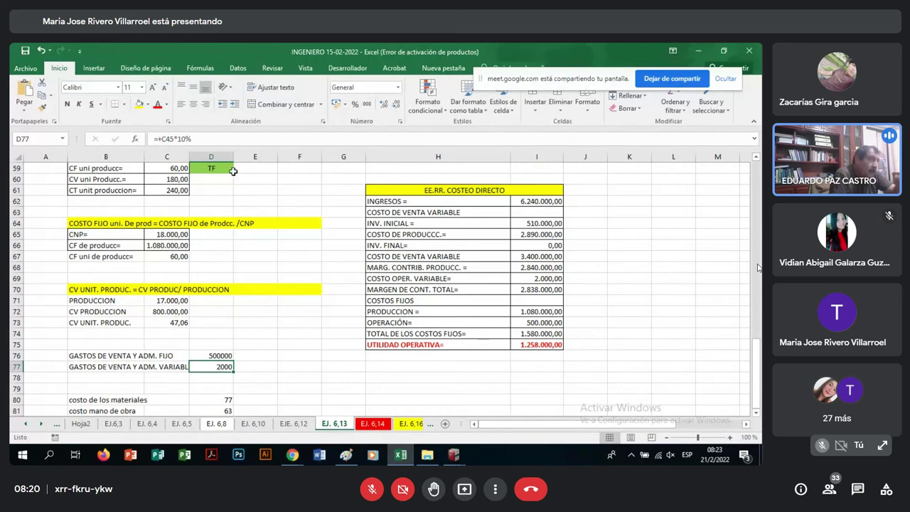
click(174, 138)
key(BackSpace)
key(BackSpace)
key(BackSpace)
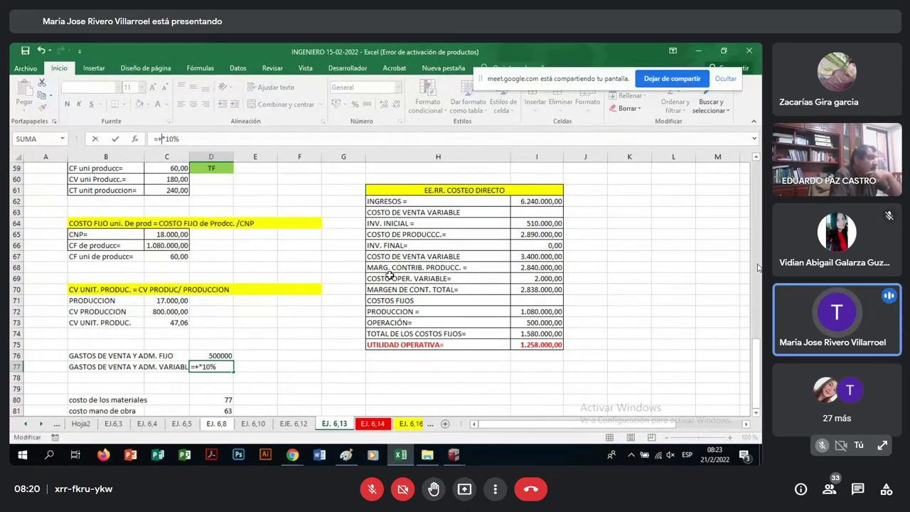
drag(166, 256, 438, 377)
click(325, 364)
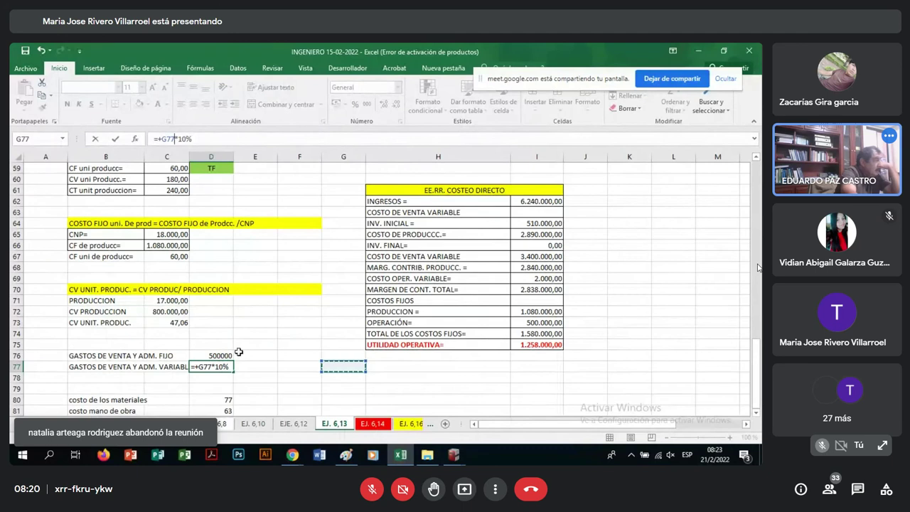
key(Escape)
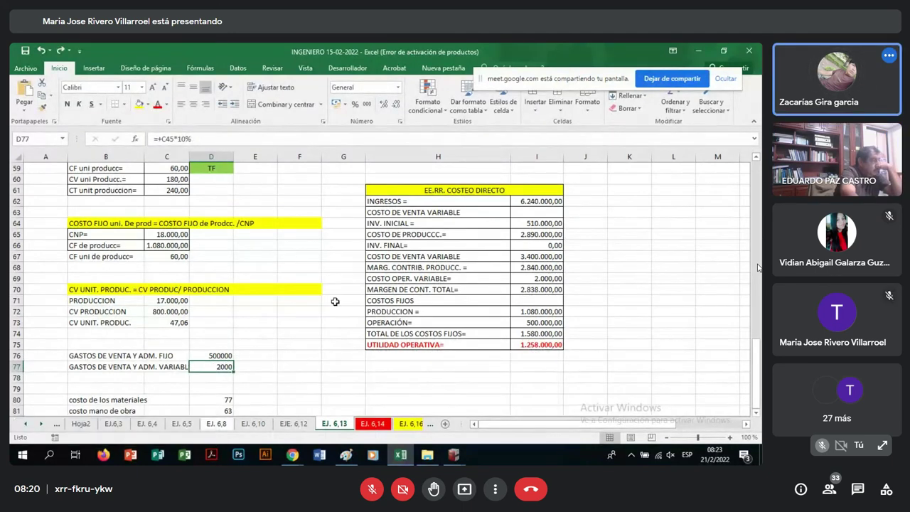
Stop sharing the screen in the meeting
click(691, 83)
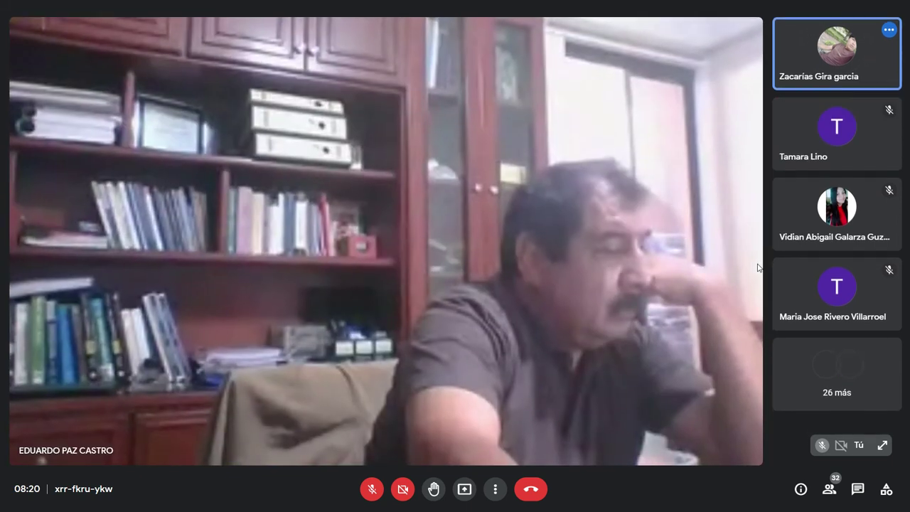